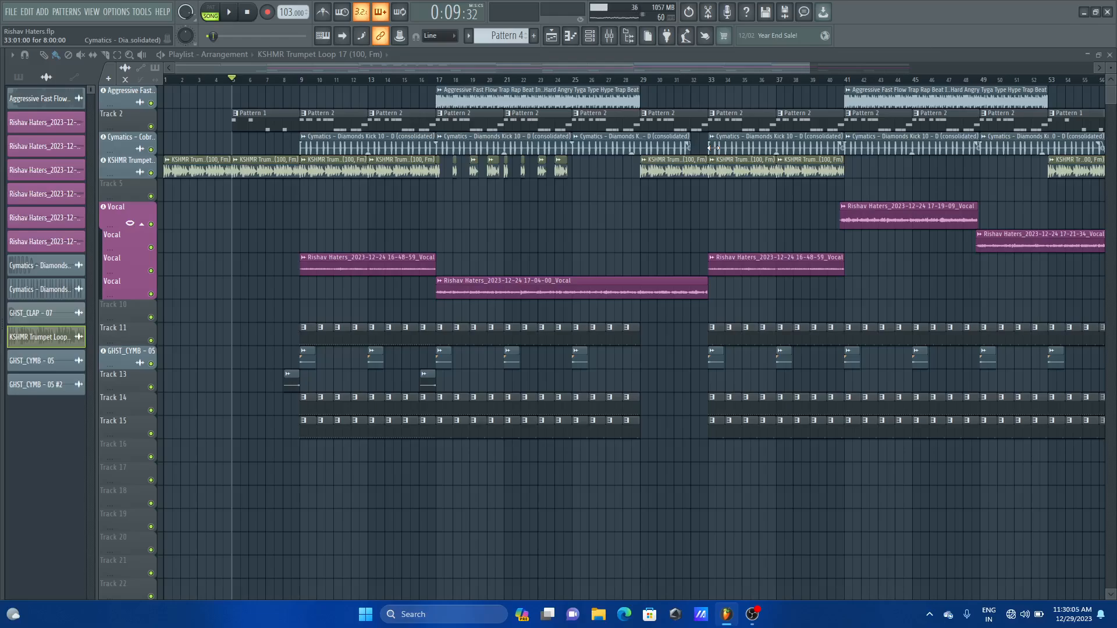
Play back the arrangement from bar 5 into the section that starts at bar 17
{"action": "key", "text": "space"}
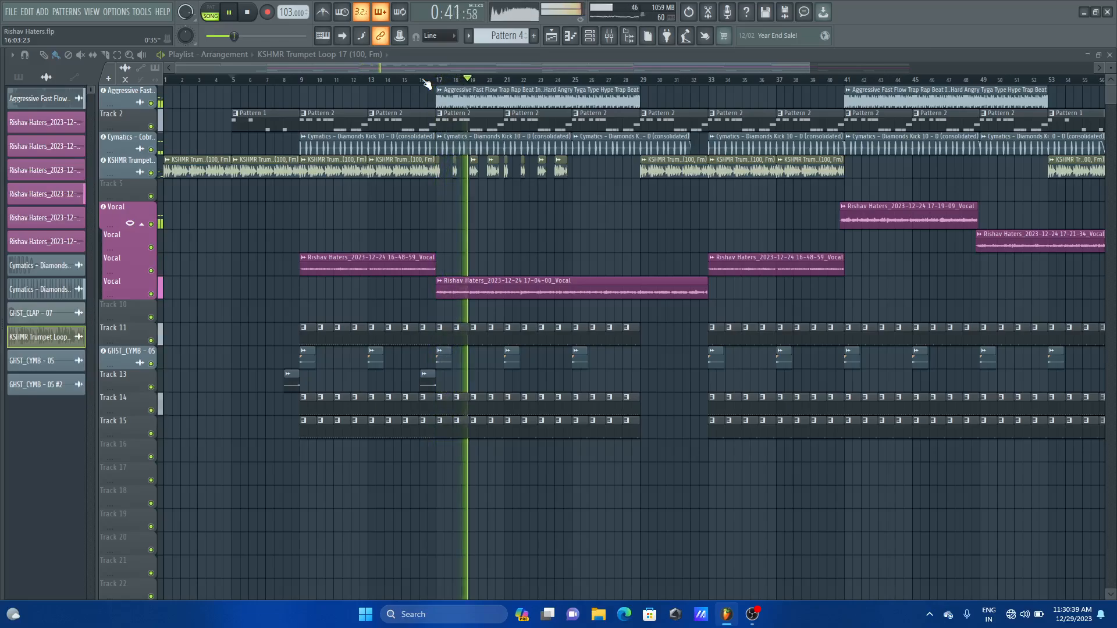
{"action": "key", "text": "space"}
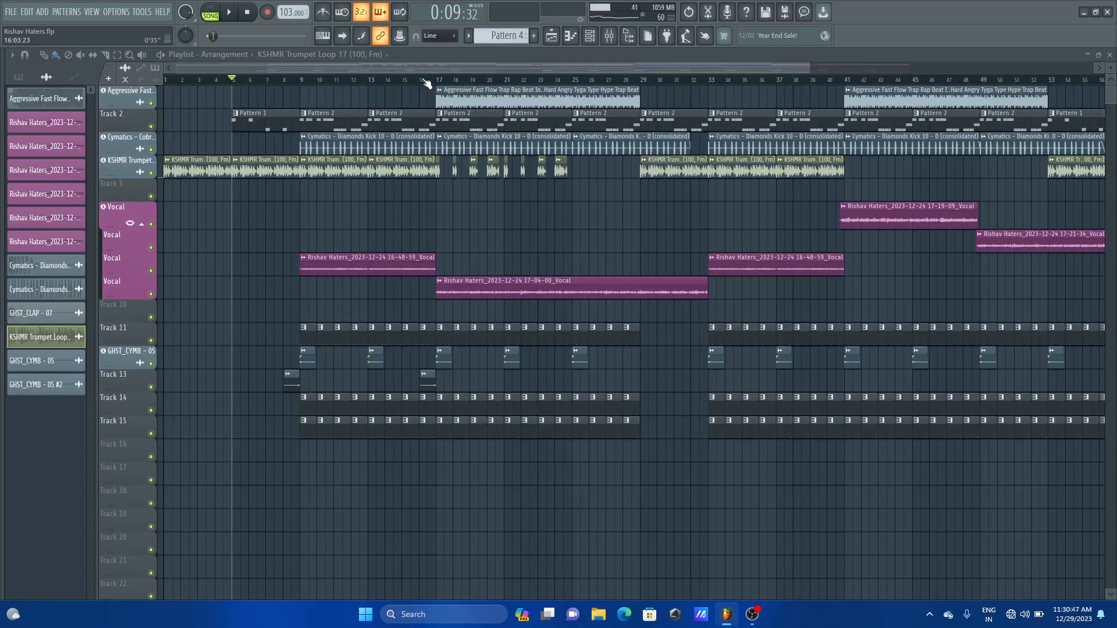
Open the channel settings of the vocal clip at bar 9 and inspect the effects on its linked mixer track
{"action": "left_click", "coordinate": [612, 37]}
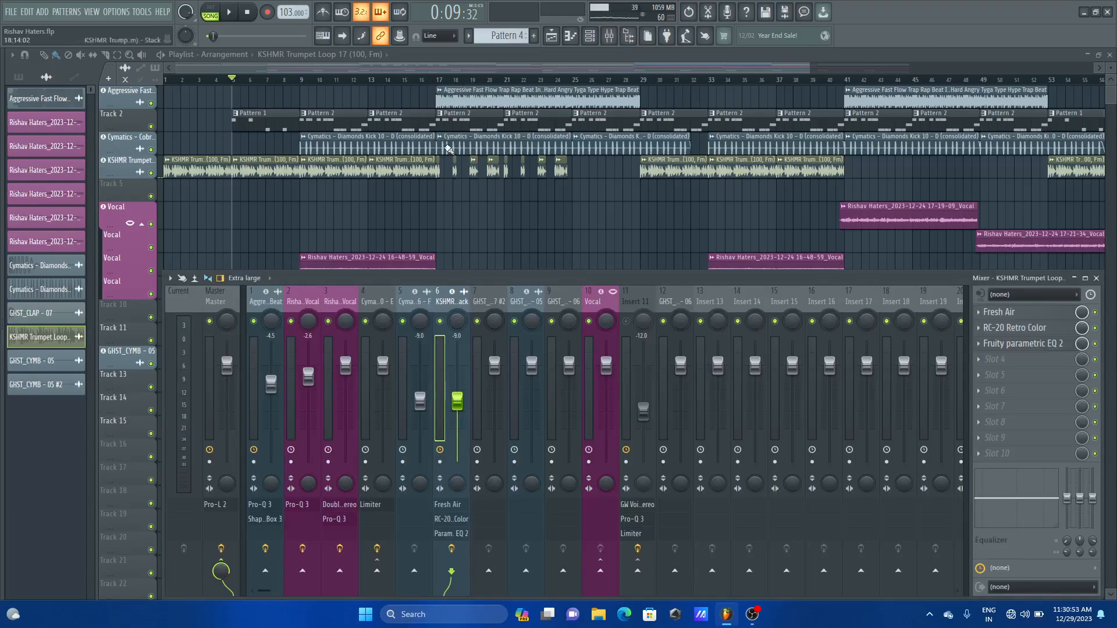
{"action": "key", "text": "F9"}
{"action": "double_click", "coordinate": [355, 263]}
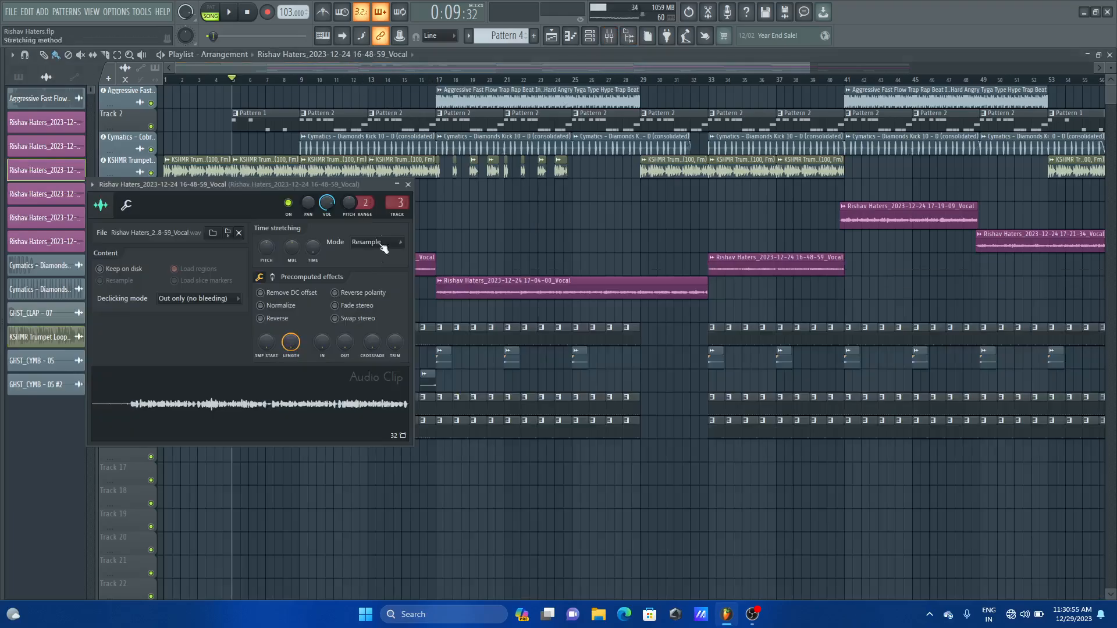
{"action": "left_click", "coordinate": [396, 202]}
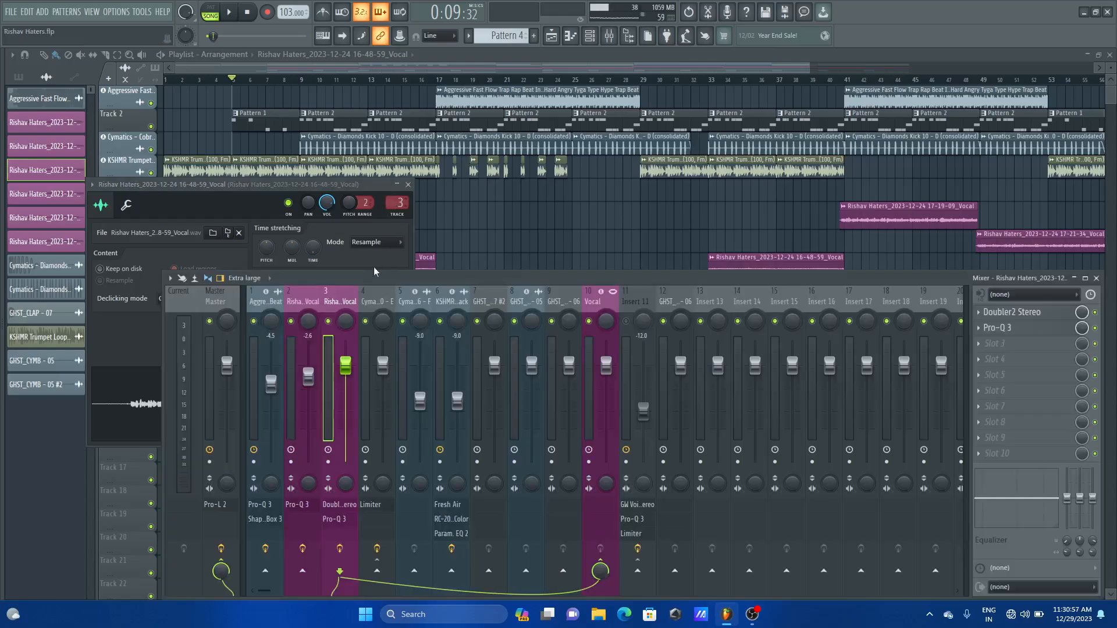
{"action": "left_click", "coordinate": [408, 184]}
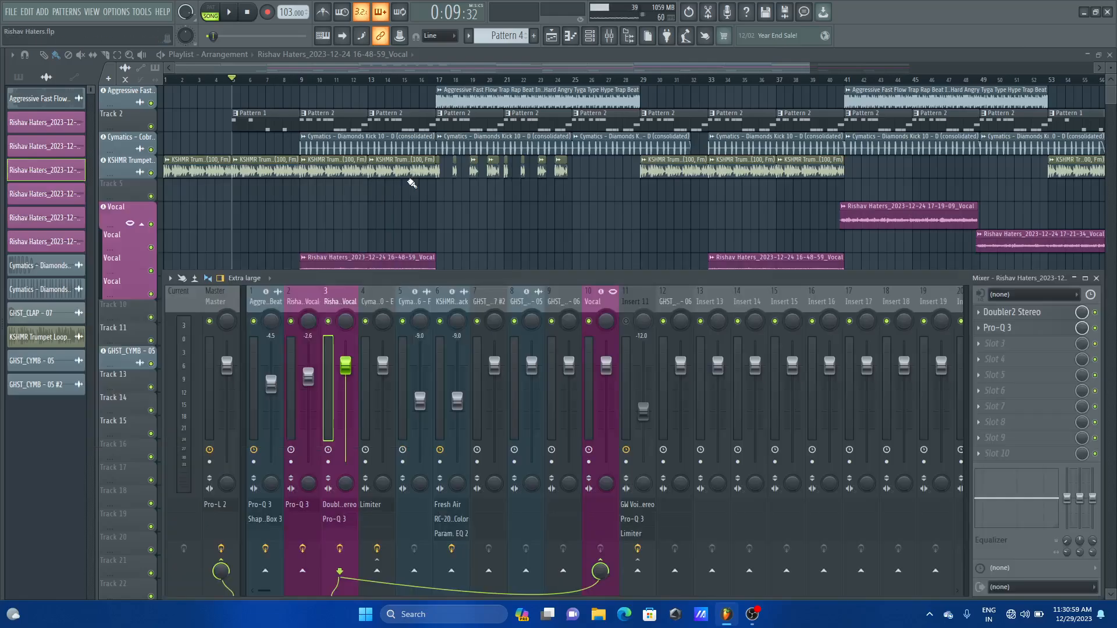
{"action": "key", "text": "F9"}
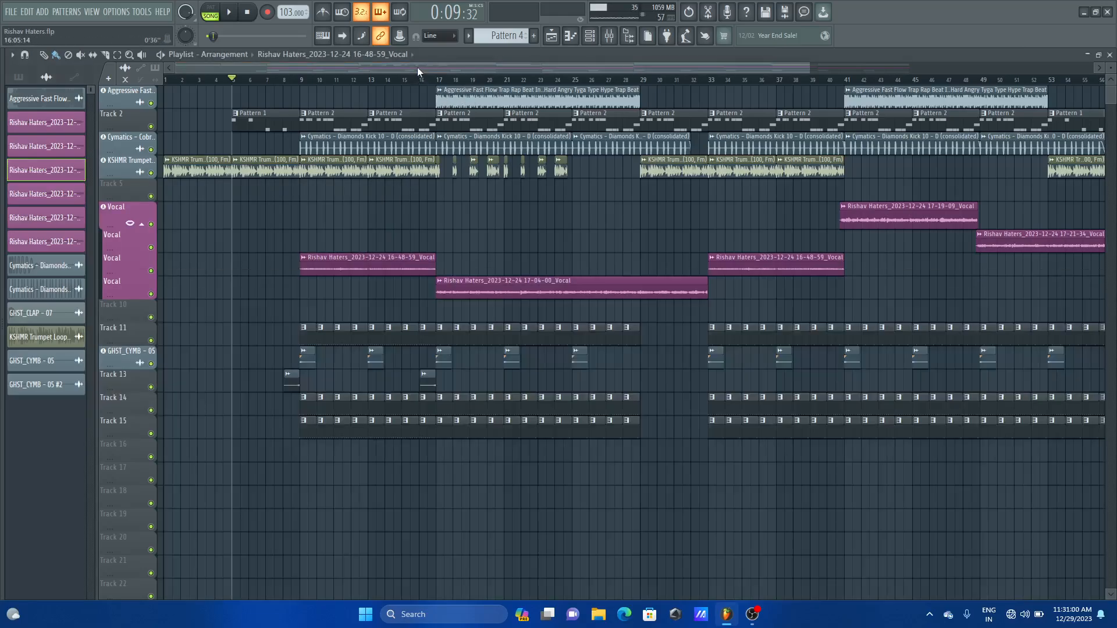
Select the mixer track linked to the vocal clip at bar 17, and mark bars 17 to 29 as the playback range
{"action": "double_click", "coordinate": [514, 288]}
{"action": "double_click", "coordinate": [352, 157]}
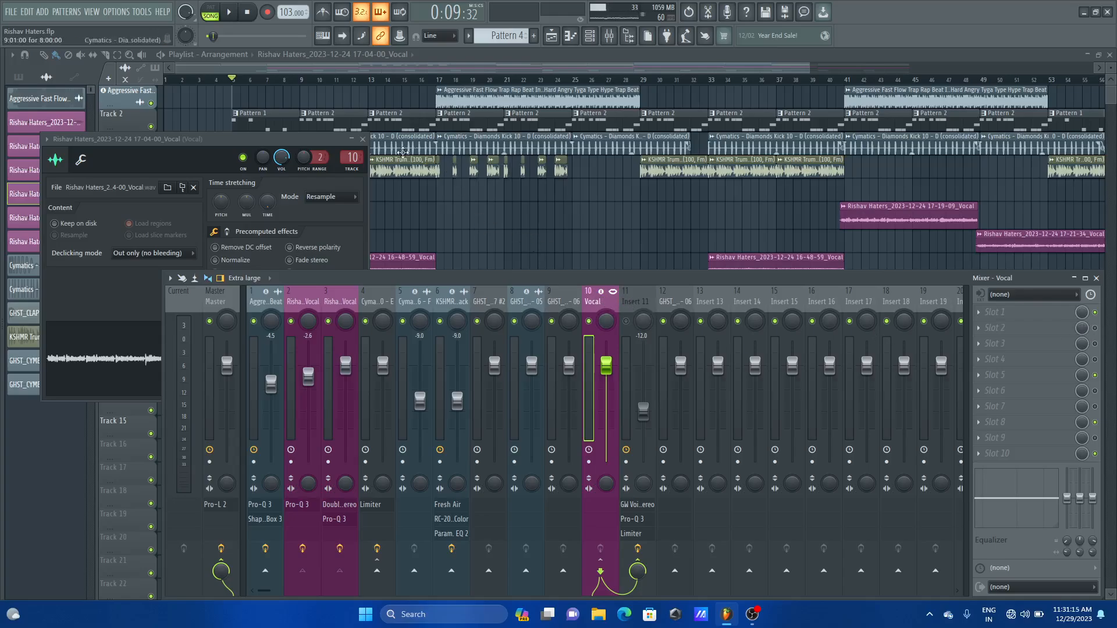
{"action": "left_click", "coordinate": [362, 139]}
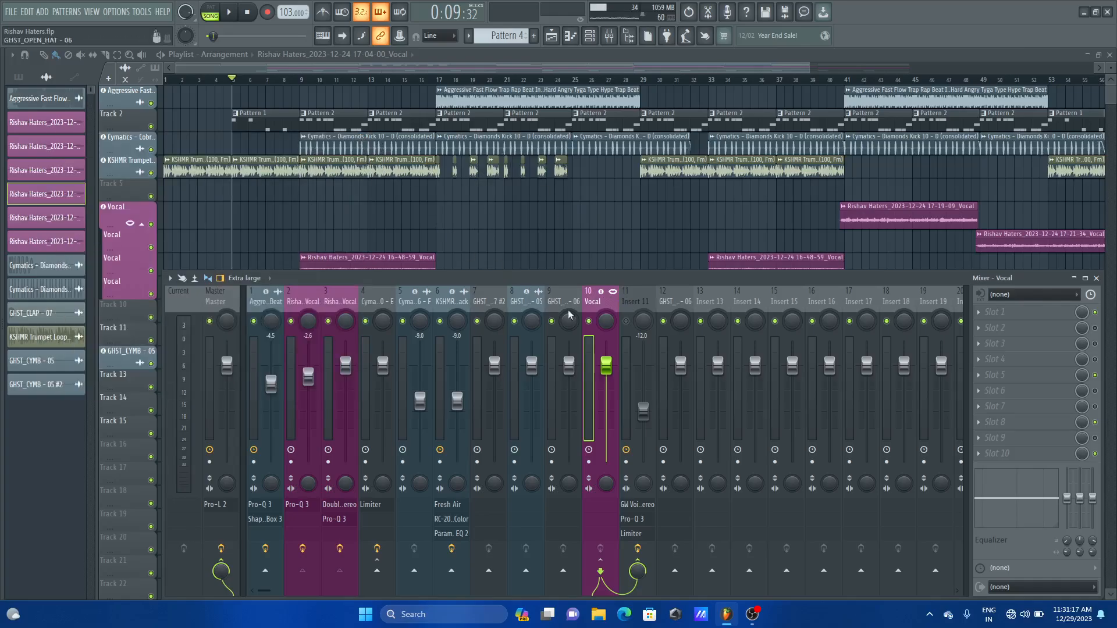
{"action": "left_click", "coordinate": [356, 61]}
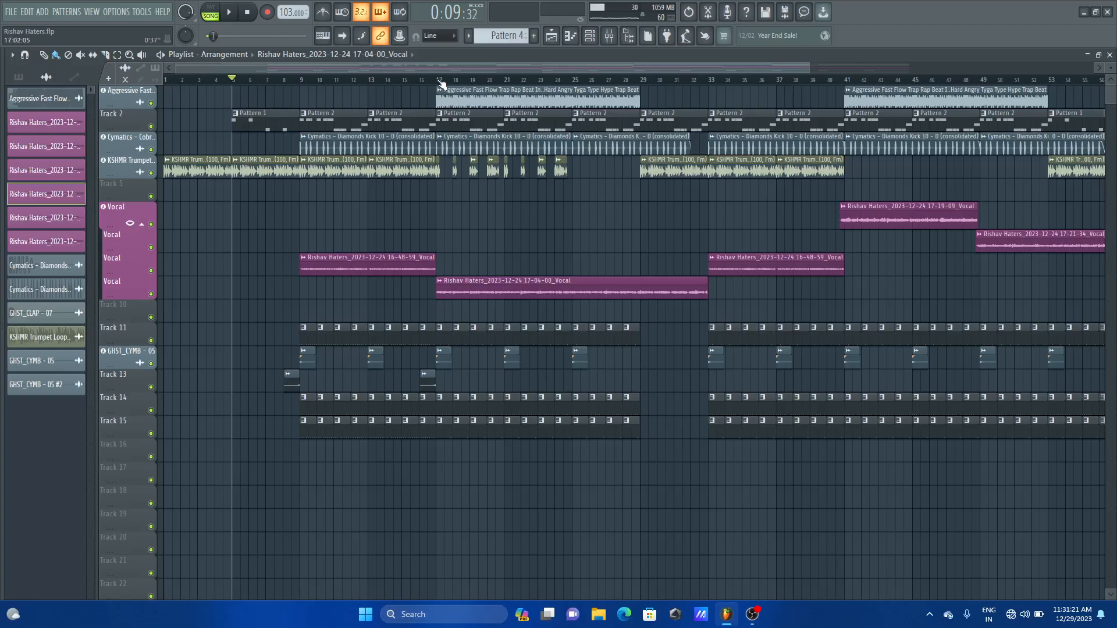
{"action": "left_click_drag", "start_coordinate": [440, 84], "coordinate": [641, 99]}
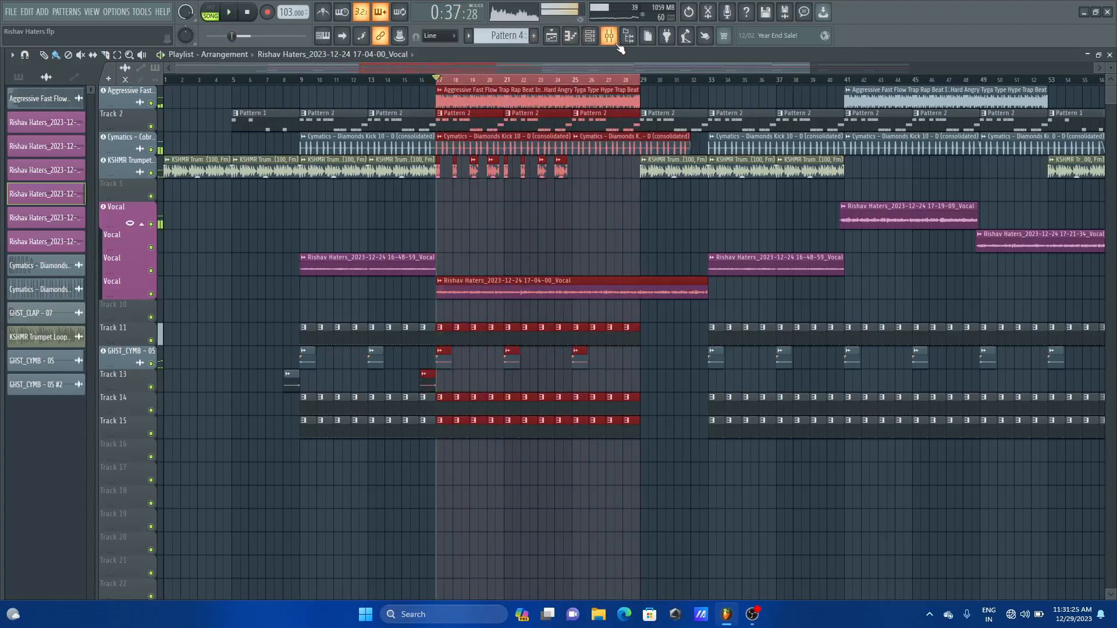
Load Silk Vocal Mono into the first effect slot of the Vocal mixer track
{"action": "key", "text": "F9"}
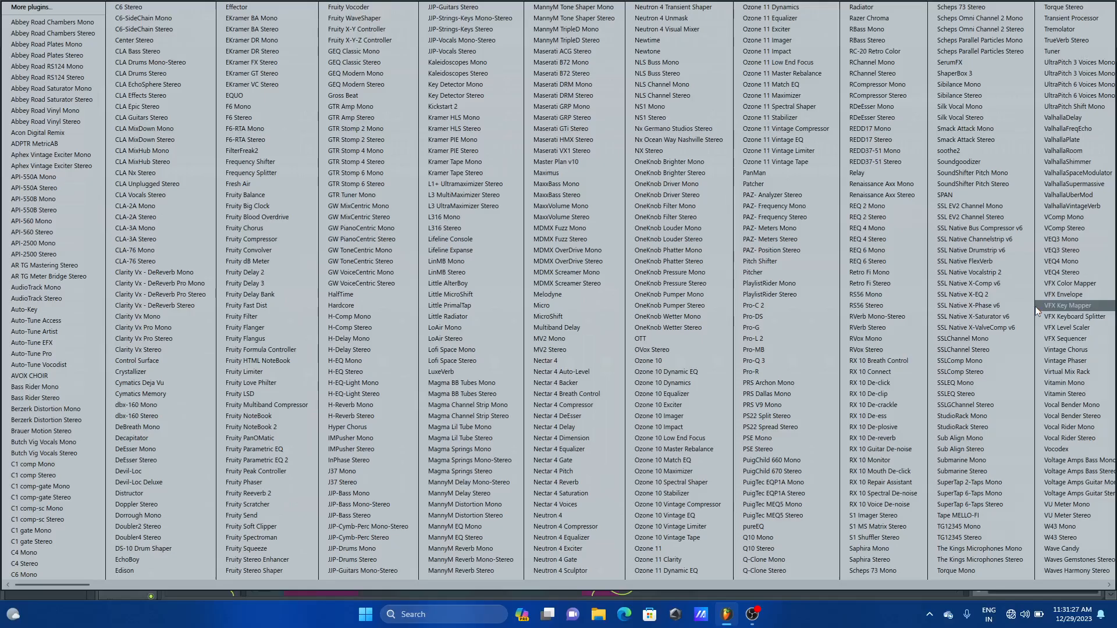
{"action": "left_click", "coordinate": [1044, 313]}
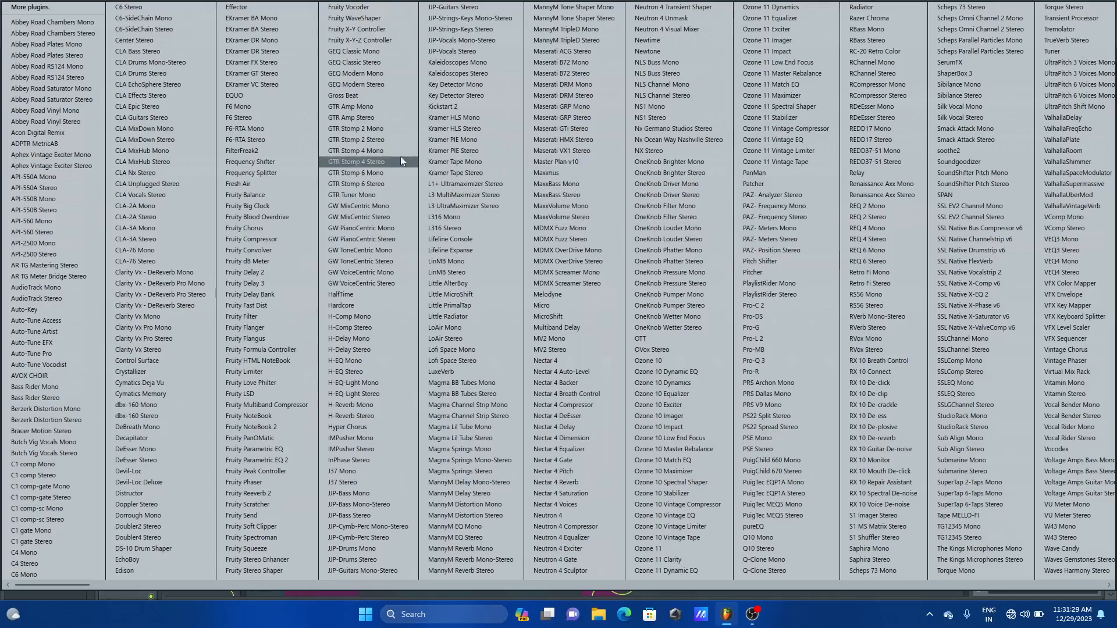
{"action": "scroll", "coordinate": [743, 166], "scroll_direction": "down", "scroll_amount": 1}
{"action": "key", "text": "s"}
{"action": "key", "text": "s"}
{"action": "key", "text": "s"}
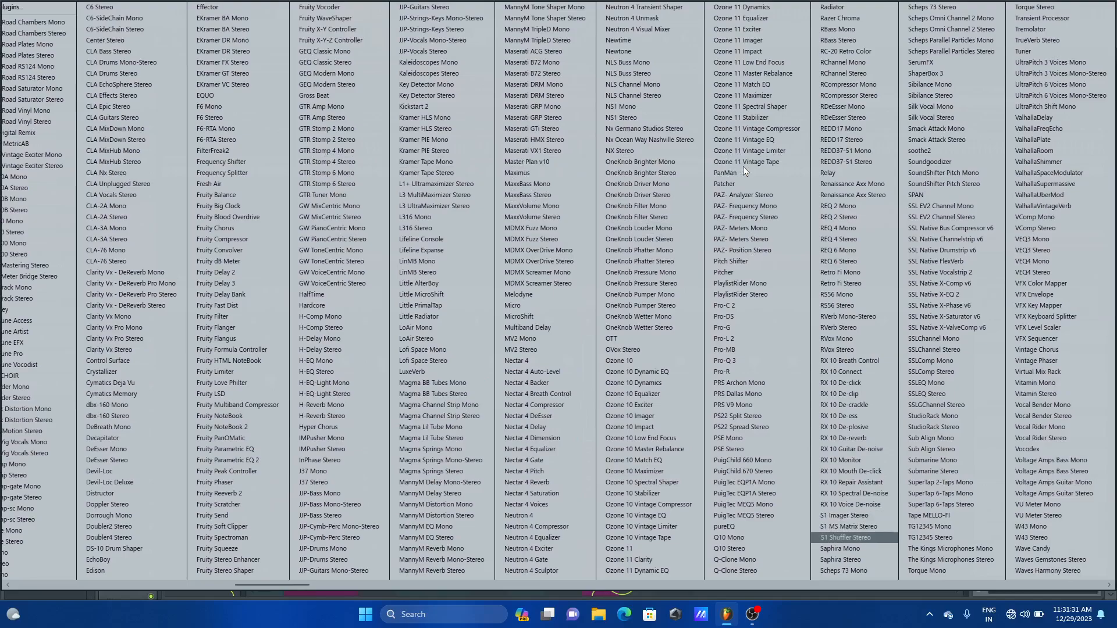
{"action": "scroll", "coordinate": [742, 166], "scroll_direction": "down", "scroll_amount": 1}
{"action": "scroll", "coordinate": [742, 166], "scroll_direction": "down", "scroll_amount": 1}
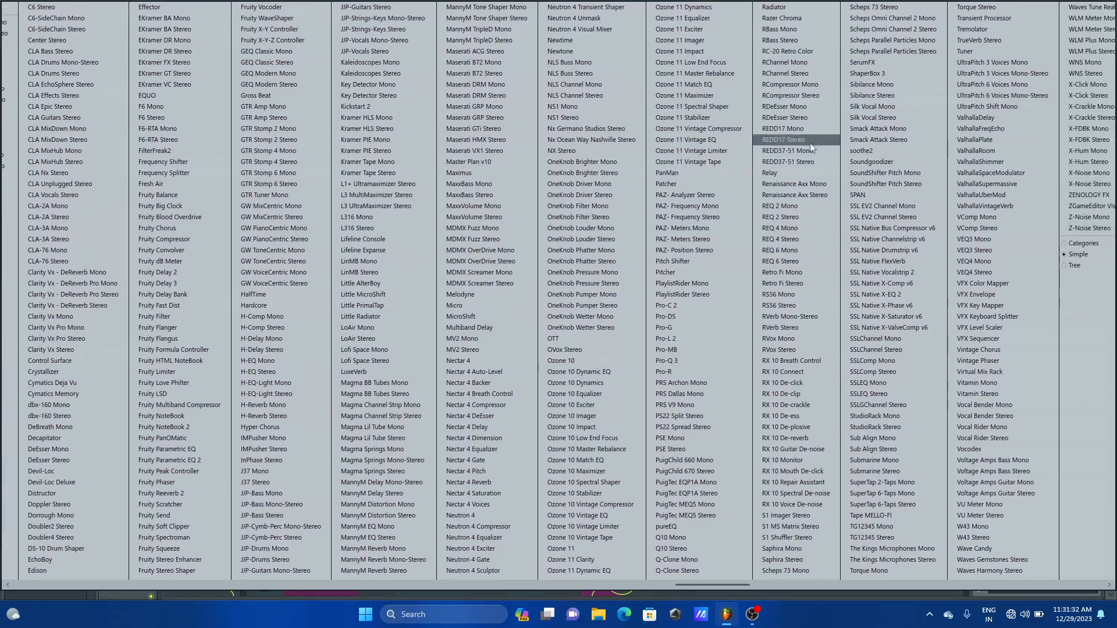
{"action": "left_click", "coordinate": [882, 107]}
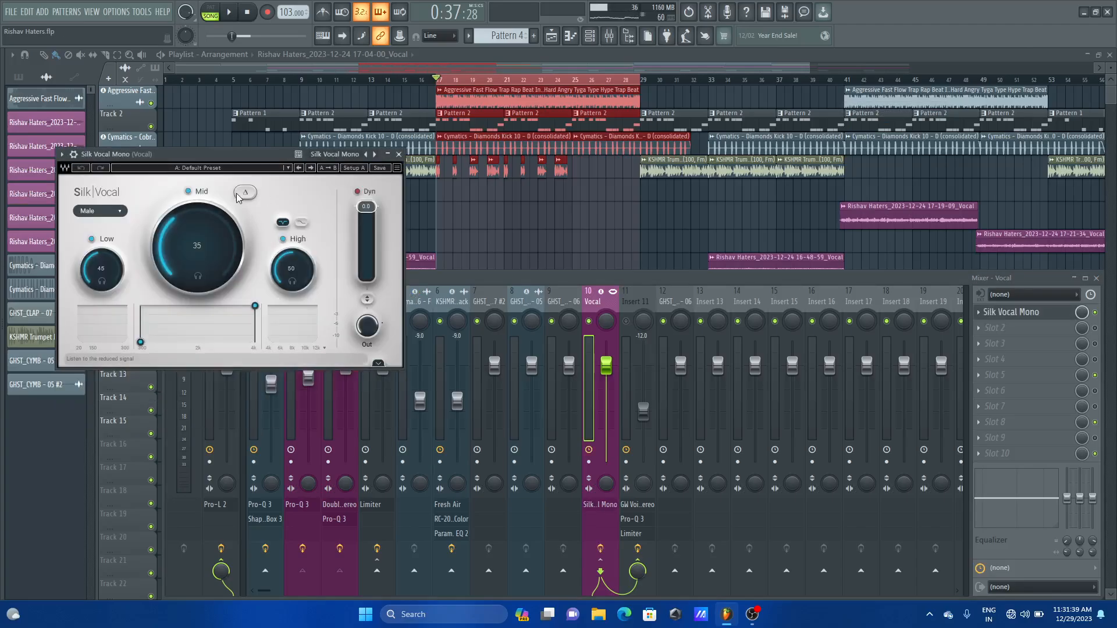
Move the Silk Vocal window away from the playlist's track headers to the middle of the workspace
{"action": "left_click_drag", "start_coordinate": [257, 158], "coordinate": [447, 181]}
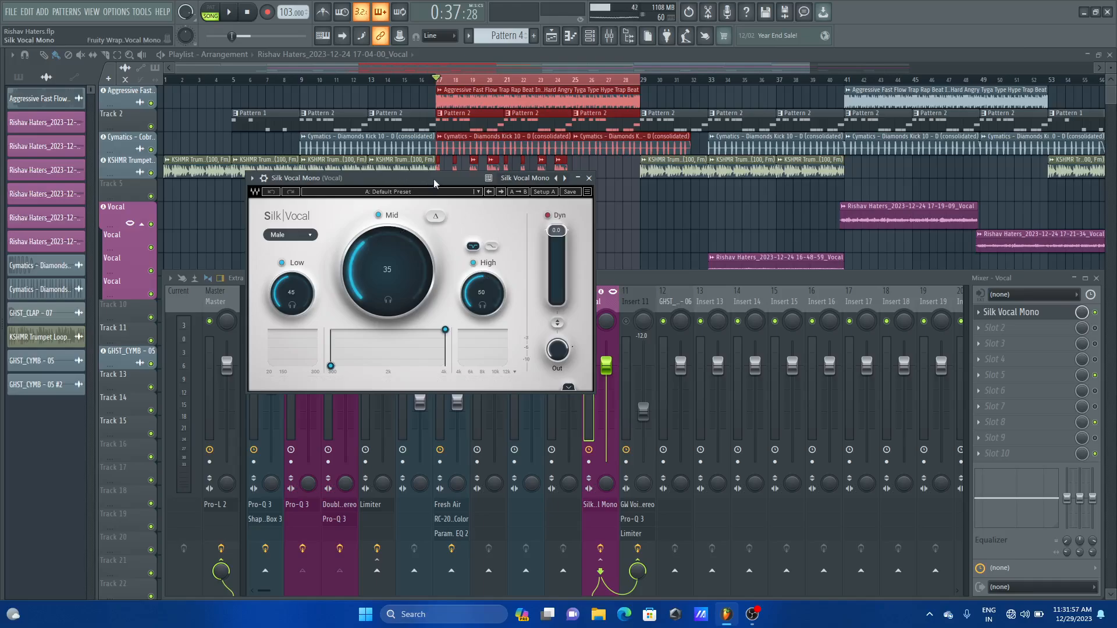
{"action": "left_click_drag", "start_coordinate": [427, 182], "coordinate": [516, 155]}
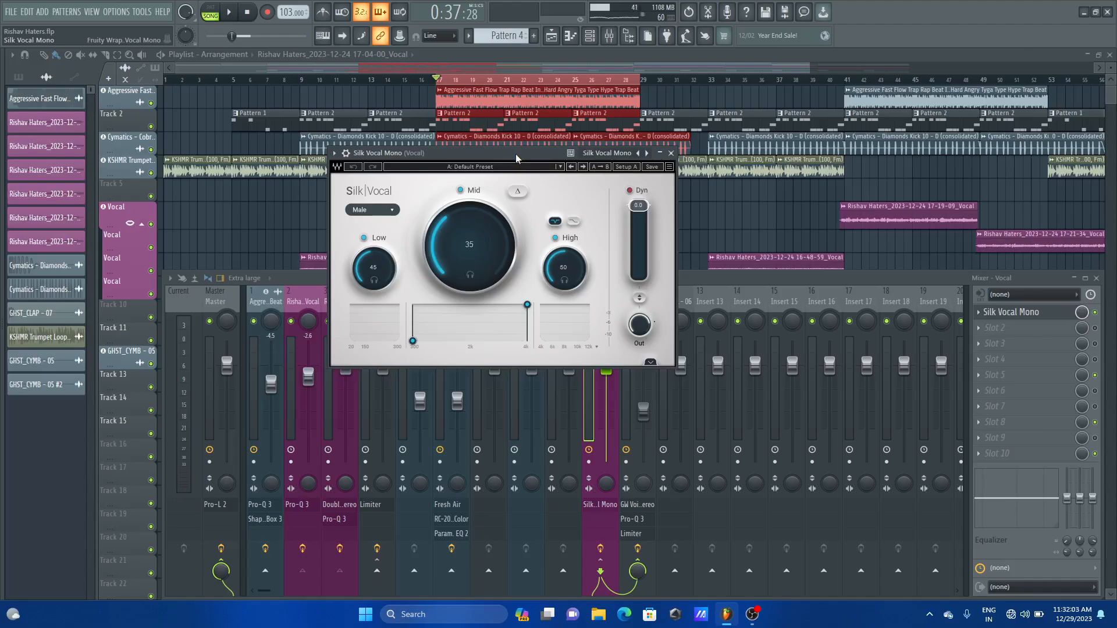
{"action": "left_click_drag", "start_coordinate": [516, 155], "coordinate": [501, 153]}
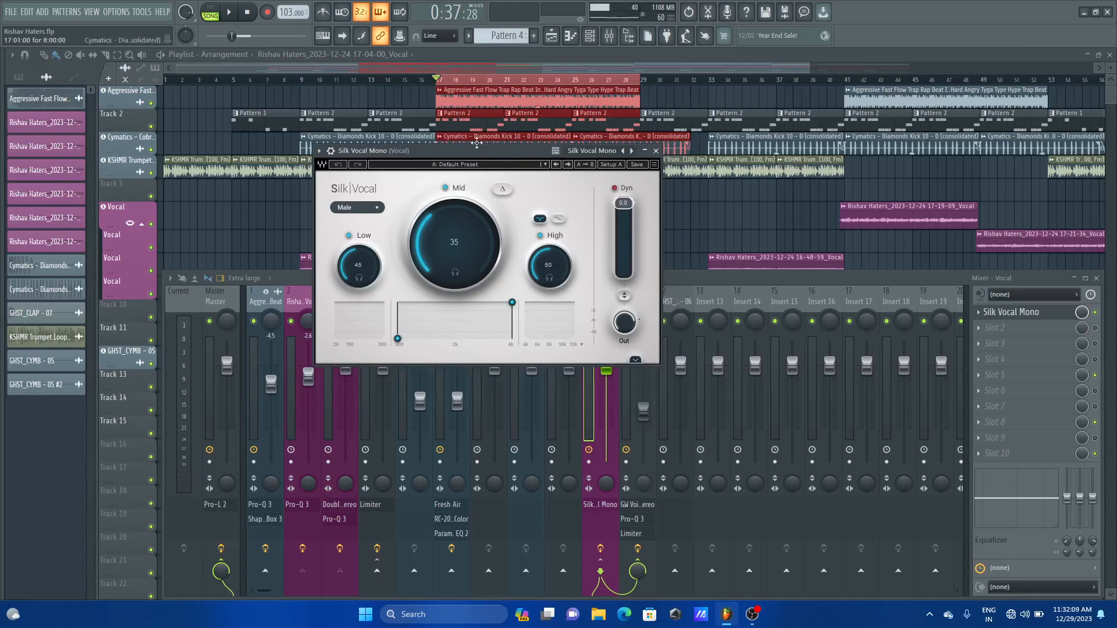
{"action": "left_click_drag", "start_coordinate": [474, 156], "coordinate": [457, 155]}
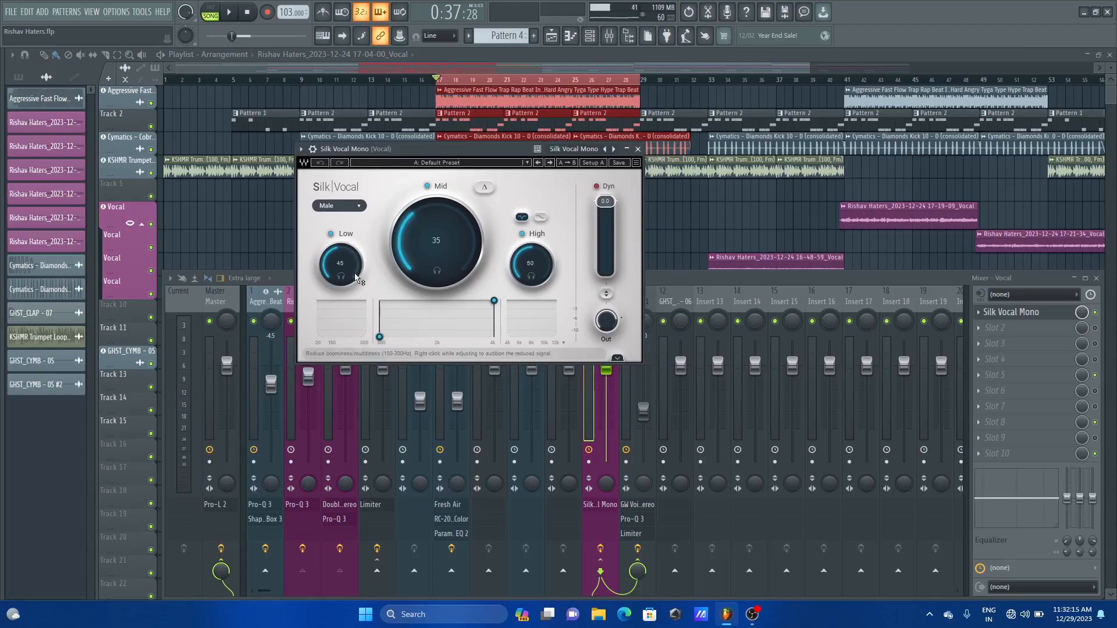
Switch the Silk Vocal voice type to Female and back to Male
{"action": "scroll", "coordinate": [345, 208], "scroll_direction": "down", "scroll_amount": 1}
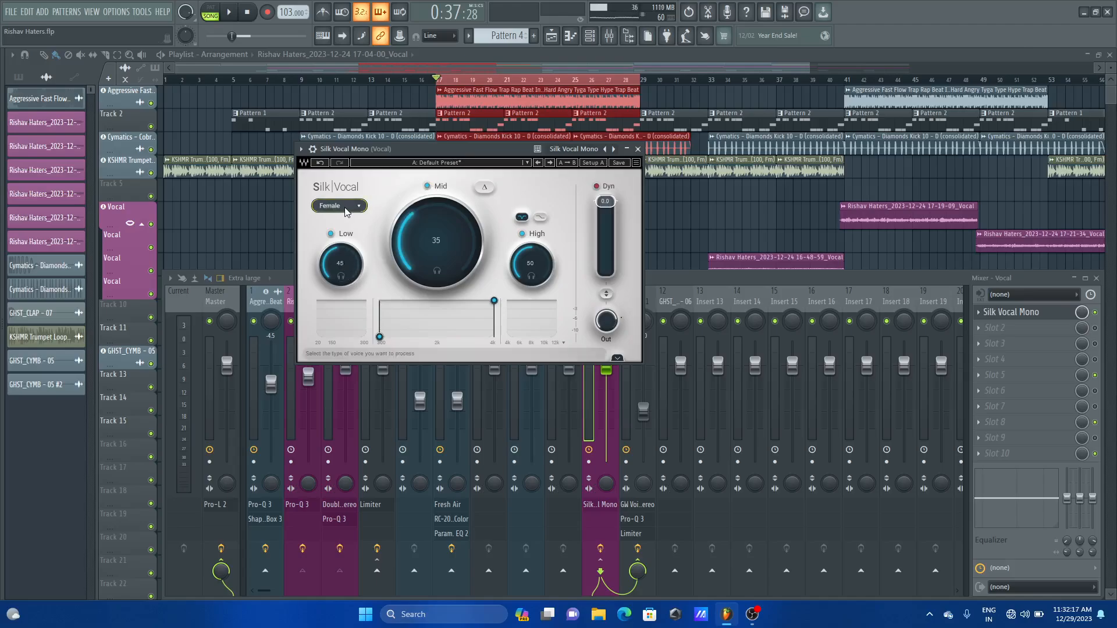
{"action": "scroll", "coordinate": [345, 208], "scroll_direction": "up", "scroll_amount": 1}
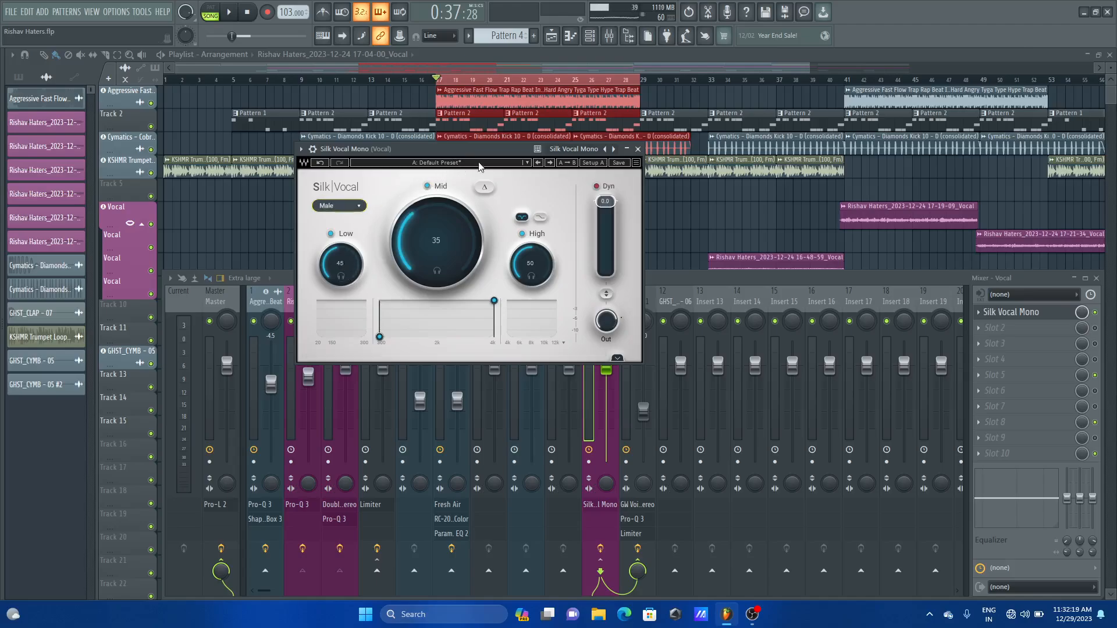
{"action": "left_click_drag", "start_coordinate": [503, 153], "coordinate": [552, 175]}
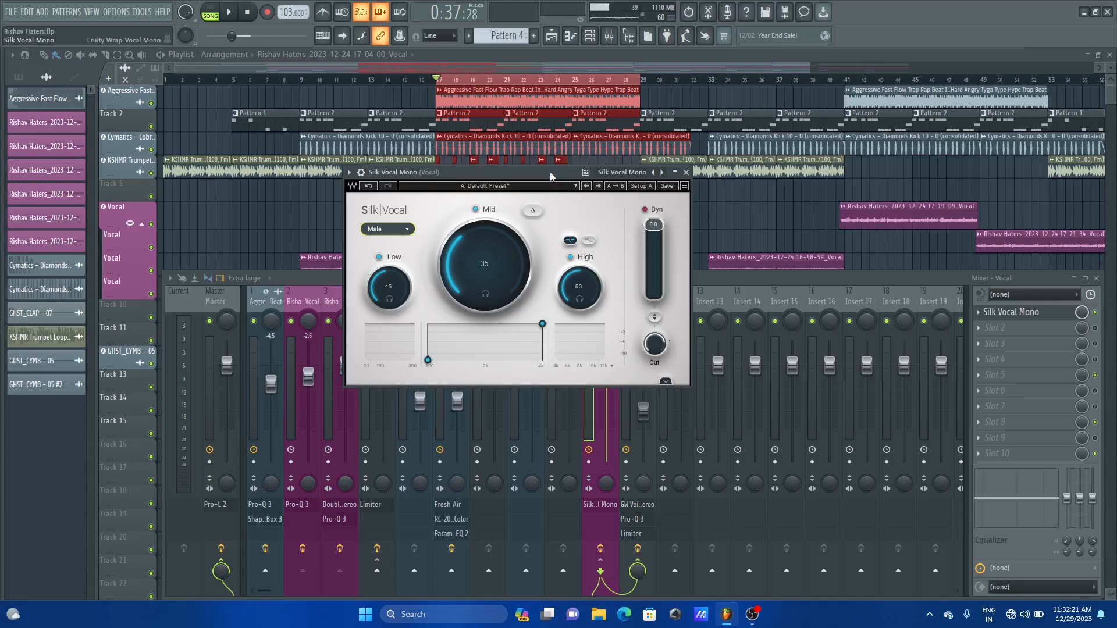
{"action": "left_click_drag", "start_coordinate": [552, 176], "coordinate": [517, 178]}
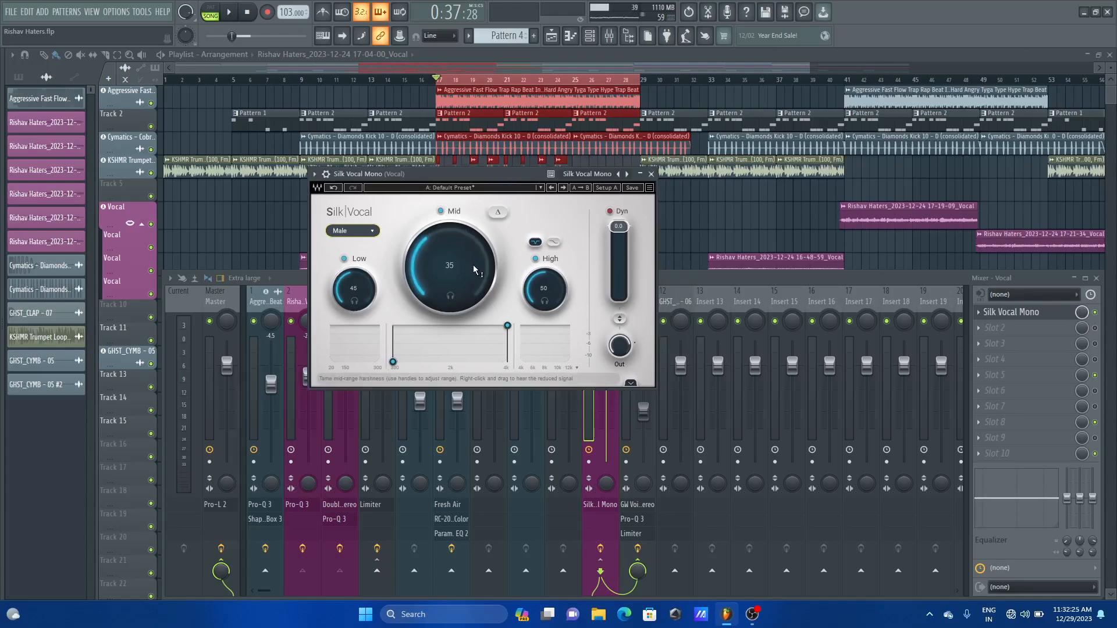
Toggle the solo of the Low, Mid and High bands on and off in turn
{"action": "left_click", "coordinate": [353, 302]}
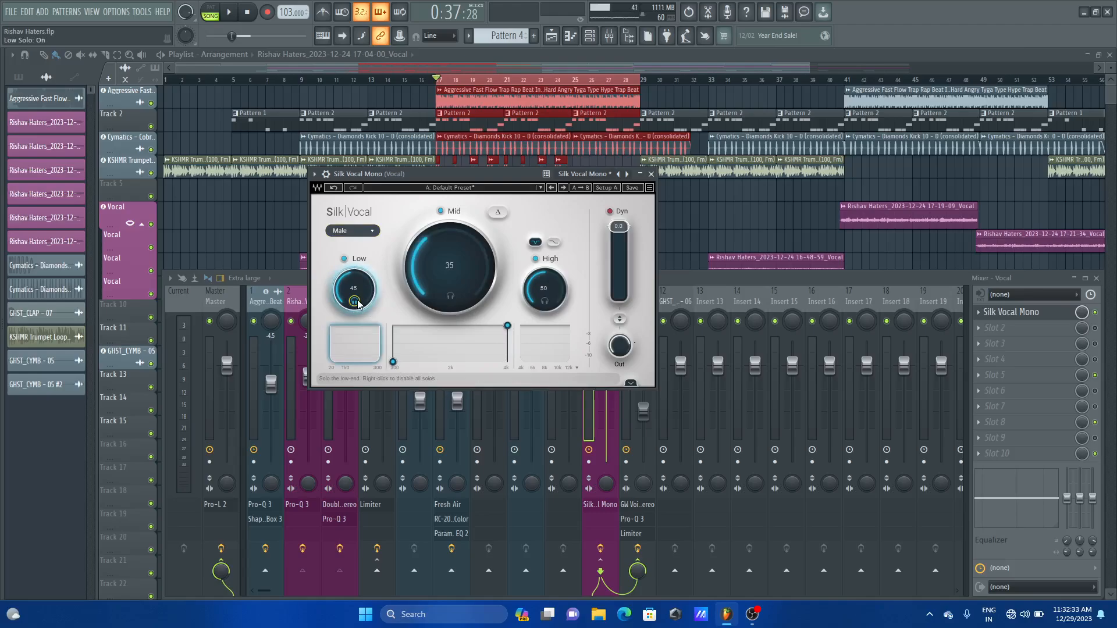
{"action": "left_click", "coordinate": [355, 302]}
{"action": "left_click", "coordinate": [449, 297]}
{"action": "left_click", "coordinate": [450, 297]}
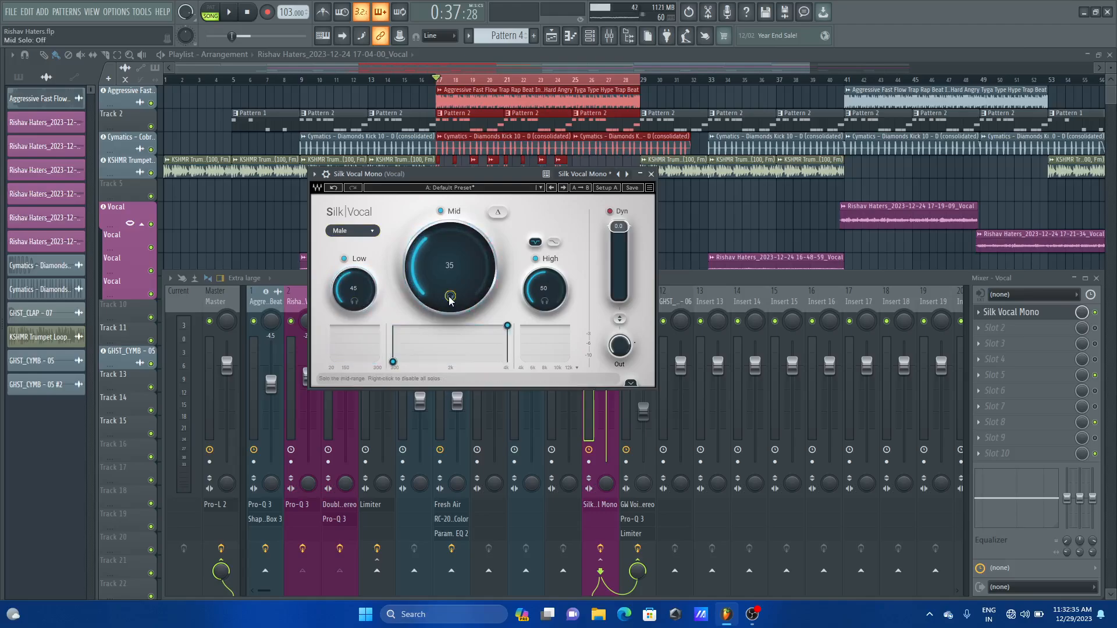
{"action": "left_click", "coordinate": [450, 297]}
{"action": "left_click", "coordinate": [450, 297]}
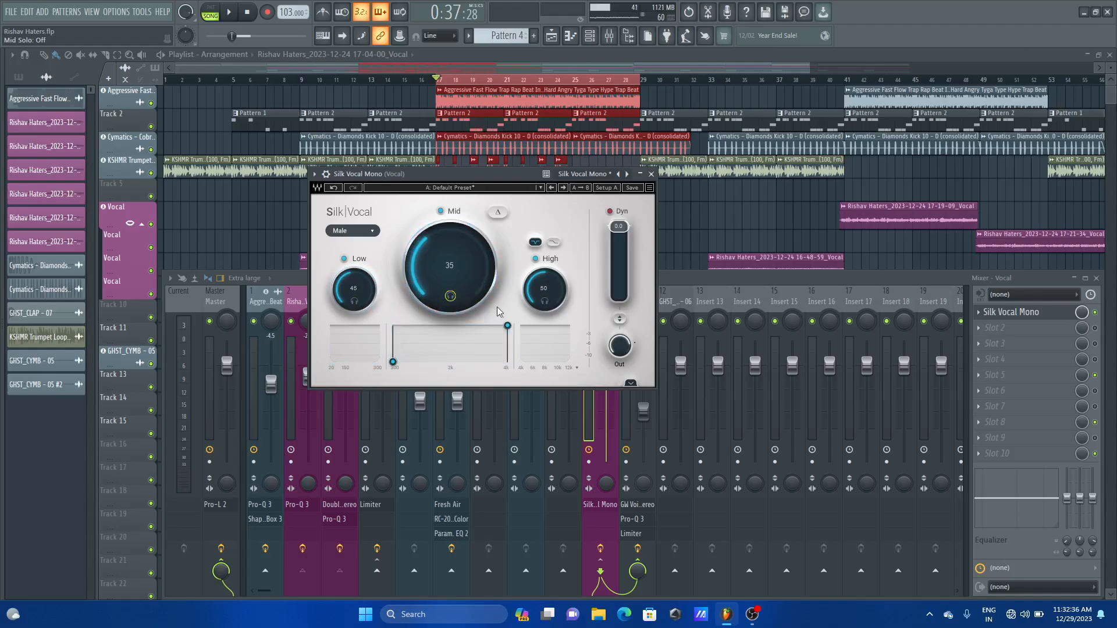
{"action": "left_click", "coordinate": [545, 301]}
{"action": "left_click", "coordinate": [544, 301]}
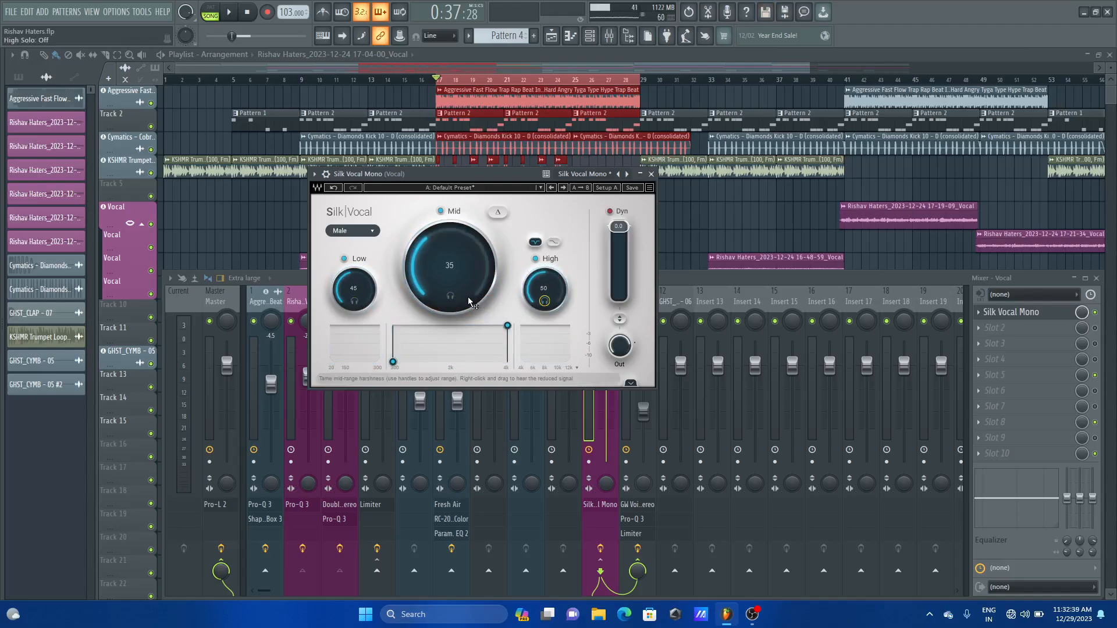
Solo the Low band in Silk Vocal and solo the Vocal track in the mixer
{"action": "left_click", "coordinate": [354, 303]}
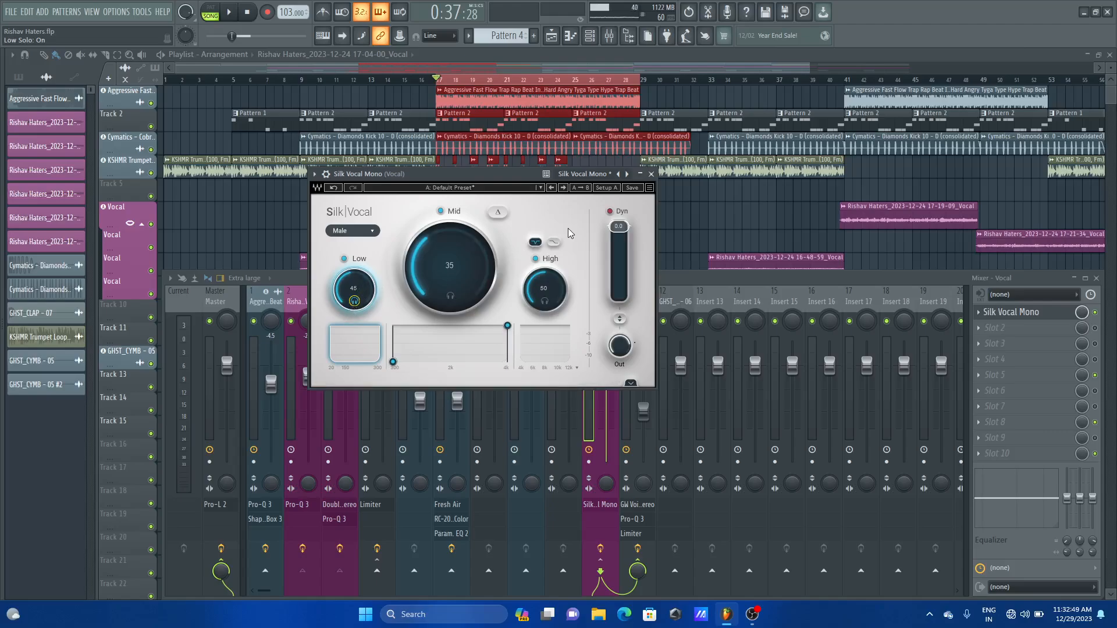
{"action": "left_click", "coordinate": [682, 281]}
{"action": "right_click", "coordinate": [589, 322]}
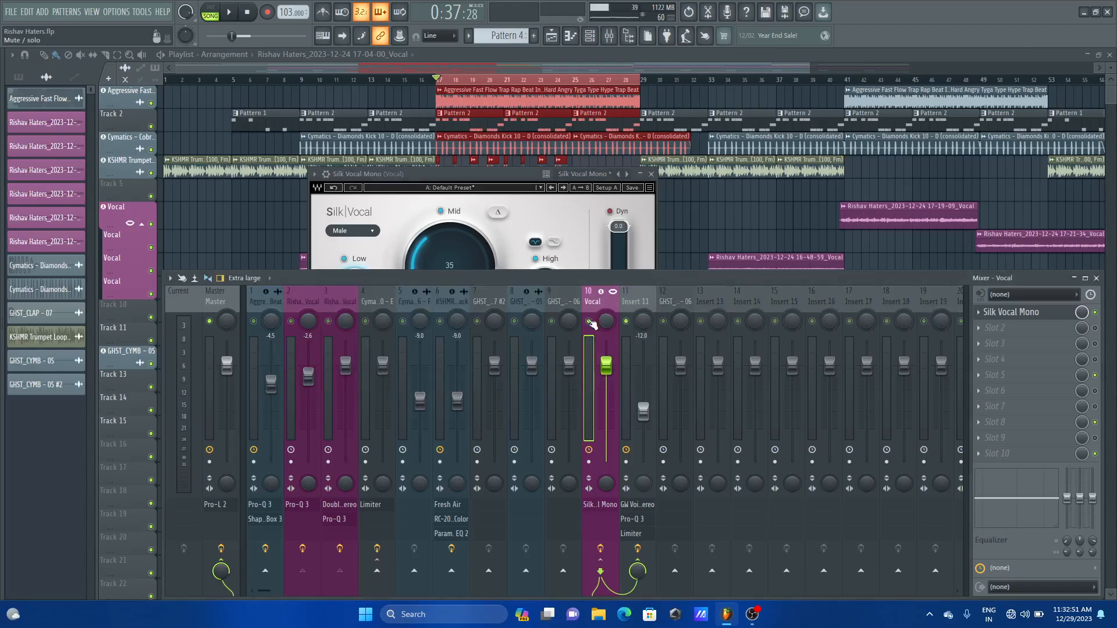
{"action": "right_click", "coordinate": [592, 324]}
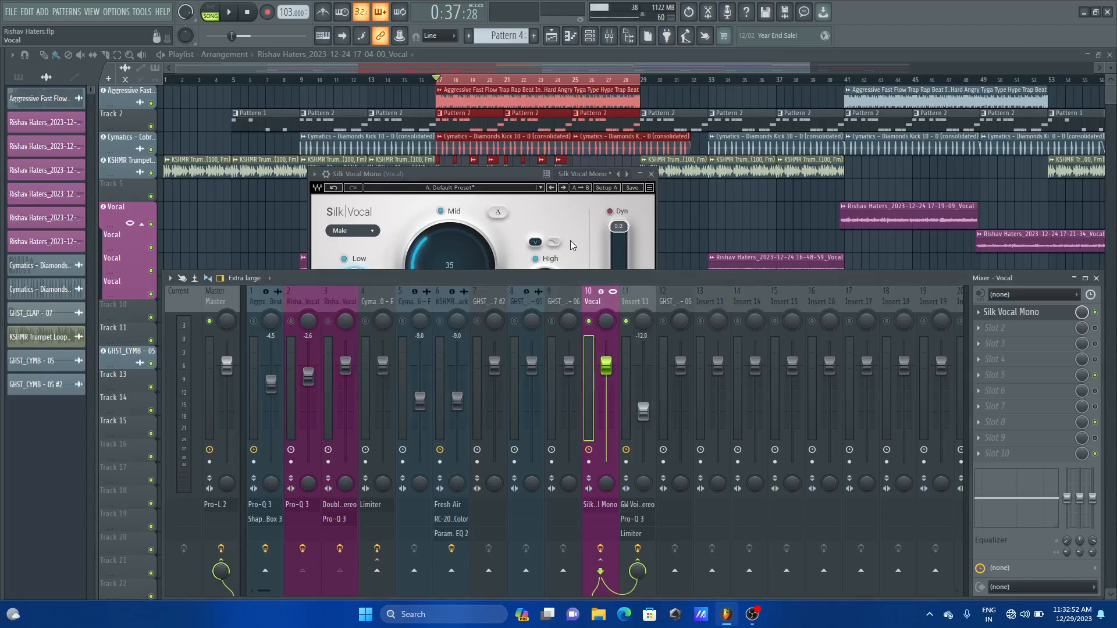
Set the Mid, High and Low amounts in Silk Vocal to 0
{"action": "left_click", "coordinate": [495, 179]}
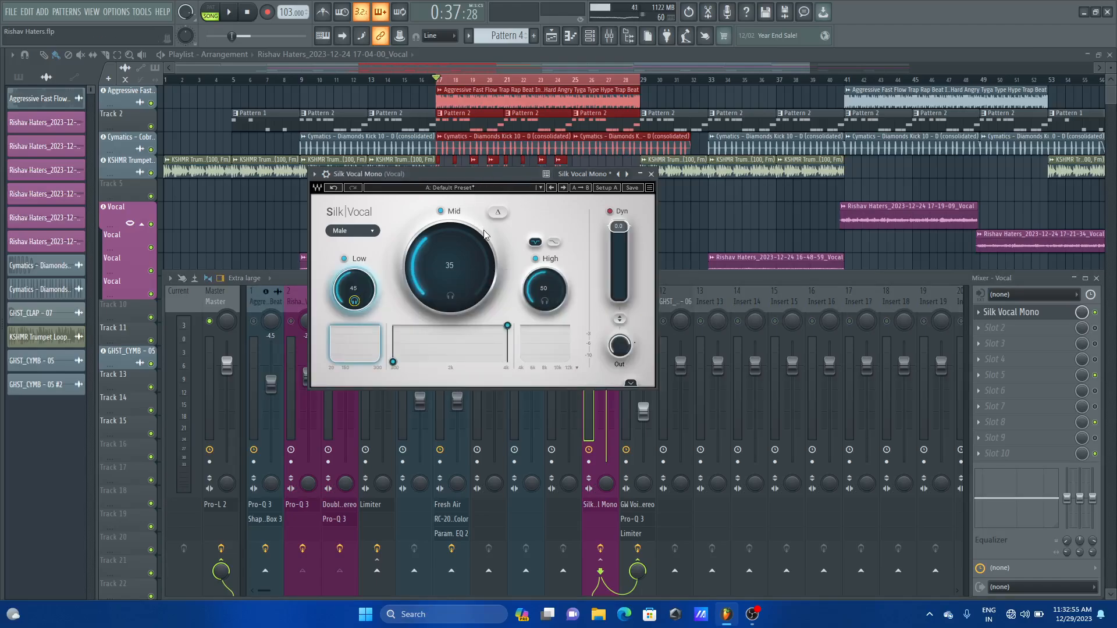
{"action": "left_click_drag", "start_coordinate": [436, 248], "coordinate": [437, 296]}
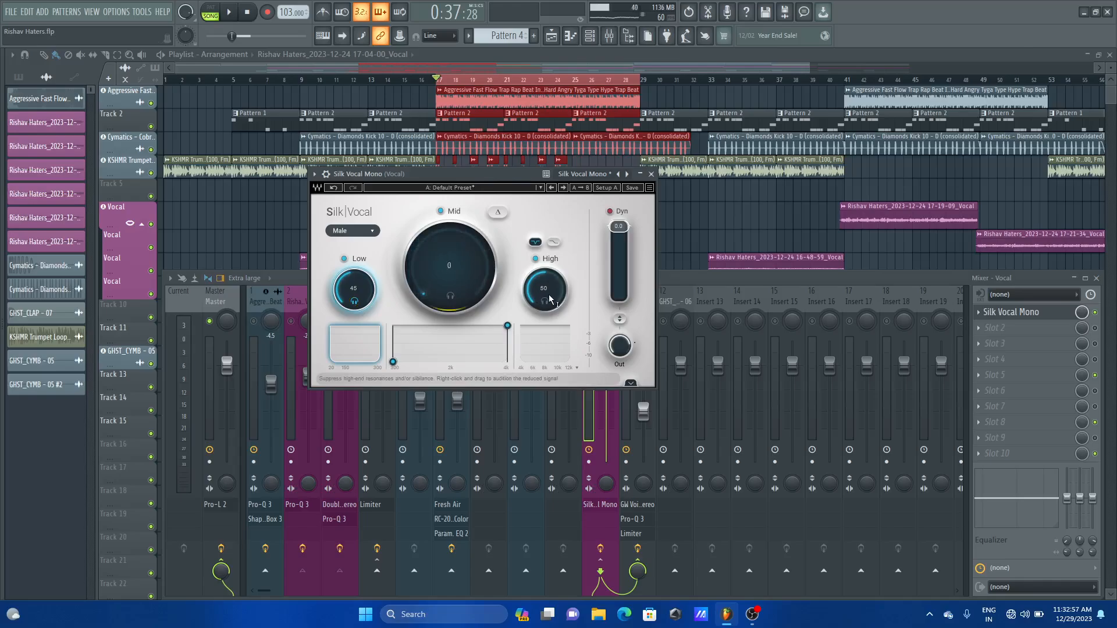
{"action": "left_click_drag", "start_coordinate": [550, 291], "coordinate": [550, 326]}
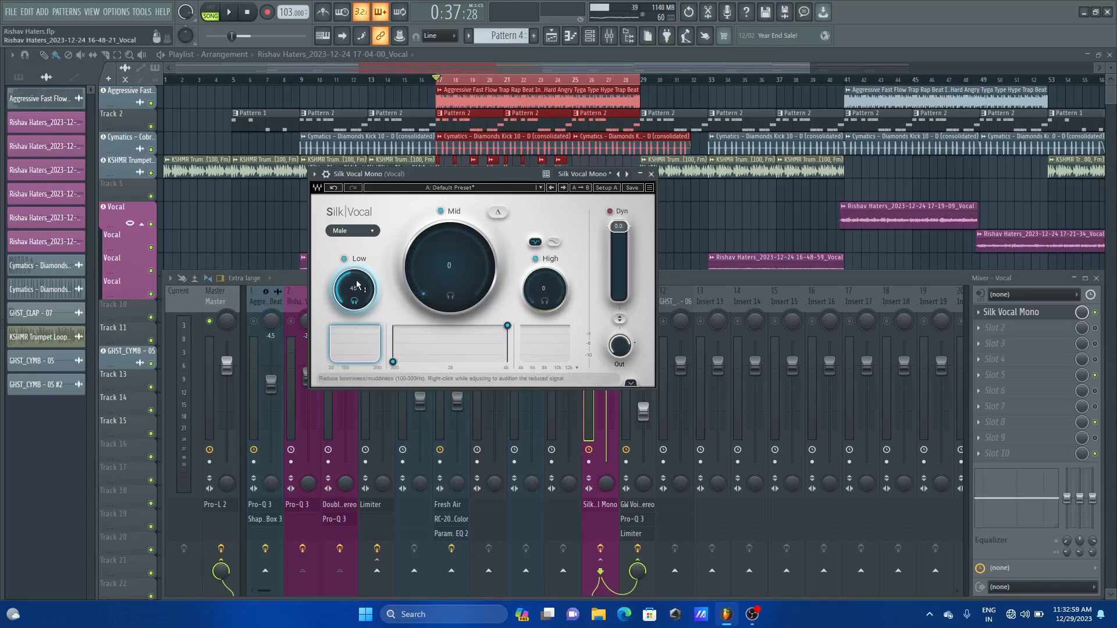
{"action": "left_click_drag", "start_coordinate": [356, 284], "coordinate": [357, 326]}
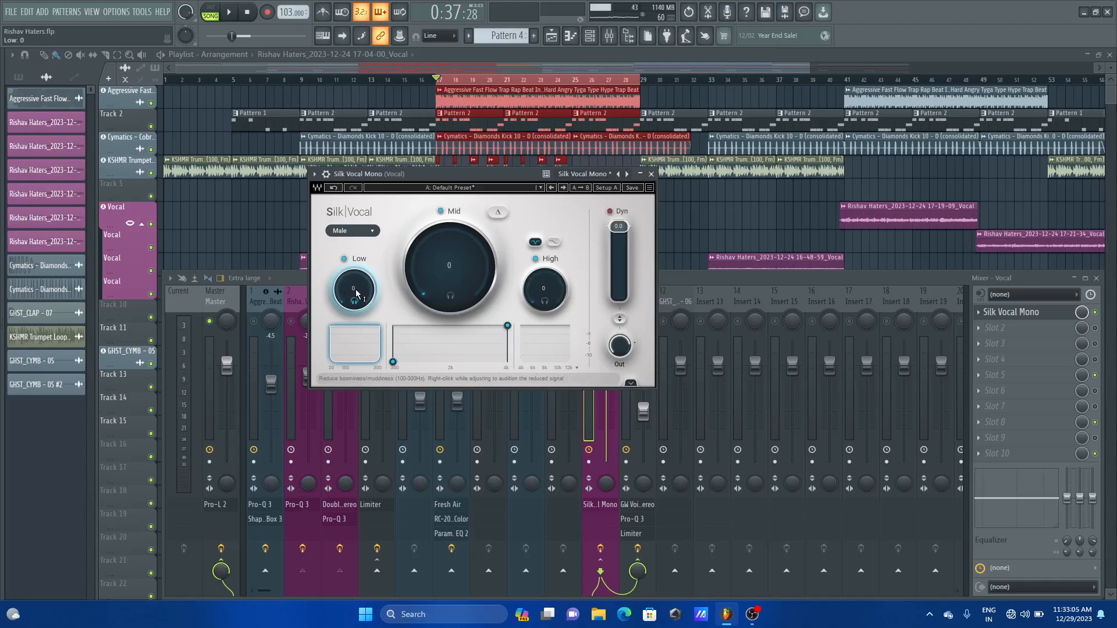
Play the selected song section with the Low band soloed, bringing the Silk Vocal window back in front of the mixer
{"action": "key", "text": "space"}
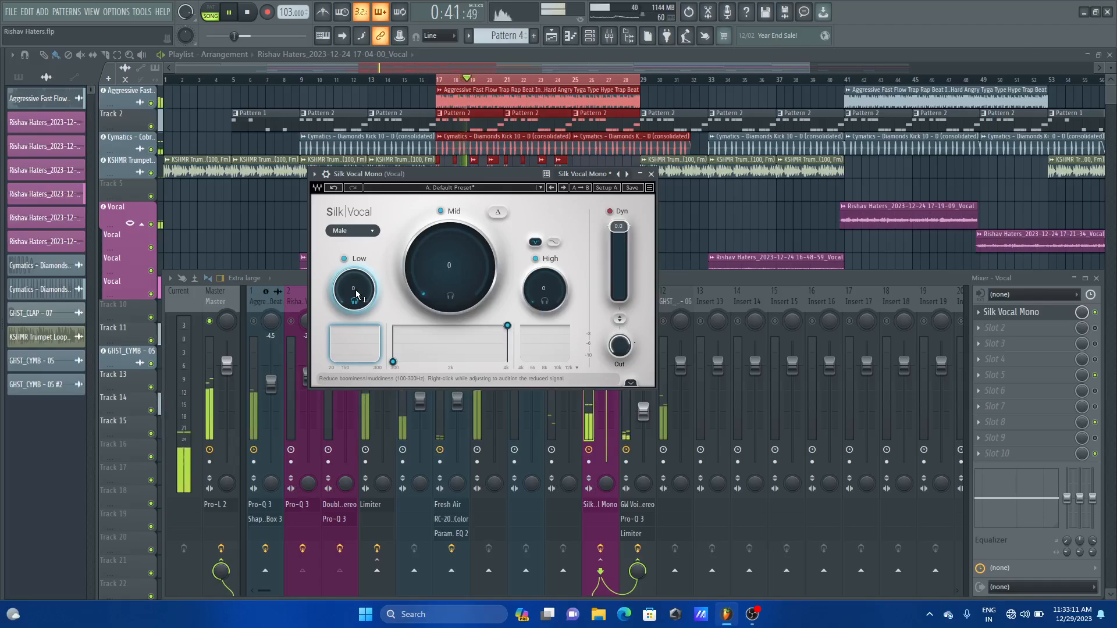
{"action": "key", "text": "space"}
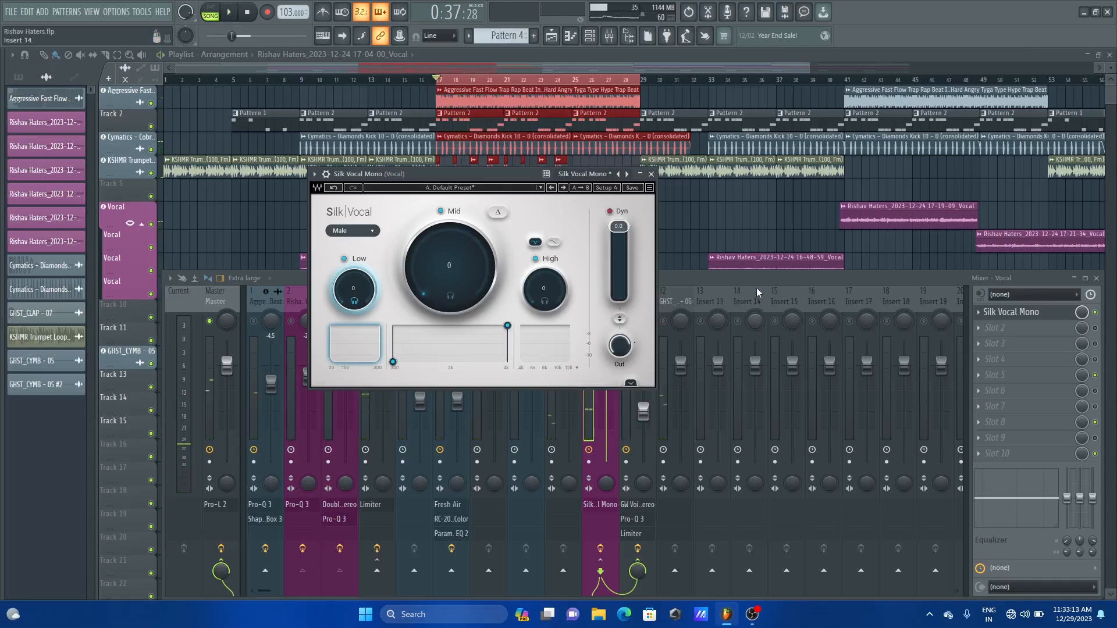
{"action": "left_click", "coordinate": [590, 407]}
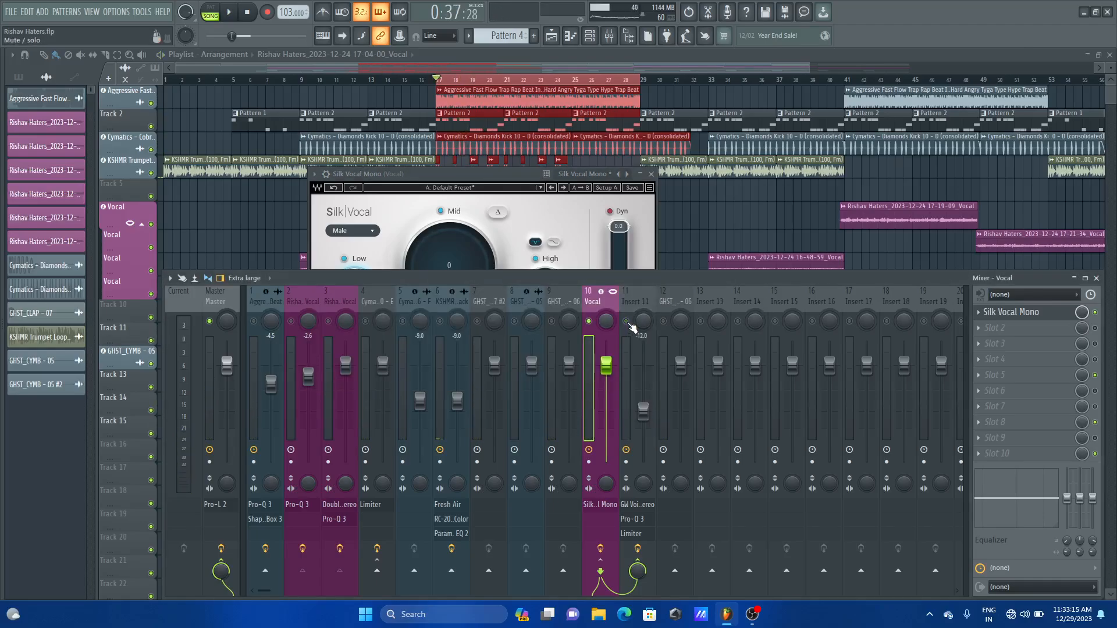
{"action": "left_click", "coordinate": [506, 173]}
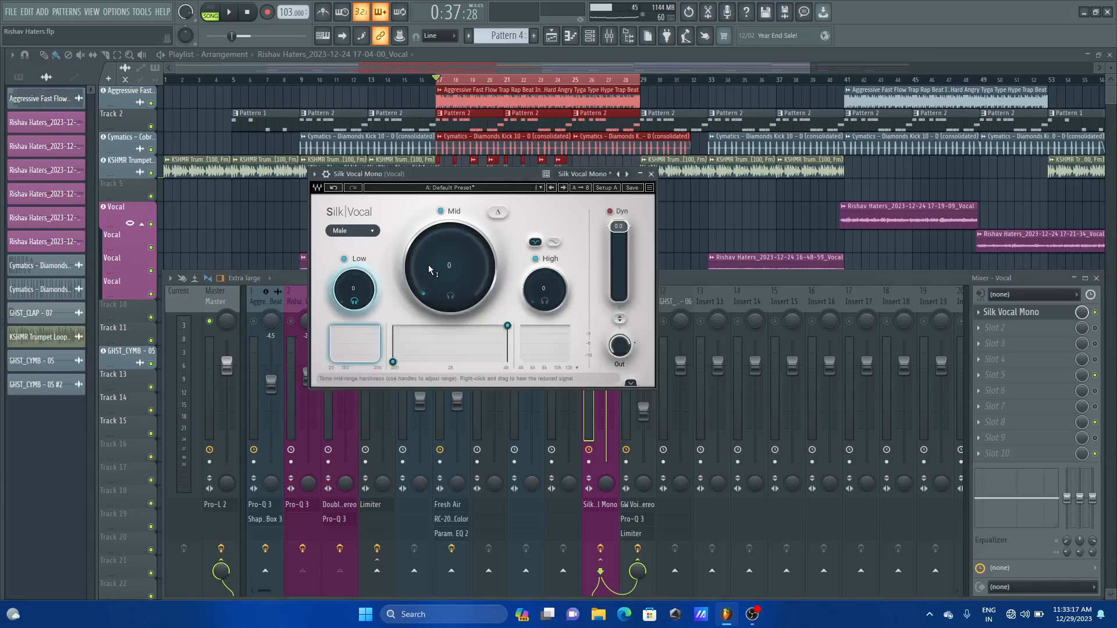
{"action": "key", "text": "space"}
{"action": "key", "text": "space"}
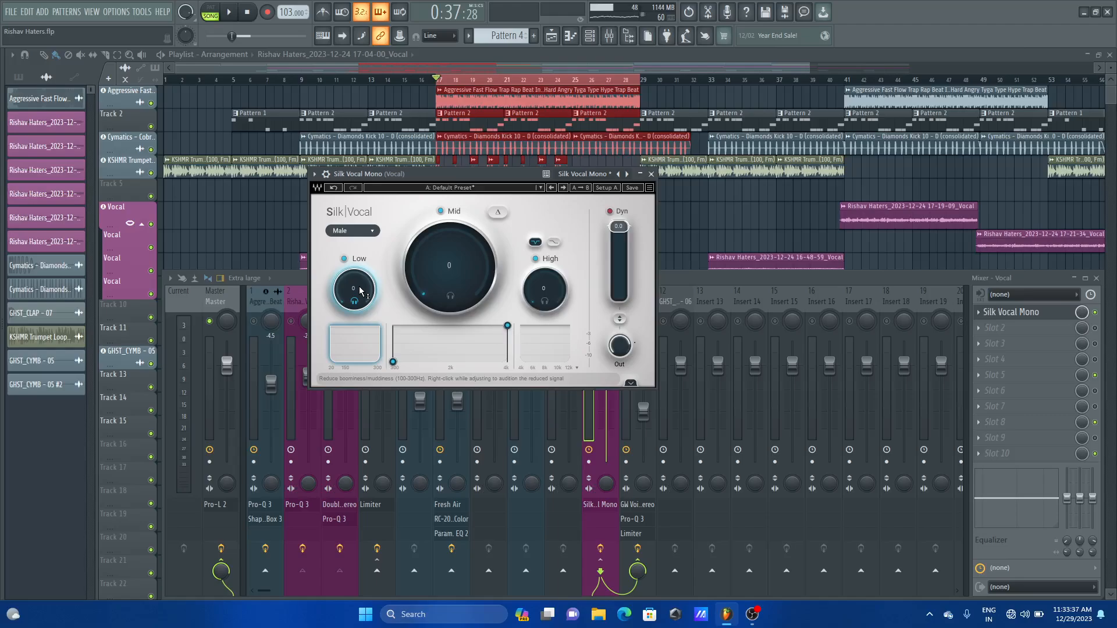
Save the project and audition the soloed Low band with its amount raised to 100
{"action": "key", "text": "ctrl+s"}
{"action": "scroll", "coordinate": [360, 290], "scroll_direction": "up", "scroll_amount": 7}
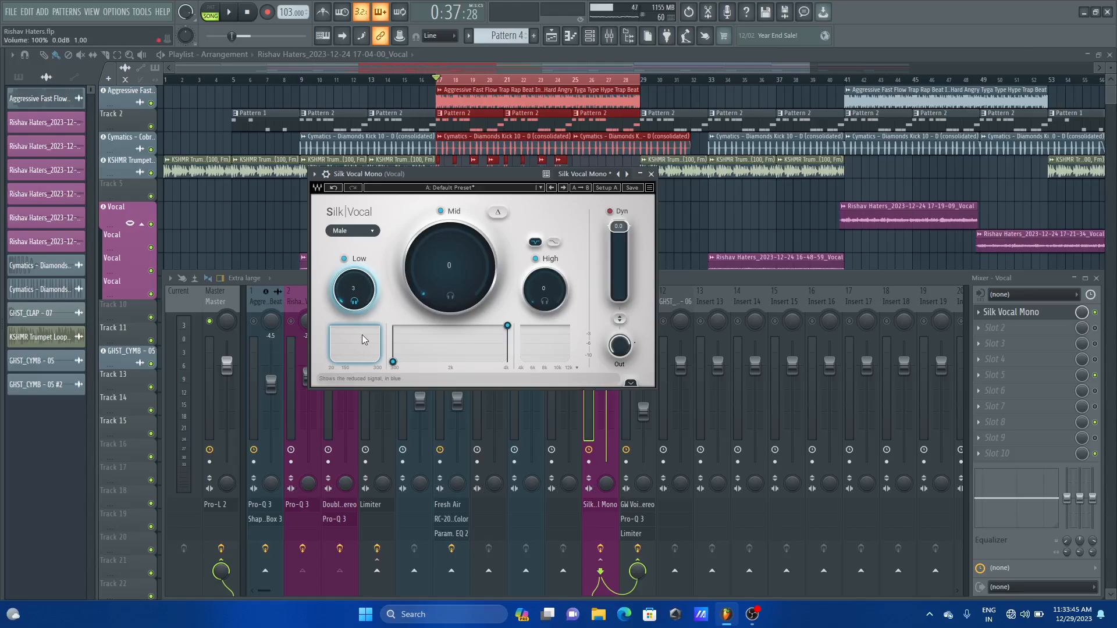
{"action": "key", "text": "space"}
{"action": "left_click_drag", "start_coordinate": [350, 284], "coordinate": [349, 227]}
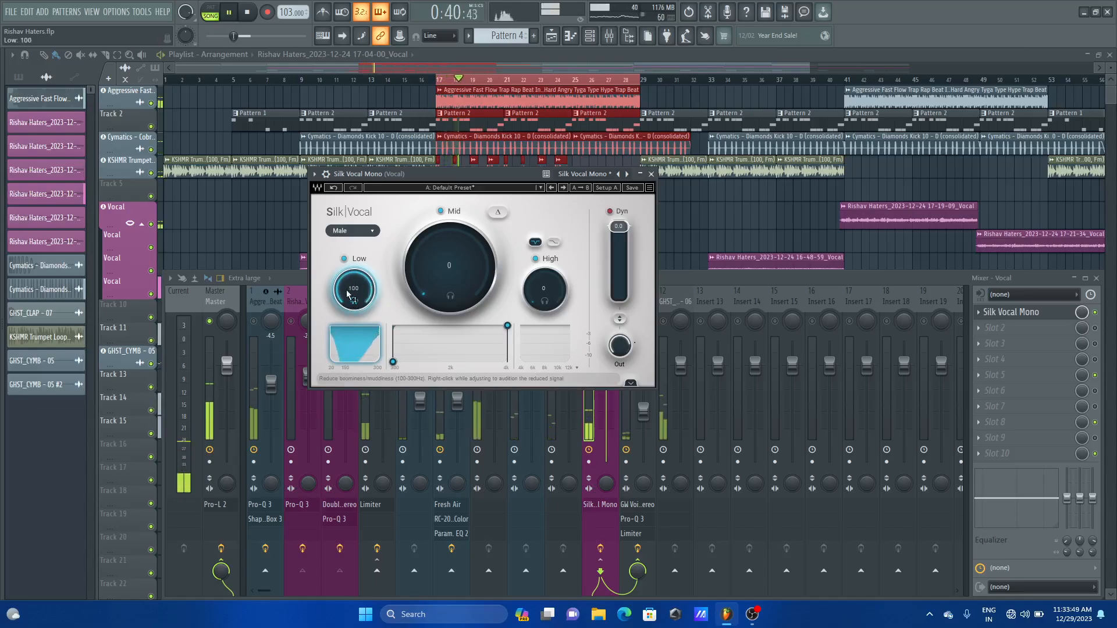
{"action": "key", "text": "space"}
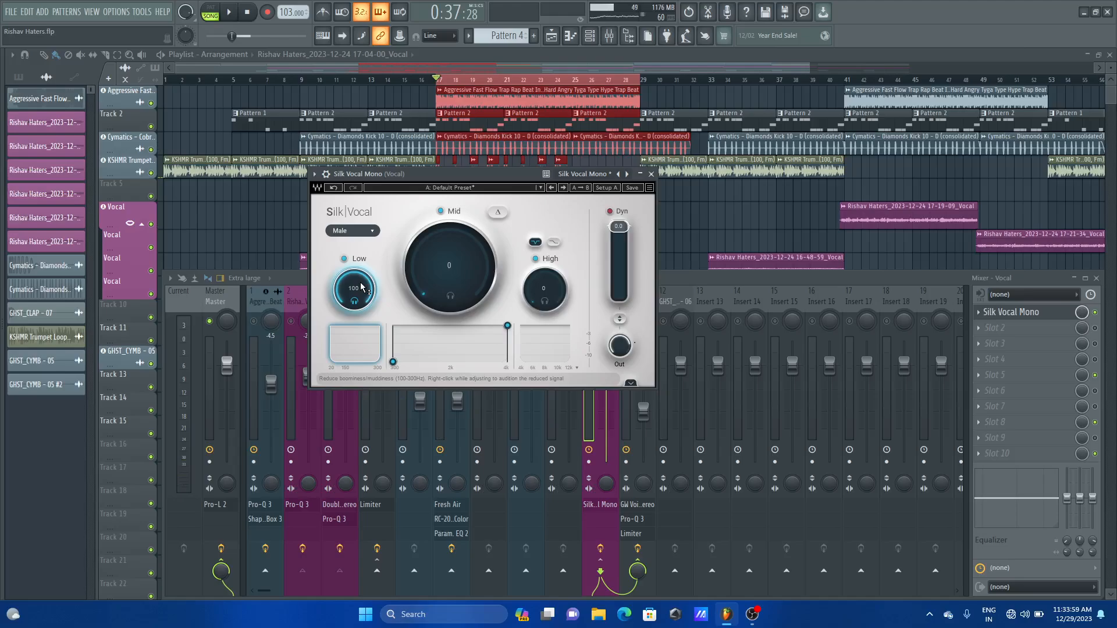
Lower the Low amount to 3, and vary it during playback until it is set to 36
{"action": "scroll", "coordinate": [361, 287], "scroll_direction": "down", "scroll_amount": 15}
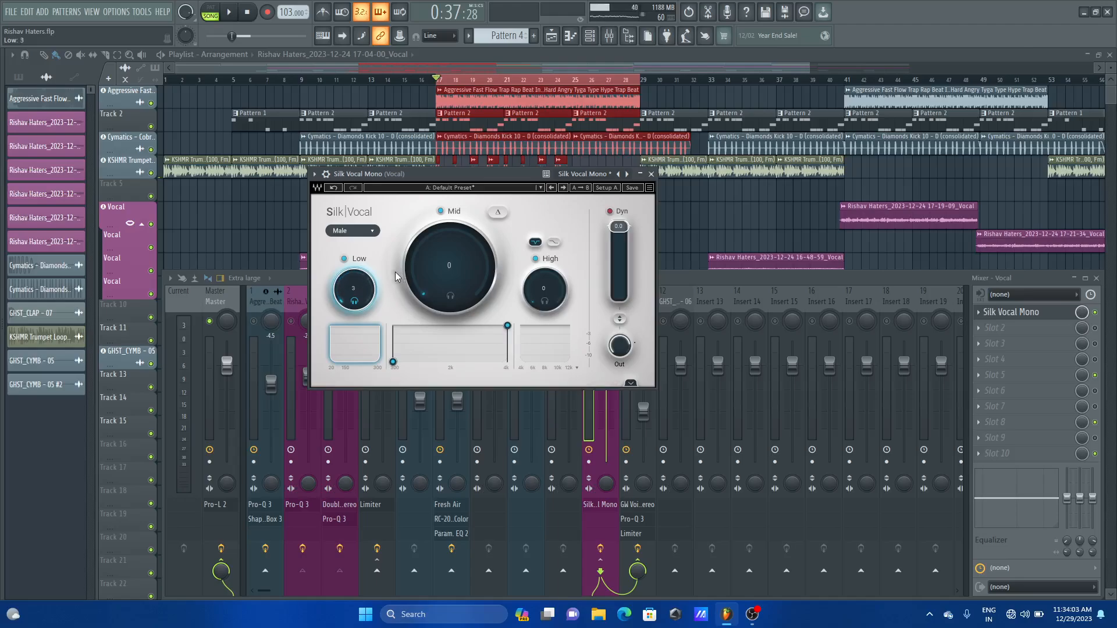
{"action": "scroll", "coordinate": [353, 296], "scroll_direction": "up", "scroll_amount": 5}
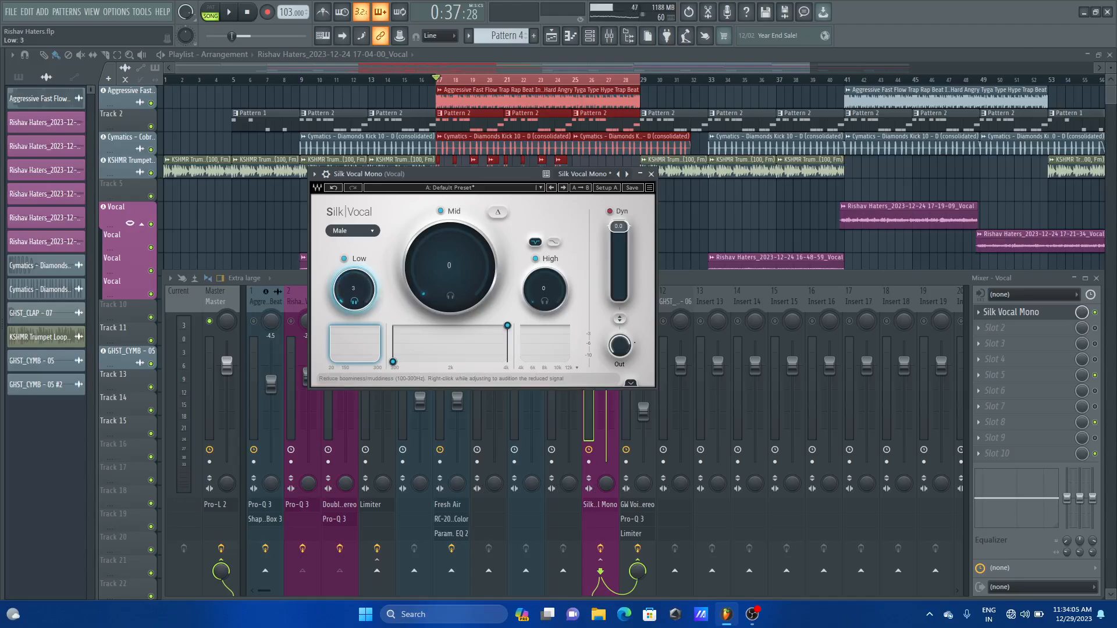
{"action": "key", "text": "space"}
{"action": "scroll", "coordinate": [352, 295], "scroll_direction": "down", "scroll_amount": 2}
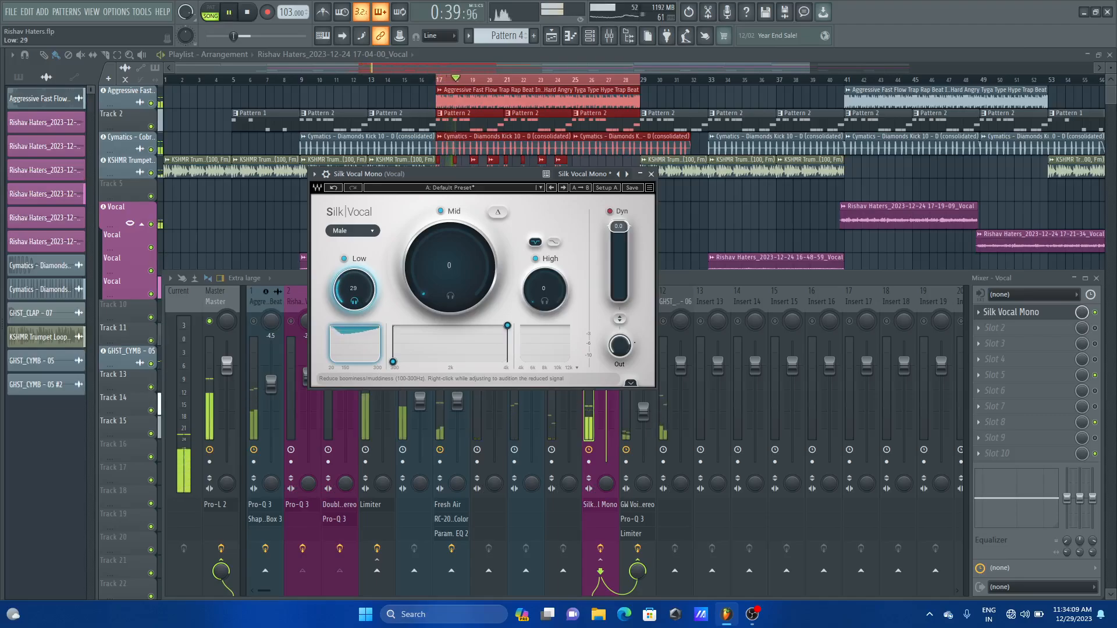
{"action": "scroll", "coordinate": [353, 296], "scroll_direction": "up", "scroll_amount": 1}
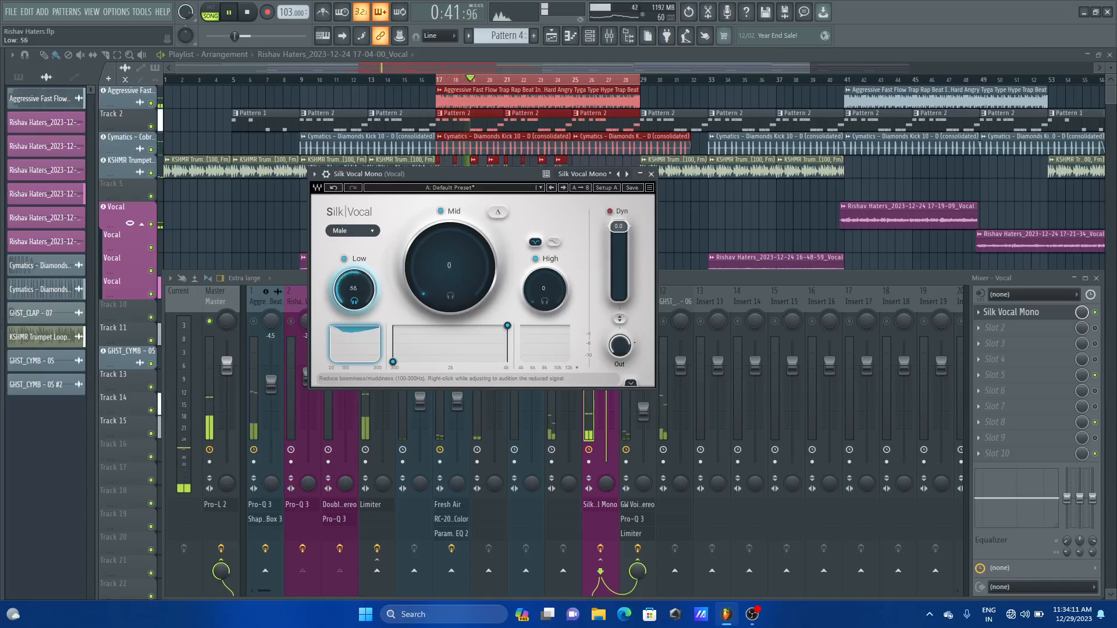
{"action": "scroll", "coordinate": [352, 295], "scroll_direction": "up", "scroll_amount": 7}
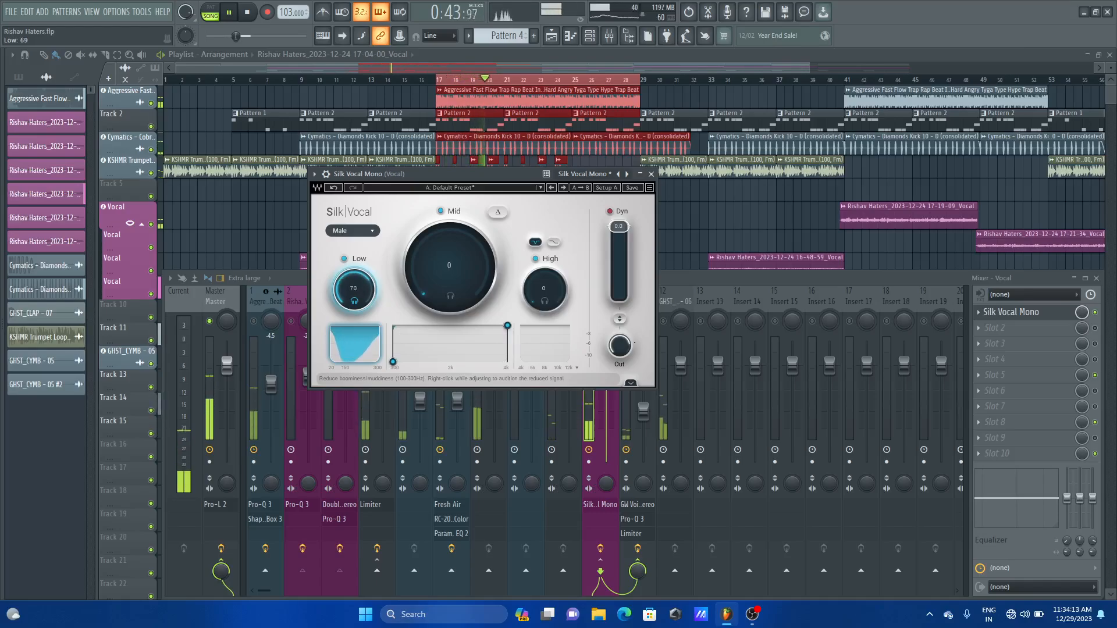
{"action": "scroll", "coordinate": [353, 289], "scroll_direction": "down", "scroll_amount": 5}
{"action": "scroll", "coordinate": [353, 289], "scroll_direction": "down", "scroll_amount": 2}
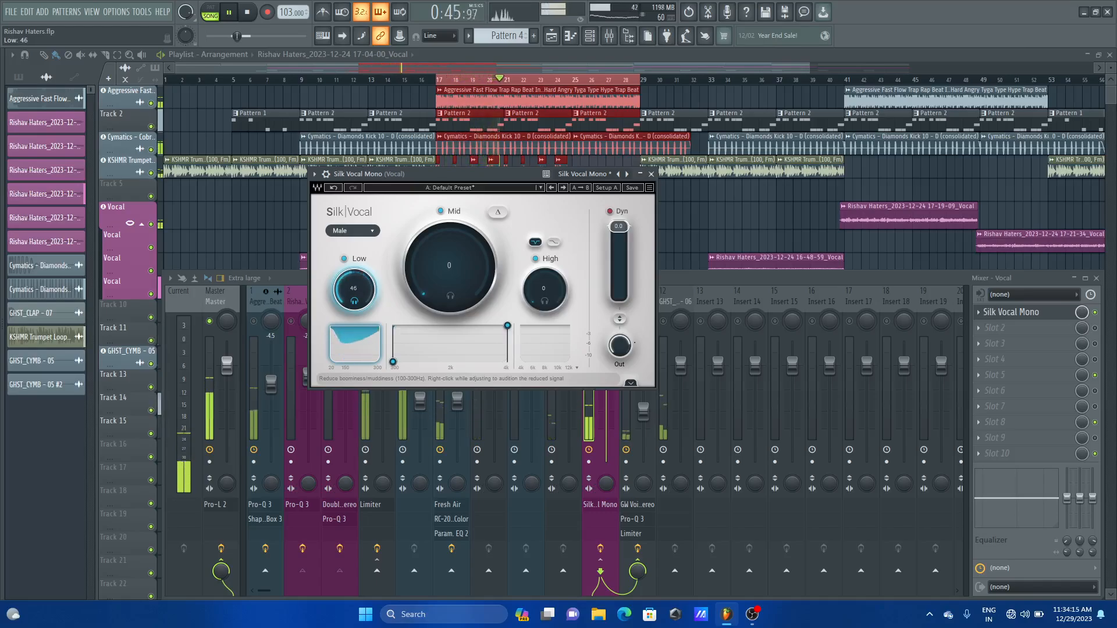
{"action": "scroll", "coordinate": [353, 289], "scroll_direction": "down", "scroll_amount": 1}
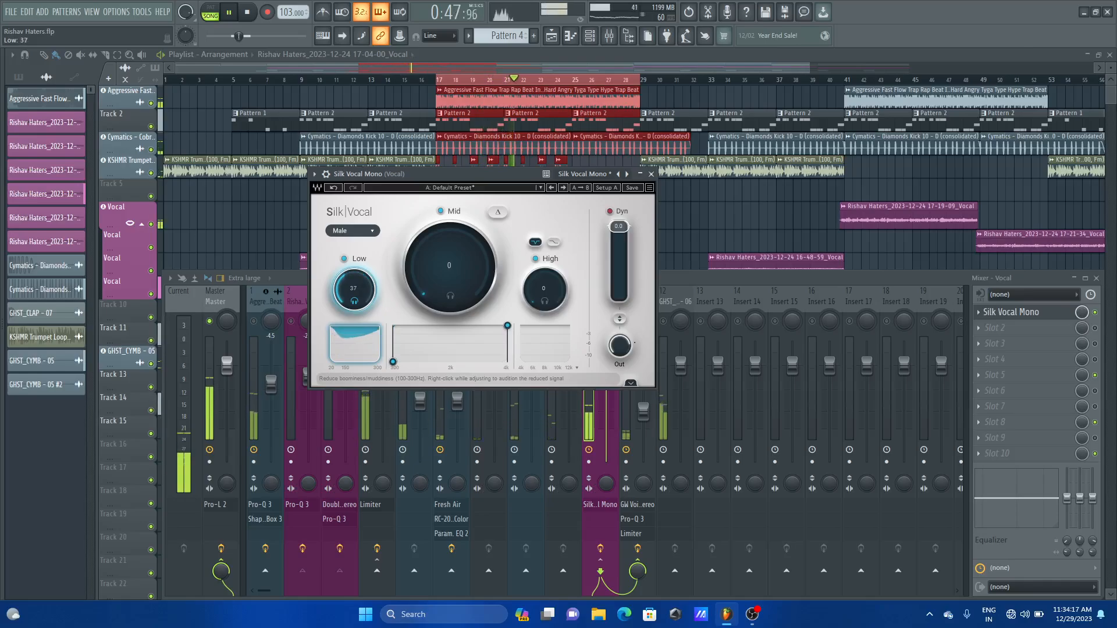
{"action": "key", "text": "space"}
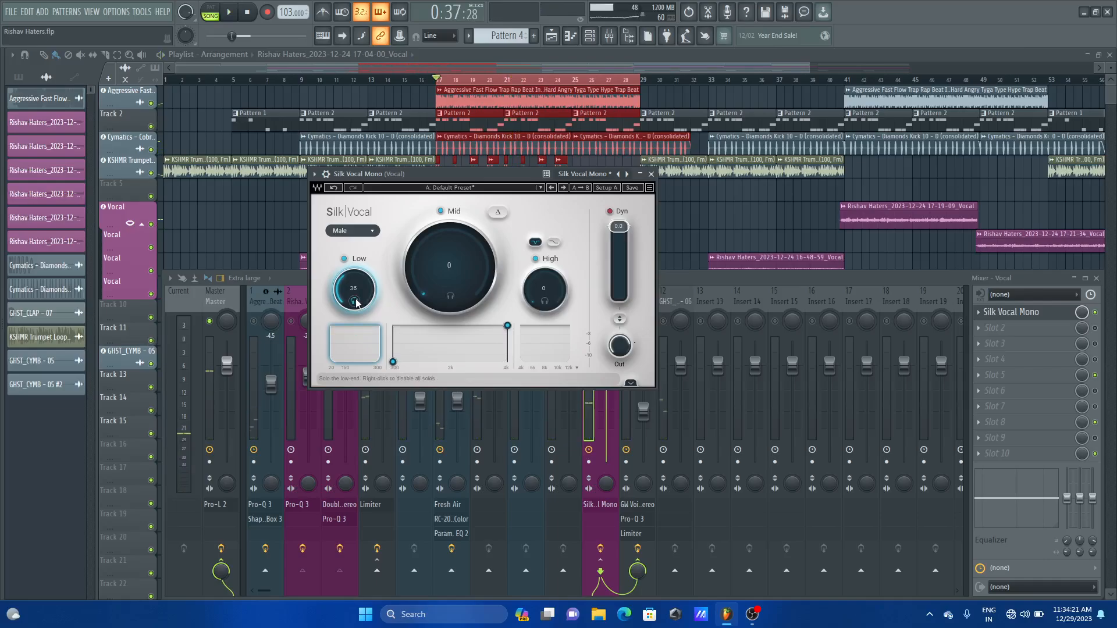
Turn off the Low band solo and compare playback with the Low band active and bypassed, leaving it active
{"action": "left_click", "coordinate": [355, 301]}
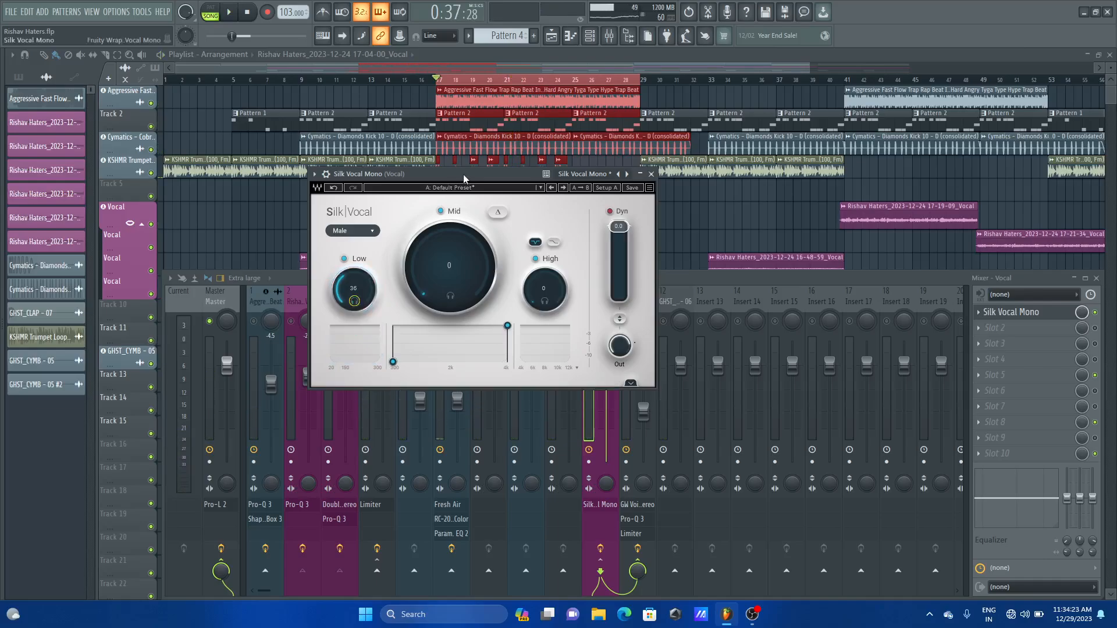
{"action": "key", "text": "space"}
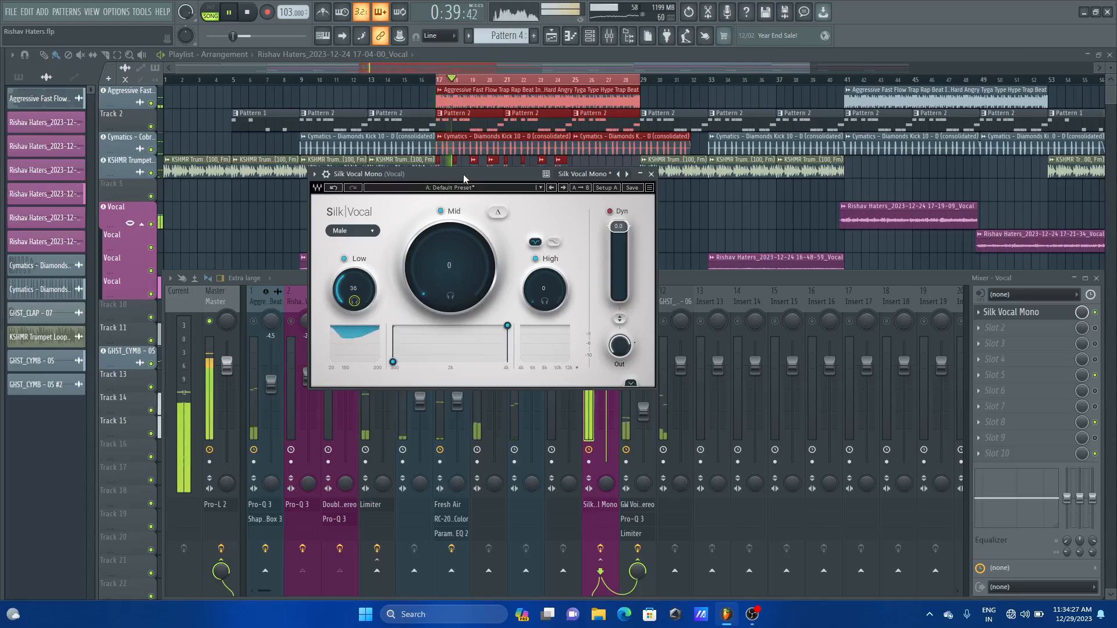
{"action": "left_click", "coordinate": [344, 258]}
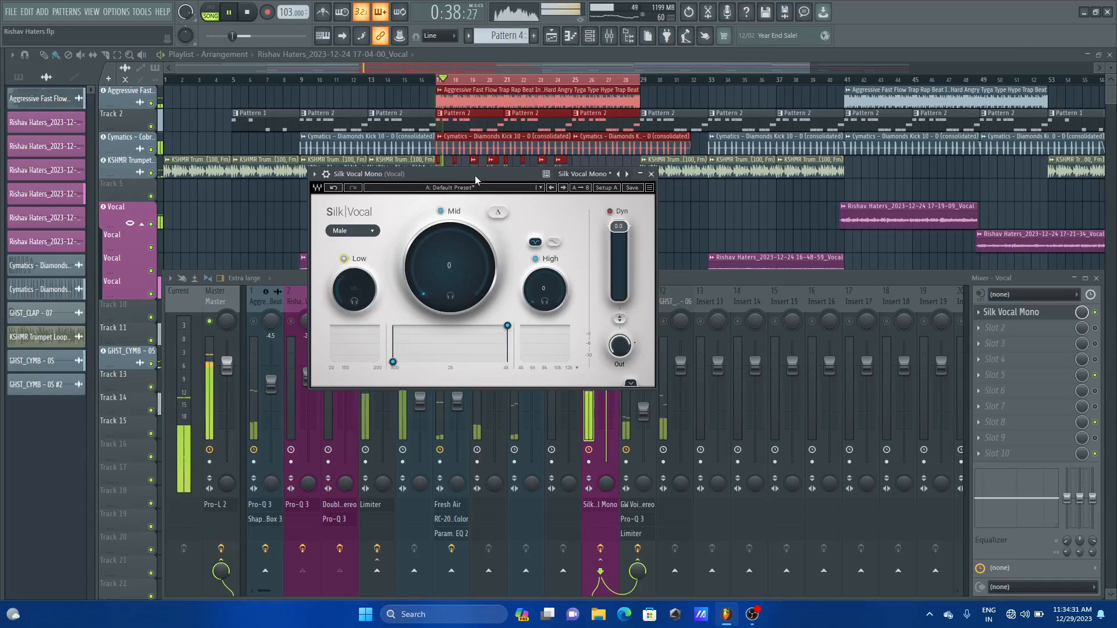
{"action": "key", "text": "space"}
{"action": "left_click", "coordinate": [343, 259]}
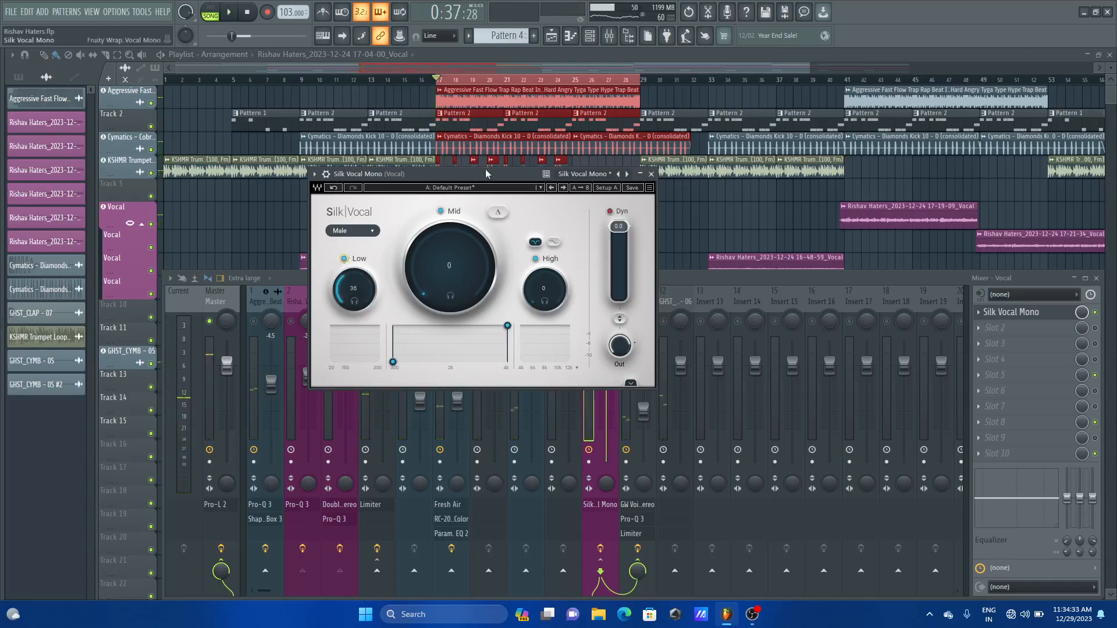
Hide the mixer and reduce the Low amount in Silk Vocal to 31
{"action": "key", "text": "F5"}
{"action": "key", "text": "Tab"}
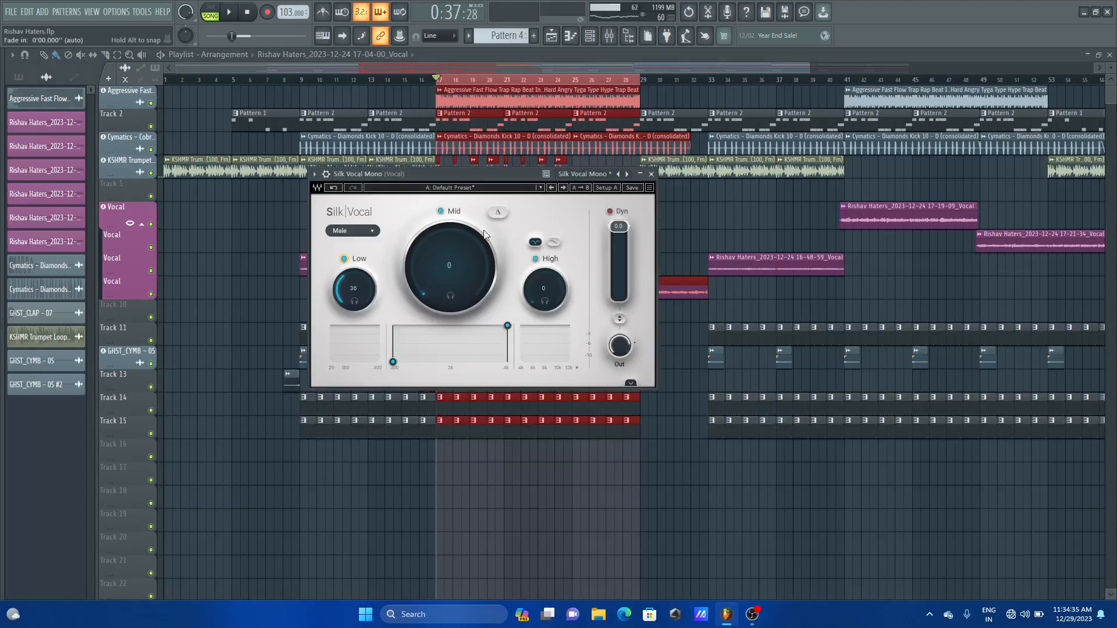
{"action": "key", "text": "space"}
{"action": "key", "text": "space"}
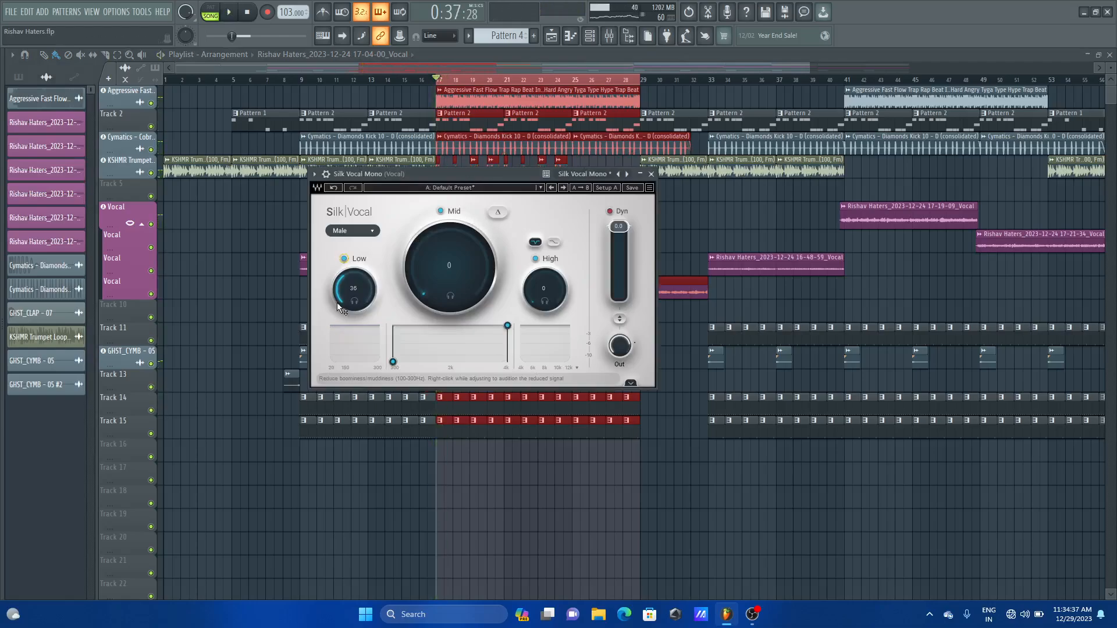
{"action": "scroll", "coordinate": [353, 288], "scroll_direction": "down", "scroll_amount": 1}
{"action": "scroll", "coordinate": [353, 288], "scroll_direction": "down", "scroll_amount": 2}
Solo the Mid band in Silk Vocal and toggle the bypass of the Low and High bands on and off
{"action": "left_click", "coordinate": [450, 297]}
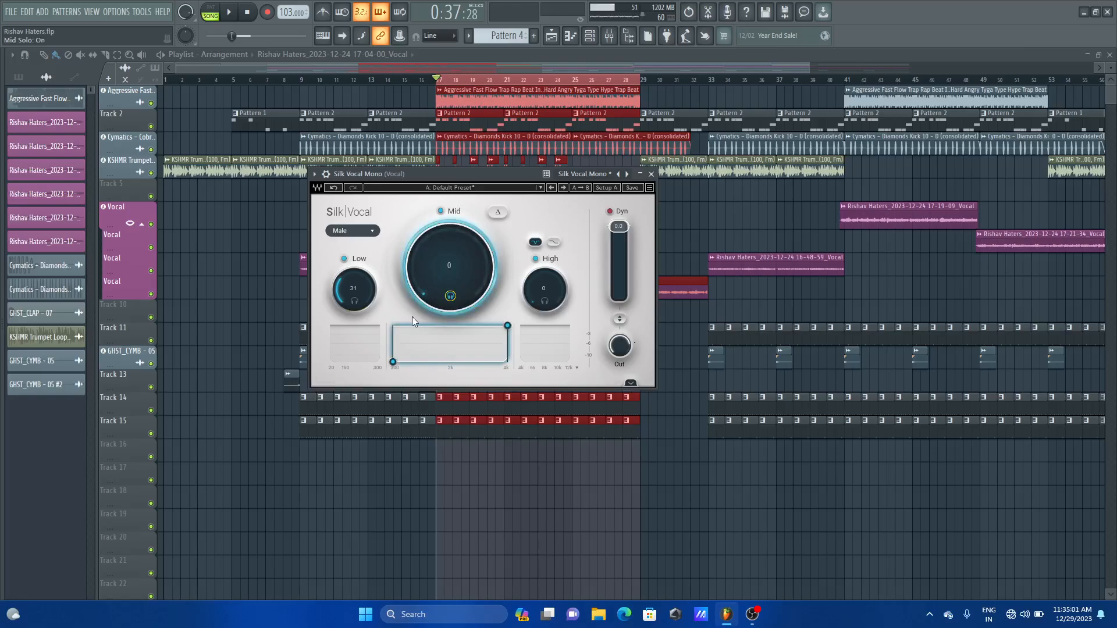
{"action": "left_click", "coordinate": [343, 258]}
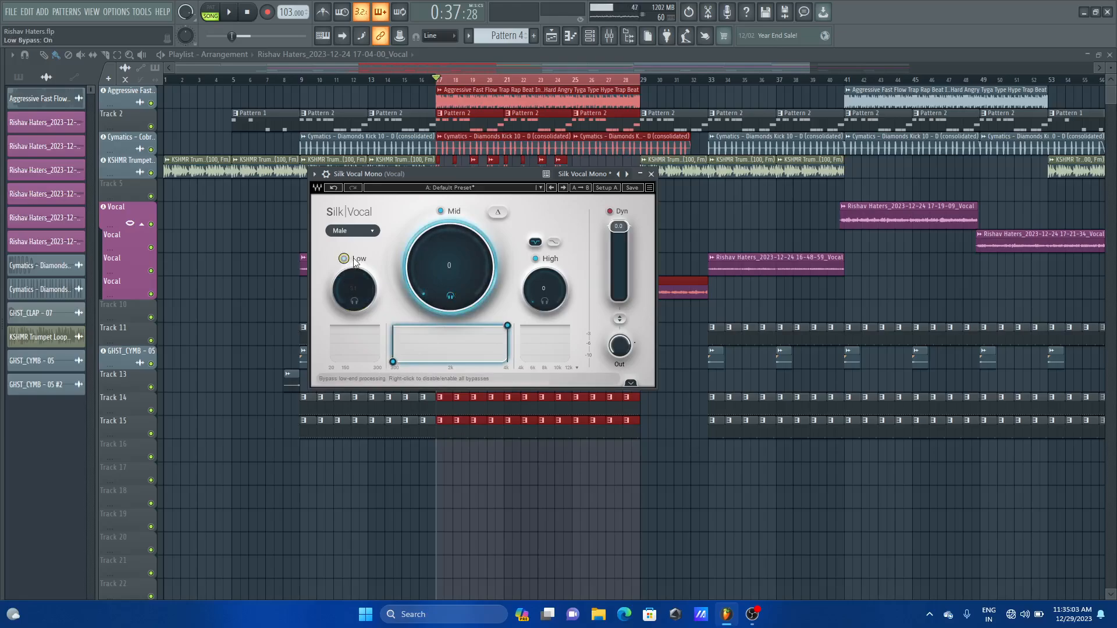
{"action": "left_click", "coordinate": [535, 258]}
{"action": "left_click", "coordinate": [535, 259]}
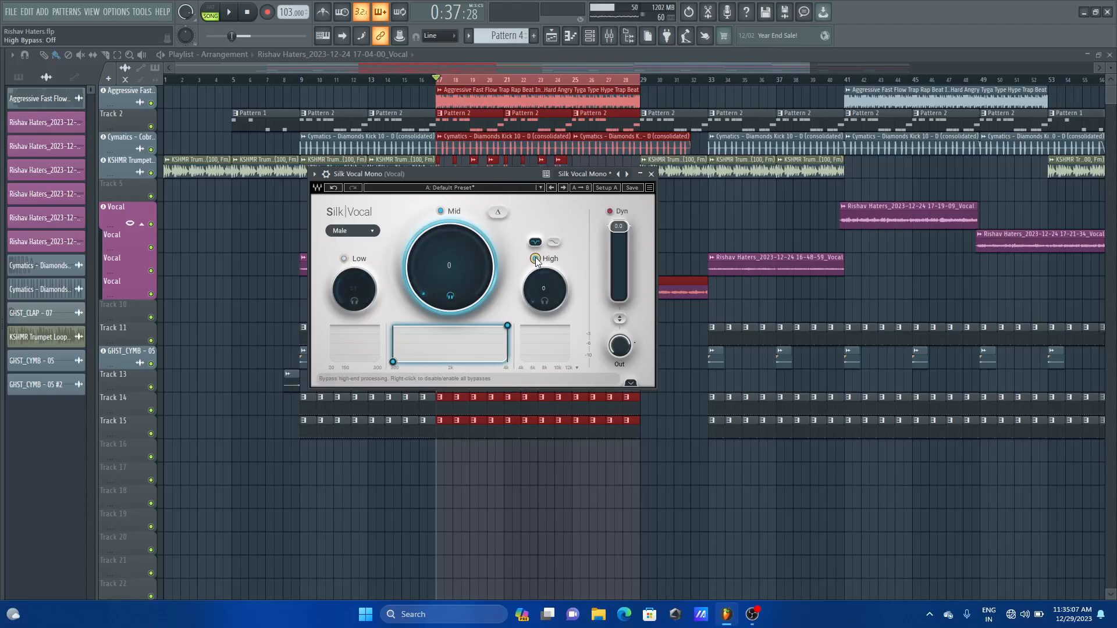
{"action": "left_click", "coordinate": [344, 259]}
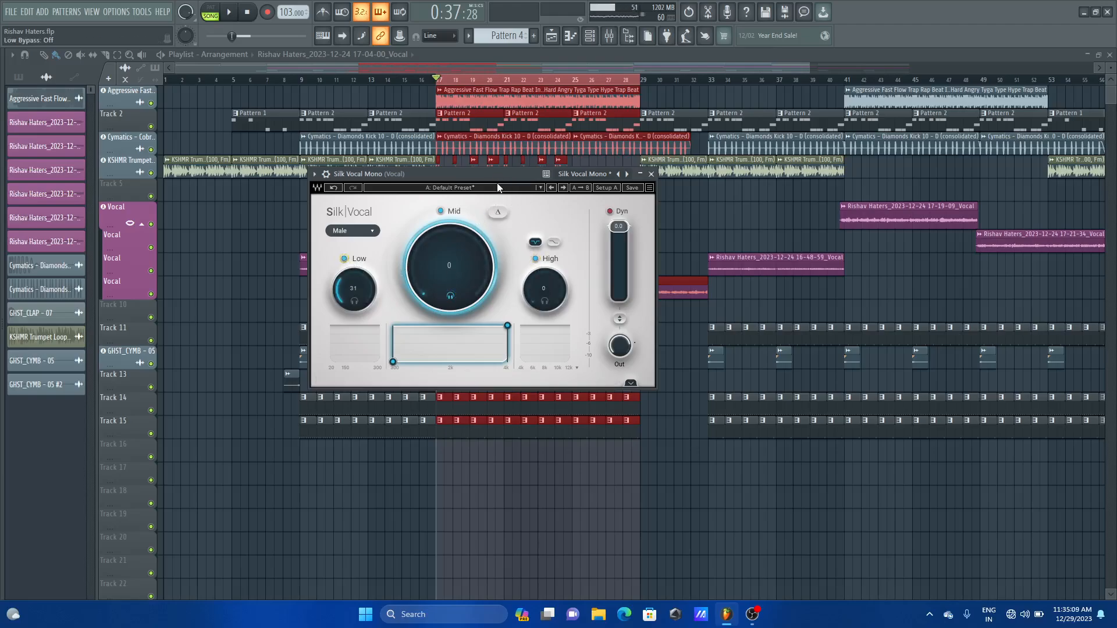
Play the selected song section with only the Mid band soloed
{"action": "key", "text": "space"}
{"action": "key", "text": "space"}
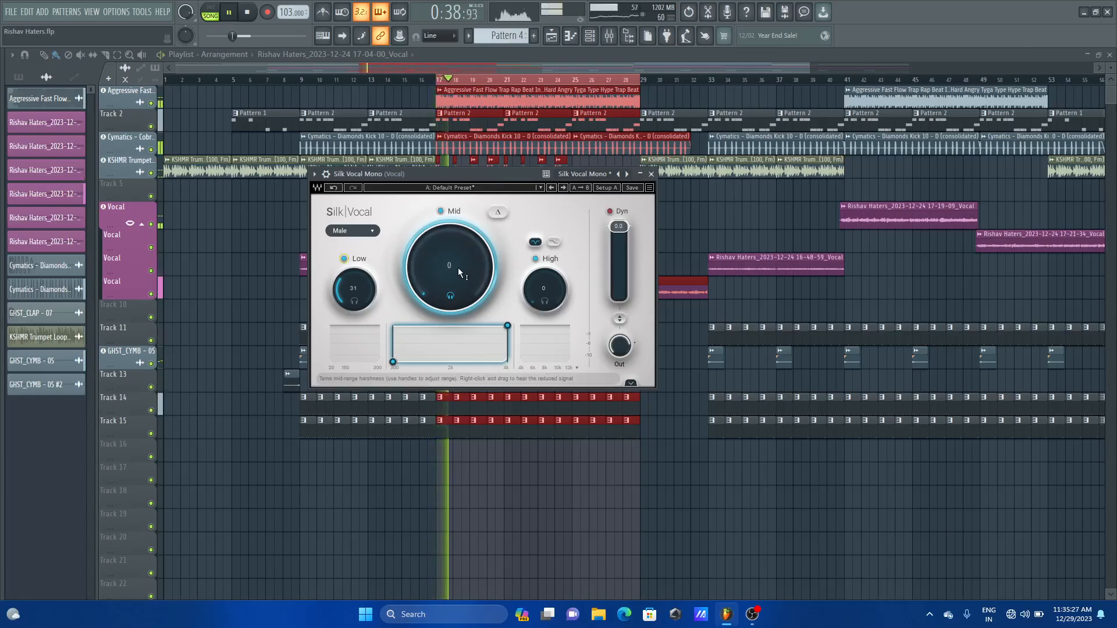
{"action": "key", "text": "space"}
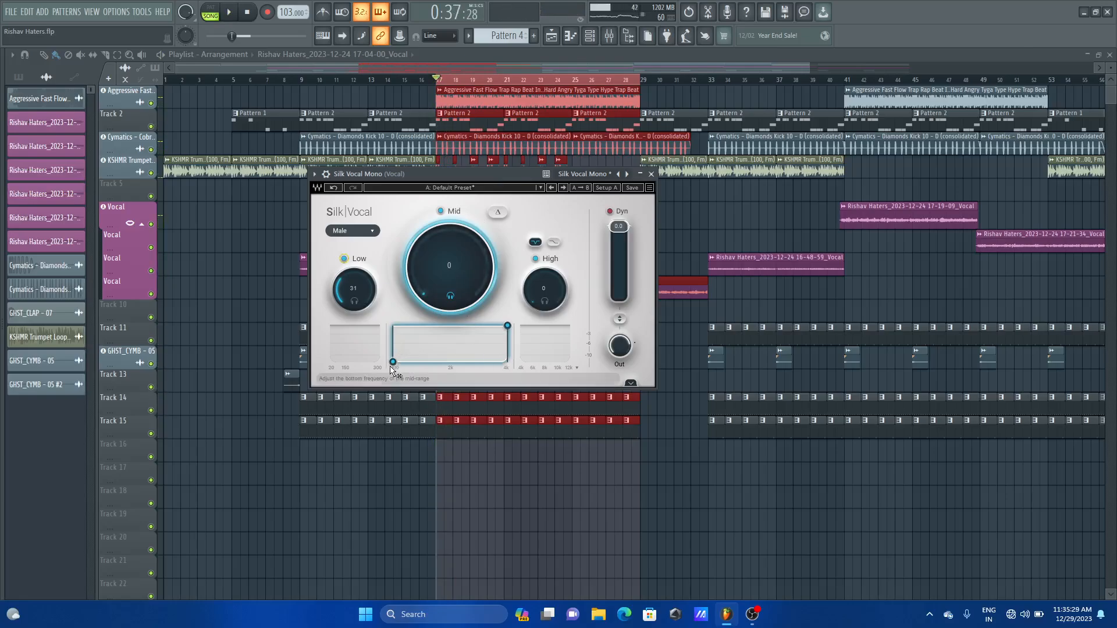
Audition the Mid band with its upper frequency limit pulled far down, and raise the limit to 3668 Hz
{"action": "left_click_drag", "start_coordinate": [508, 325], "coordinate": [397, 330]}
{"action": "key", "text": "space"}
{"action": "key", "text": "space"}
{"action": "left_click_drag", "start_coordinate": [402, 326], "coordinate": [498, 326]}
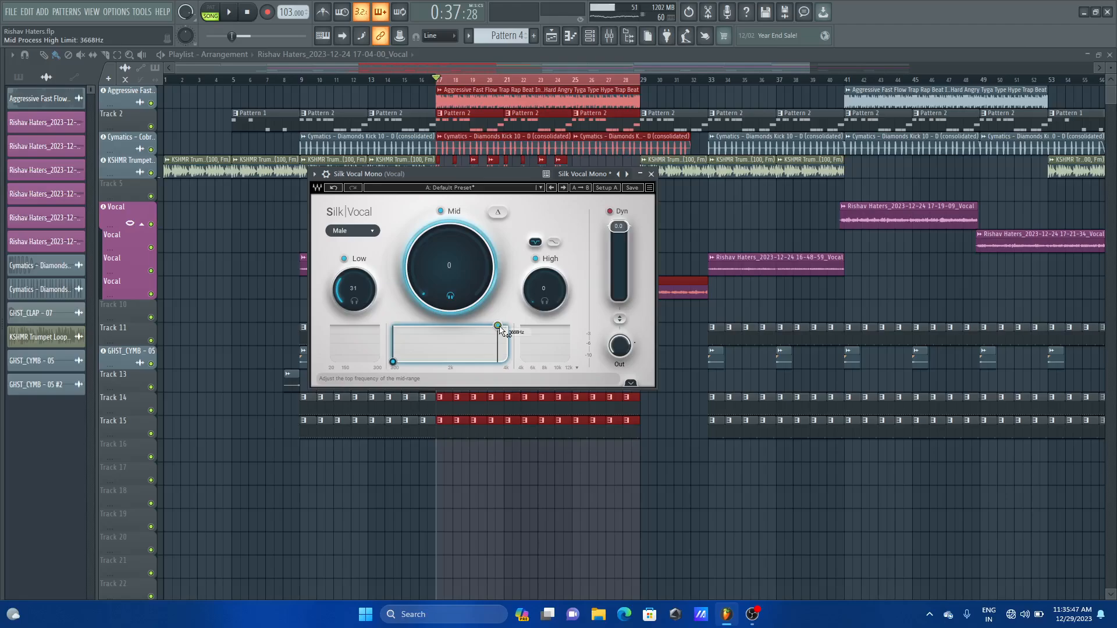
Narrow the Mid band's upper frequency limit to 1606 Hz while auditioning the section
{"action": "key", "text": "space"}
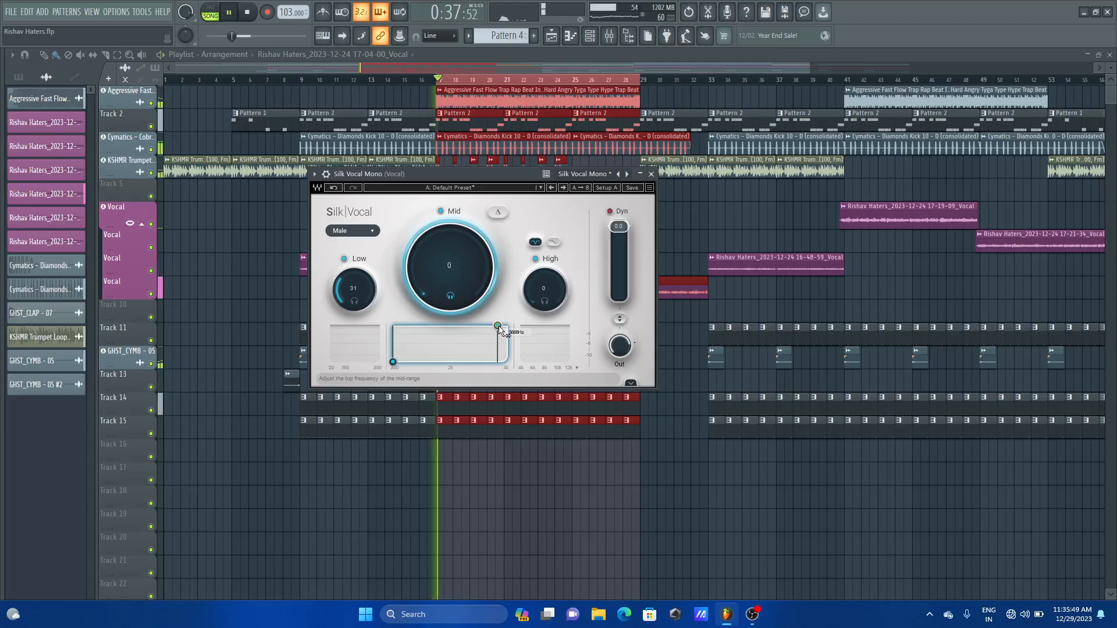
{"action": "double_click", "coordinate": [498, 324]}
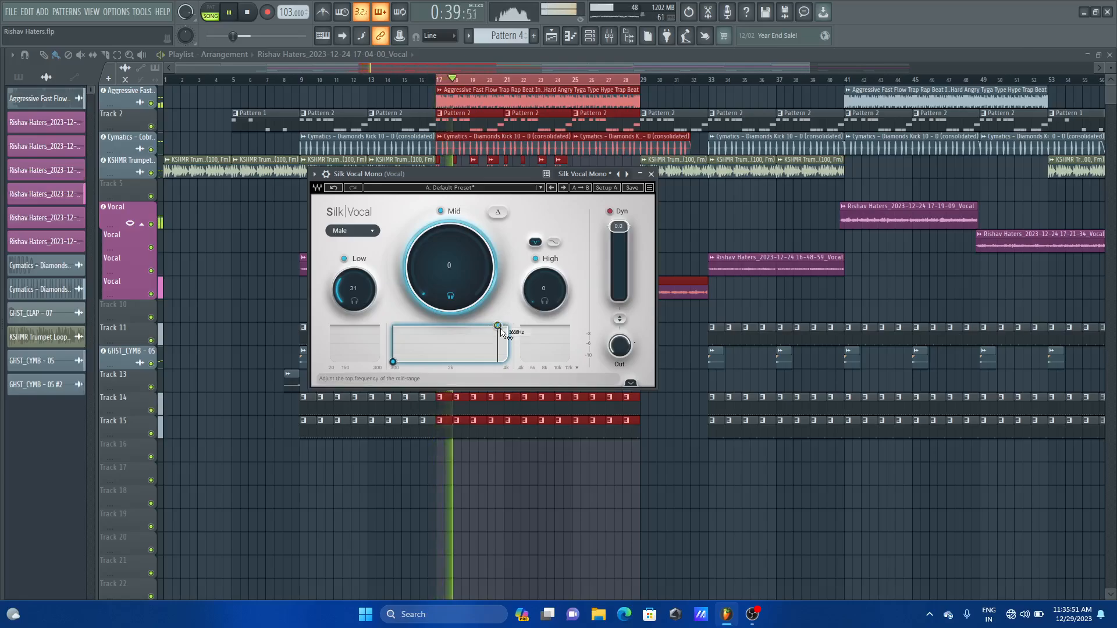
{"action": "left_click_drag", "start_coordinate": [498, 325], "coordinate": [441, 325]}
{"action": "key", "text": "space"}
{"action": "key", "text": "space"}
{"action": "key", "text": "space"}
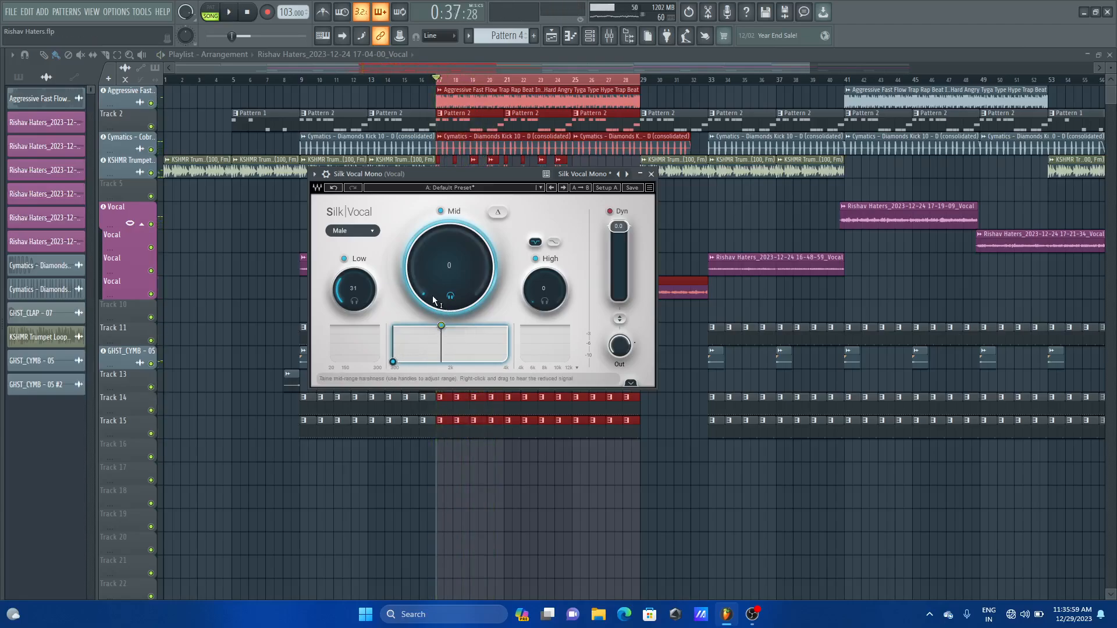
{"action": "left_click_drag", "start_coordinate": [441, 326], "coordinate": [437, 326]}
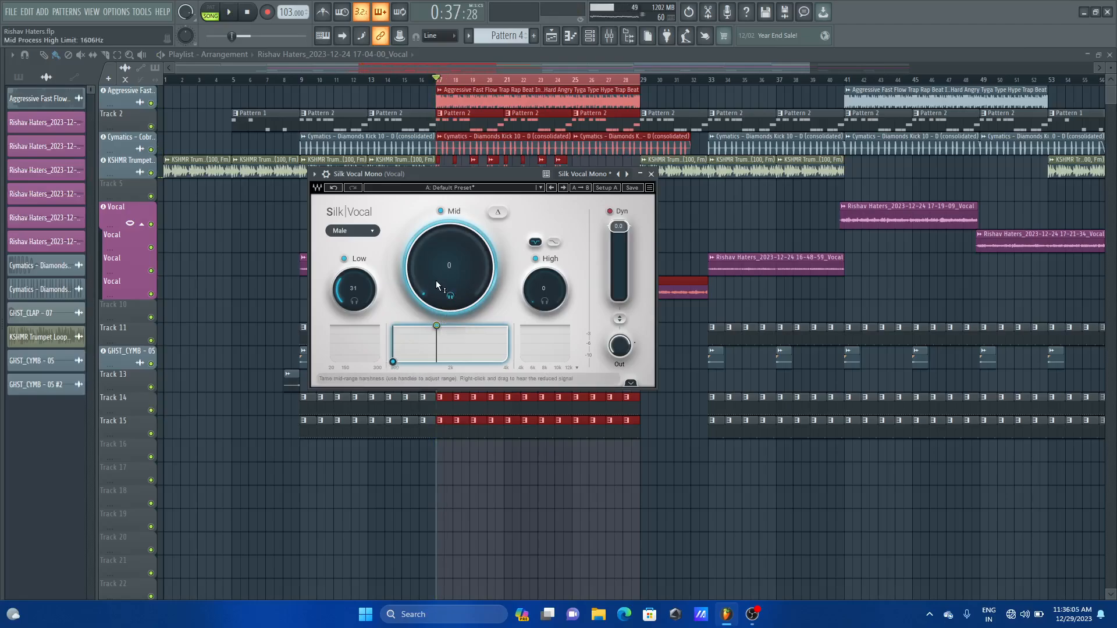
Raise the Mid amount in Silk Vocal to 4
{"action": "mouse_move", "coordinate": [437, 329]}
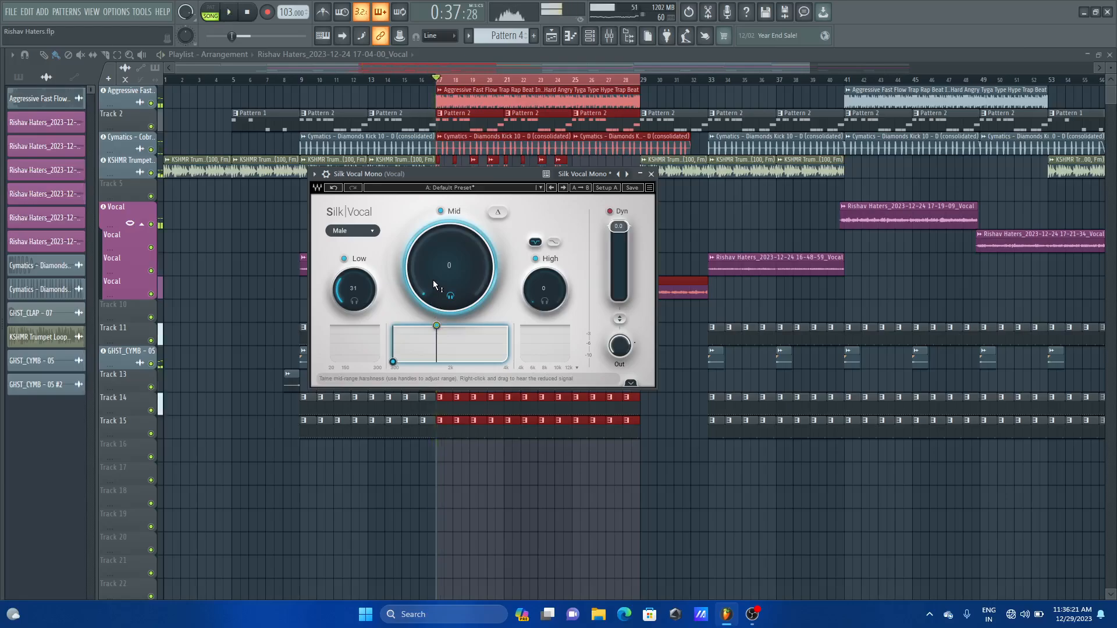
{"action": "mouse_move", "coordinate": [433, 280]}
{"action": "left_mouse_down"}
{"action": "mouse_move", "coordinate": [433, 269]}
{"action": "mouse_move", "coordinate": [441, 275]}
{"action": "left_mouse_up"}
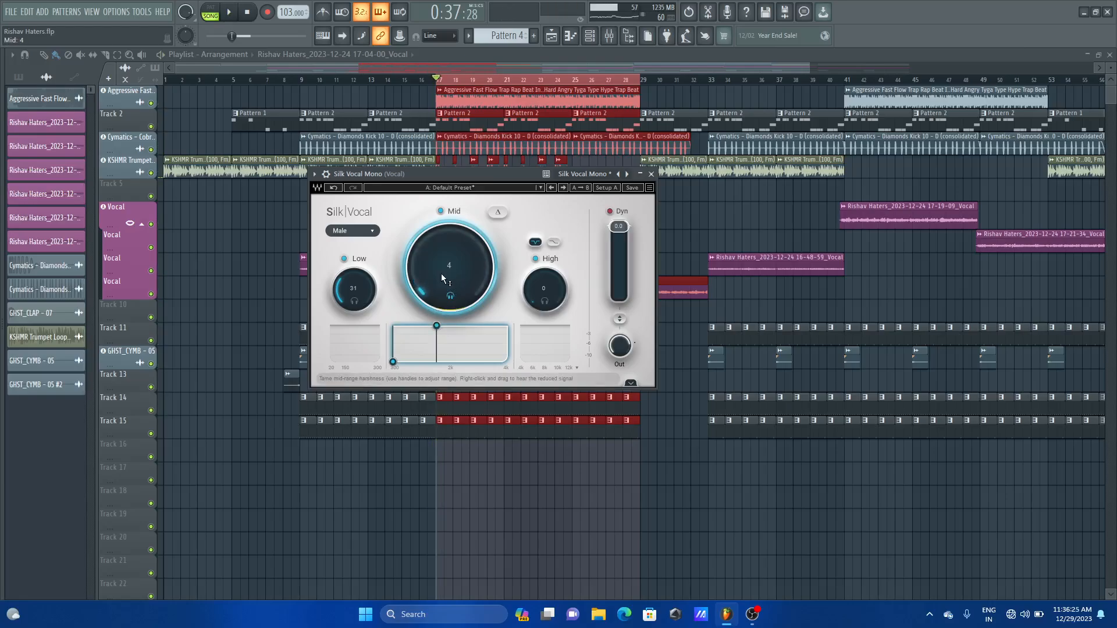
Play the selected section while raising Silk Vocal's Mid amount to 76, stop playback and lower the amount to 8
{"action": "key", "text": "space"}
{"action": "scroll", "coordinate": [441, 274], "scroll_direction": "up", "scroll_amount": 10}
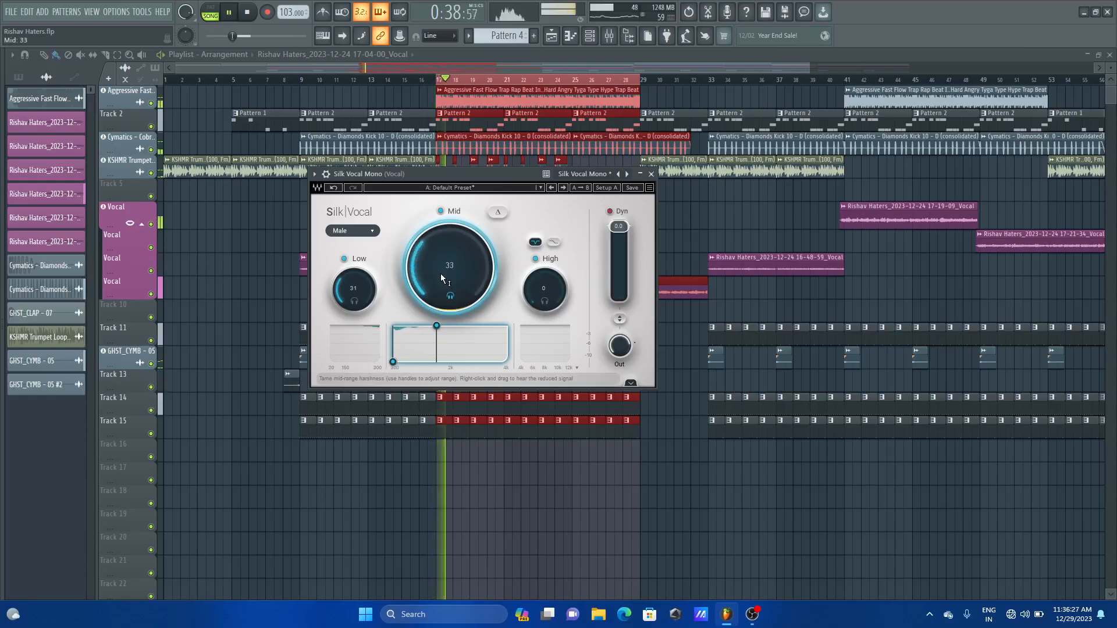
{"action": "scroll", "coordinate": [441, 274], "scroll_direction": "up", "scroll_amount": 15}
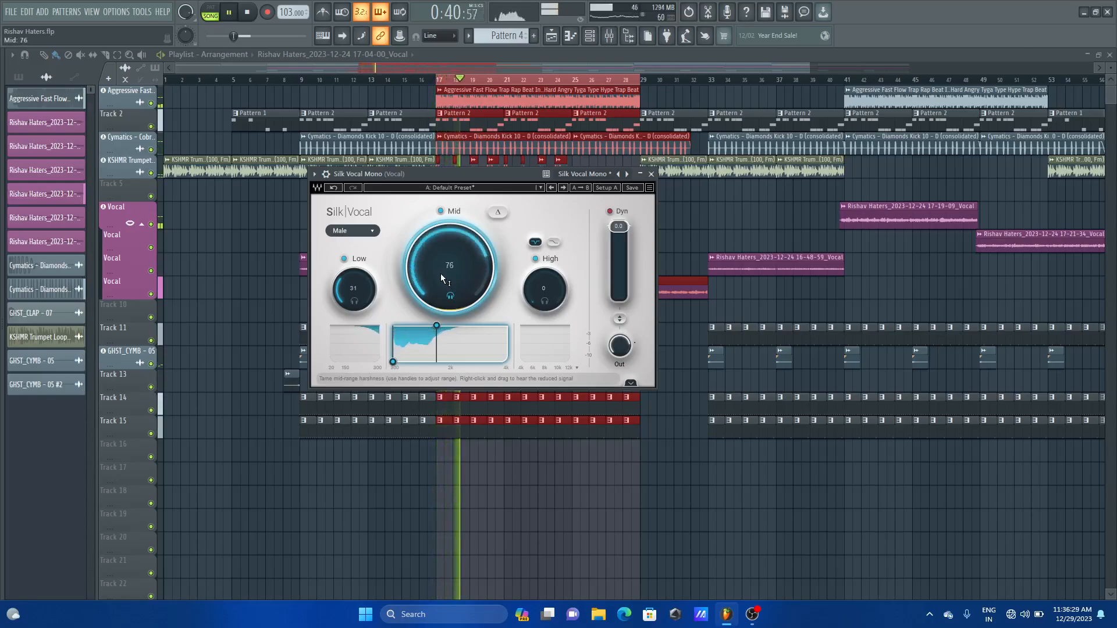
{"action": "scroll", "coordinate": [441, 274], "scroll_direction": "down", "scroll_amount": 6}
{"action": "key", "text": "space"}
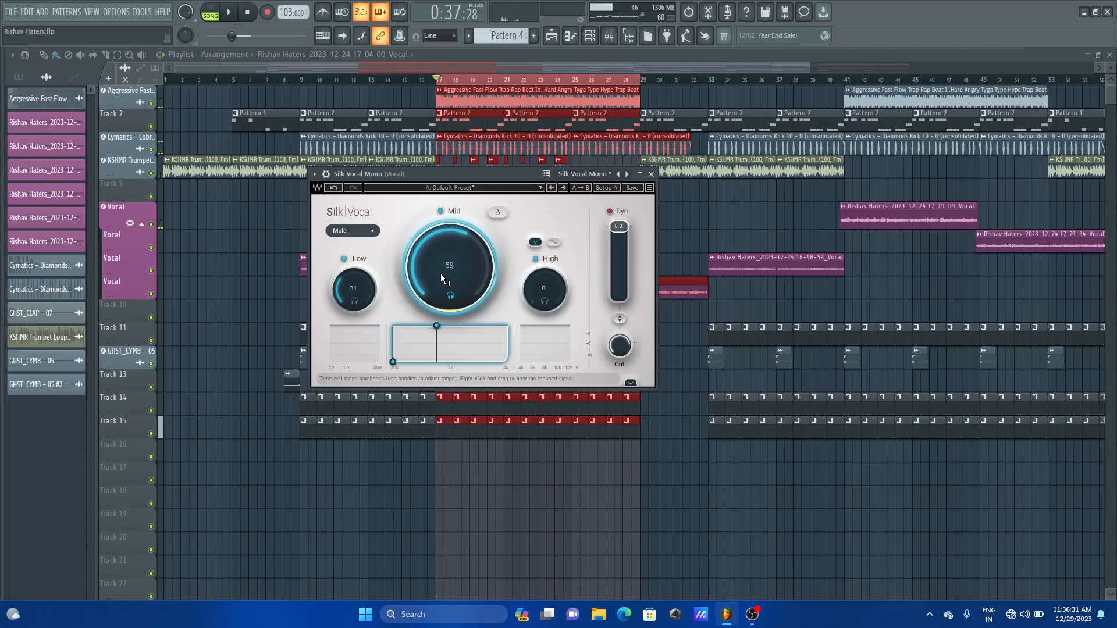
{"action": "scroll", "coordinate": [441, 273], "scroll_direction": "down", "scroll_amount": 3}
{"action": "scroll", "coordinate": [441, 274], "scroll_direction": "down", "scroll_amount": 15}
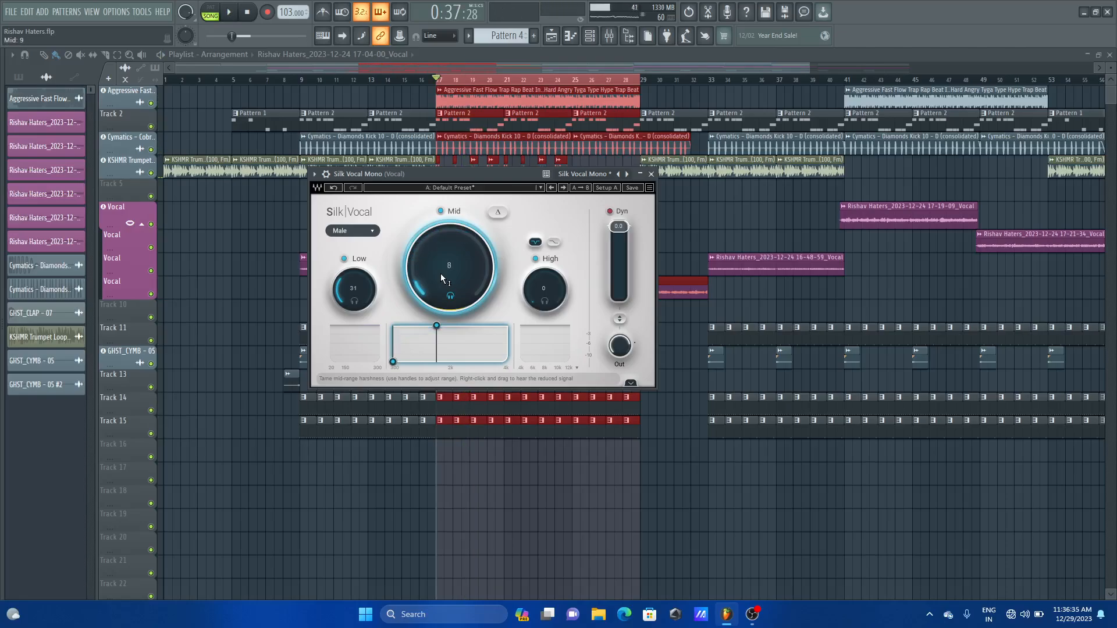
Audition the selected section with the Mid band soloed while gradually raising the Mid amount to 100
{"action": "scroll", "coordinate": [441, 274], "scroll_direction": "up", "scroll_amount": 2}
{"action": "key", "text": "space"}
{"action": "key", "text": "space"}
{"action": "scroll", "coordinate": [441, 273], "scroll_direction": "up", "scroll_amount": 4}
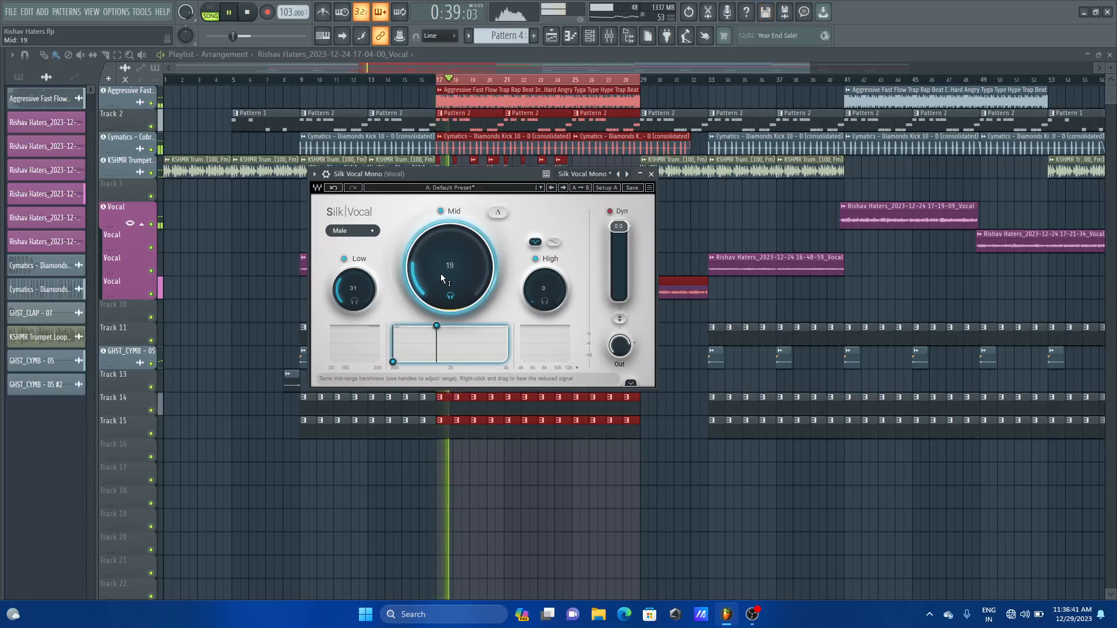
{"action": "scroll", "coordinate": [441, 273], "scroll_direction": "up", "scroll_amount": 5}
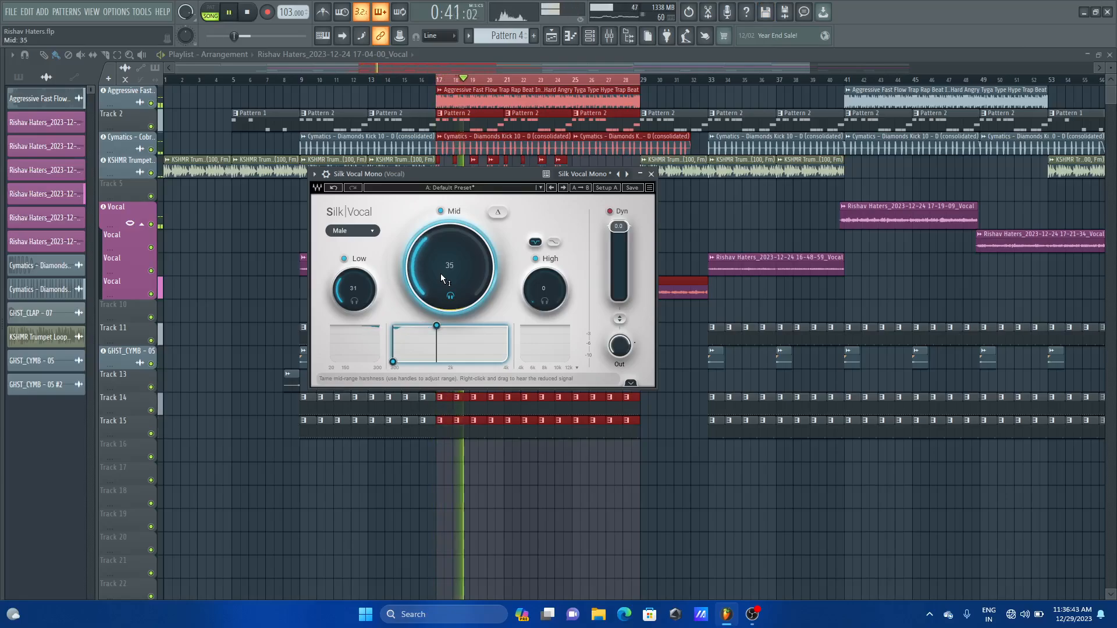
{"action": "scroll", "coordinate": [442, 273], "scroll_direction": "up", "scroll_amount": 2}
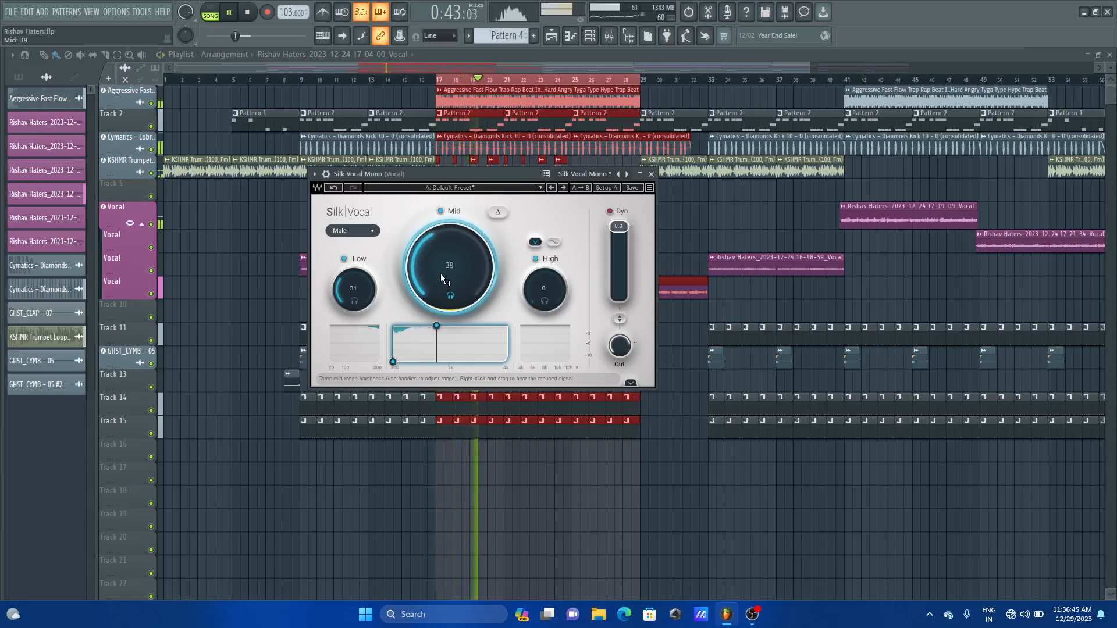
{"action": "scroll", "coordinate": [442, 273], "scroll_direction": "up", "scroll_amount": 3}
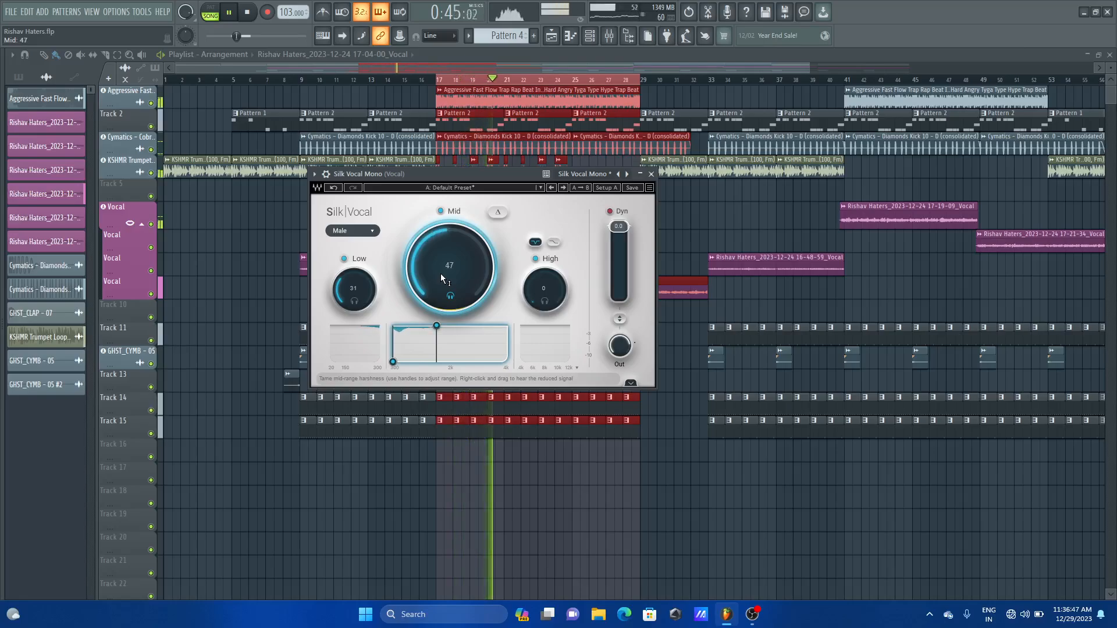
{"action": "scroll", "coordinate": [441, 274], "scroll_direction": "up", "scroll_amount": 12}
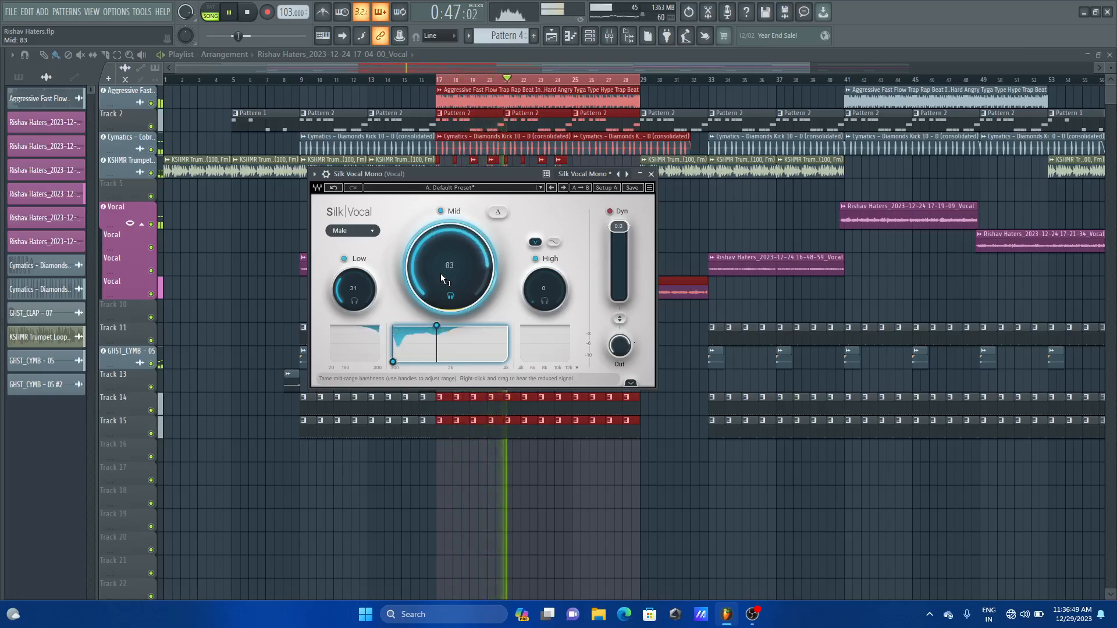
{"action": "scroll", "coordinate": [441, 273], "scroll_direction": "up", "scroll_amount": 6}
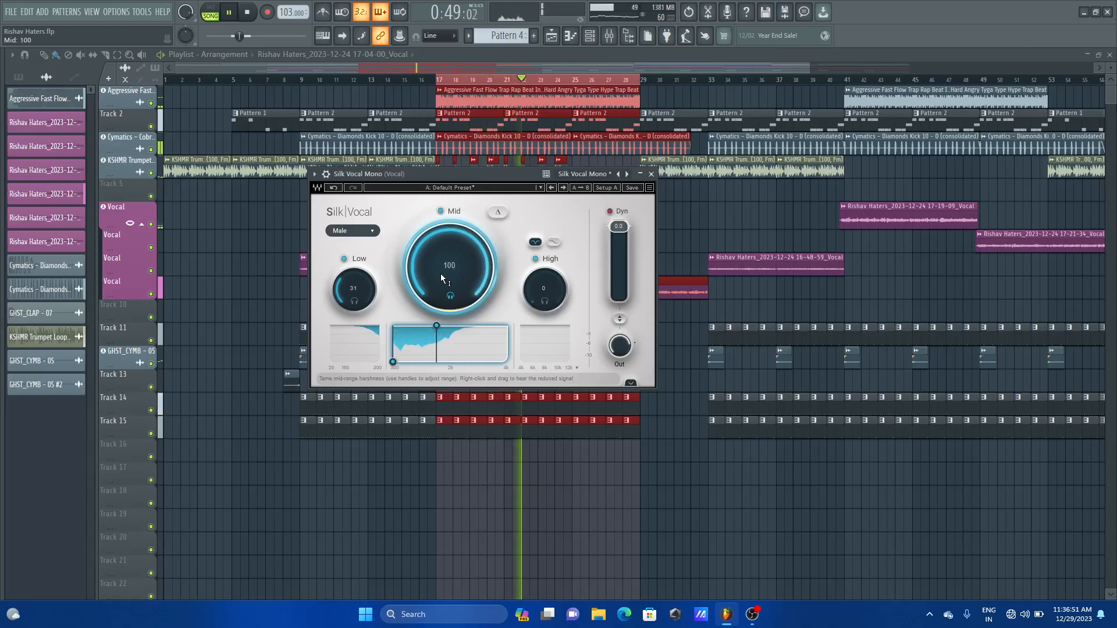
{"action": "key", "text": "space"}
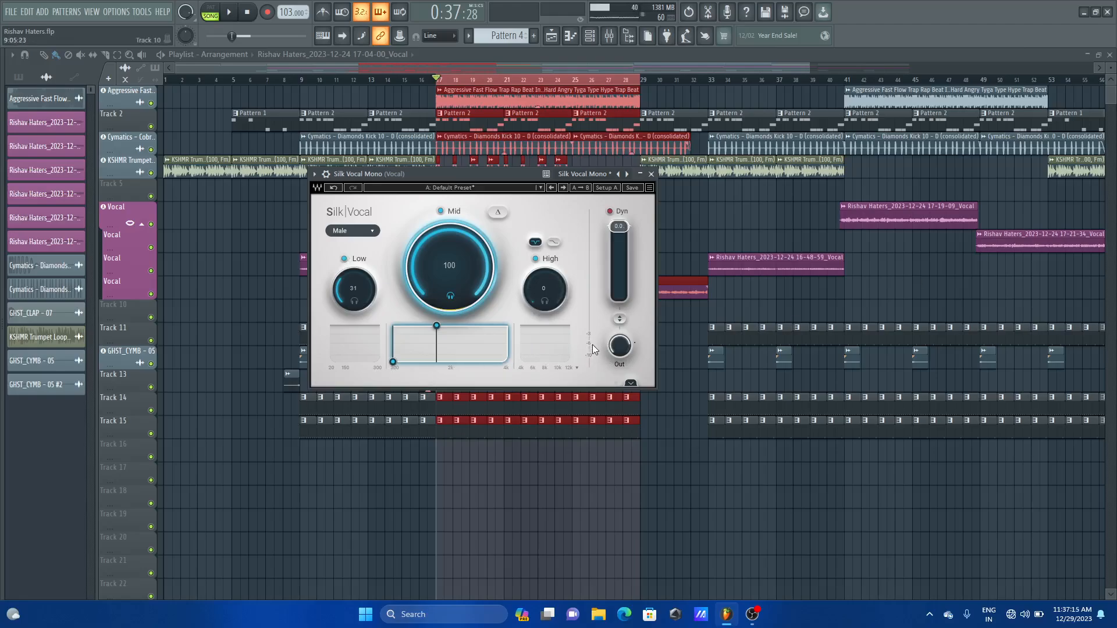
Replay the section with Mid at full amount and reduce the Mid amount to 65
{"action": "key", "text": "space"}
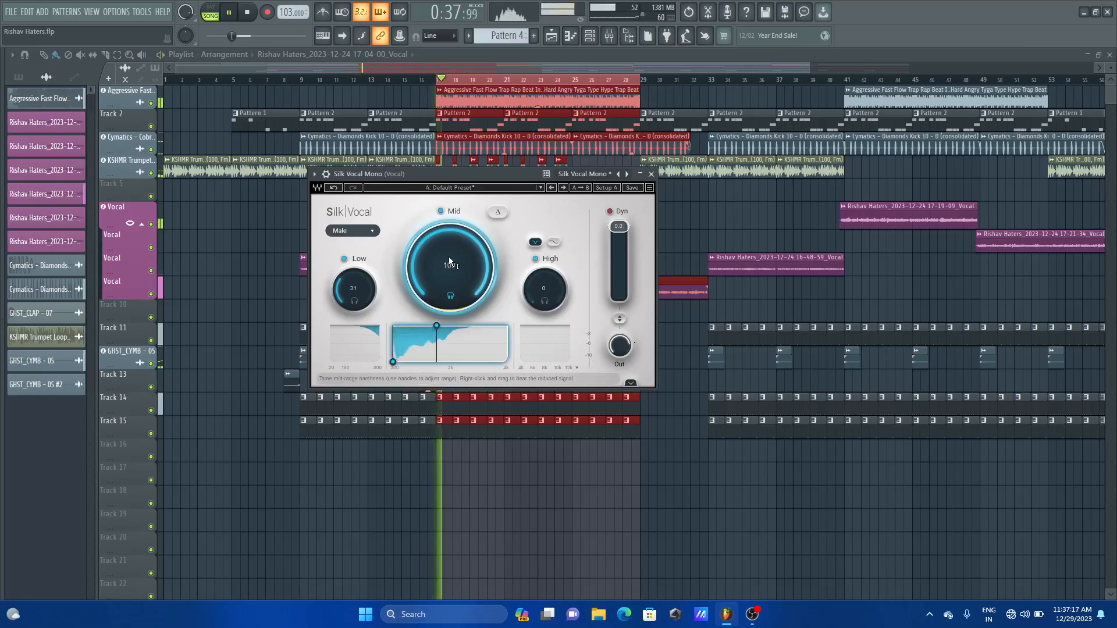
{"action": "left_click_drag", "start_coordinate": [448, 257], "coordinate": [449, 268]}
{"action": "key", "text": "space"}
{"action": "key", "text": "space"}
{"action": "key", "text": "space"}
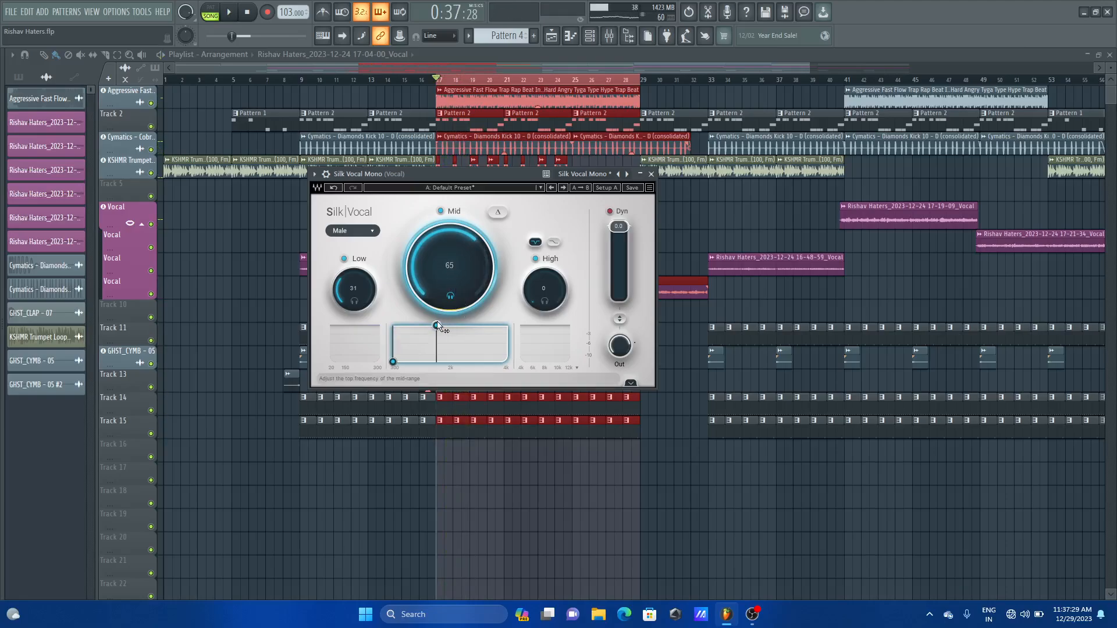
Extend the Mid band's upper frequency limit to 4000 Hz and audition the section, switching the Mid solo off during playback
{"action": "left_click_drag", "start_coordinate": [436, 325], "coordinate": [508, 326]}
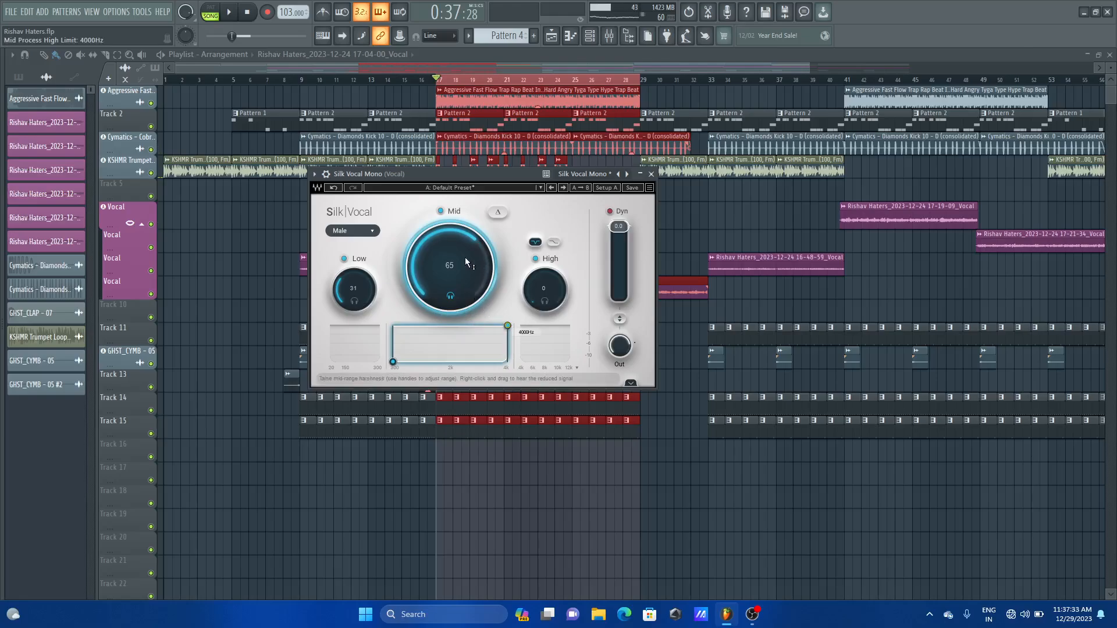
{"action": "key", "text": "space"}
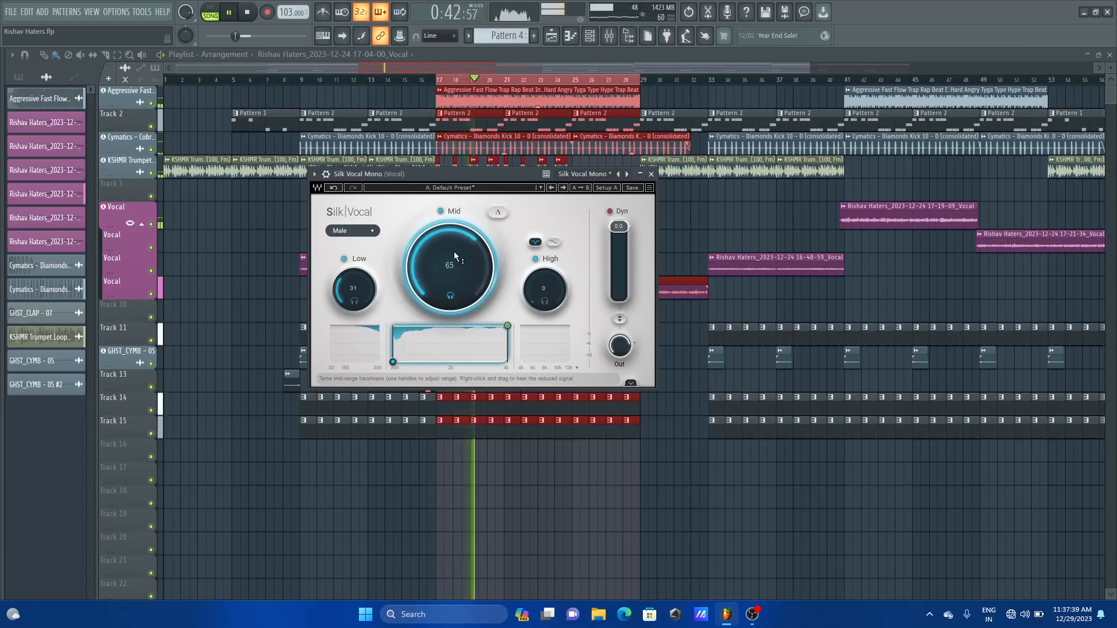
{"action": "left_click", "coordinate": [450, 296]}
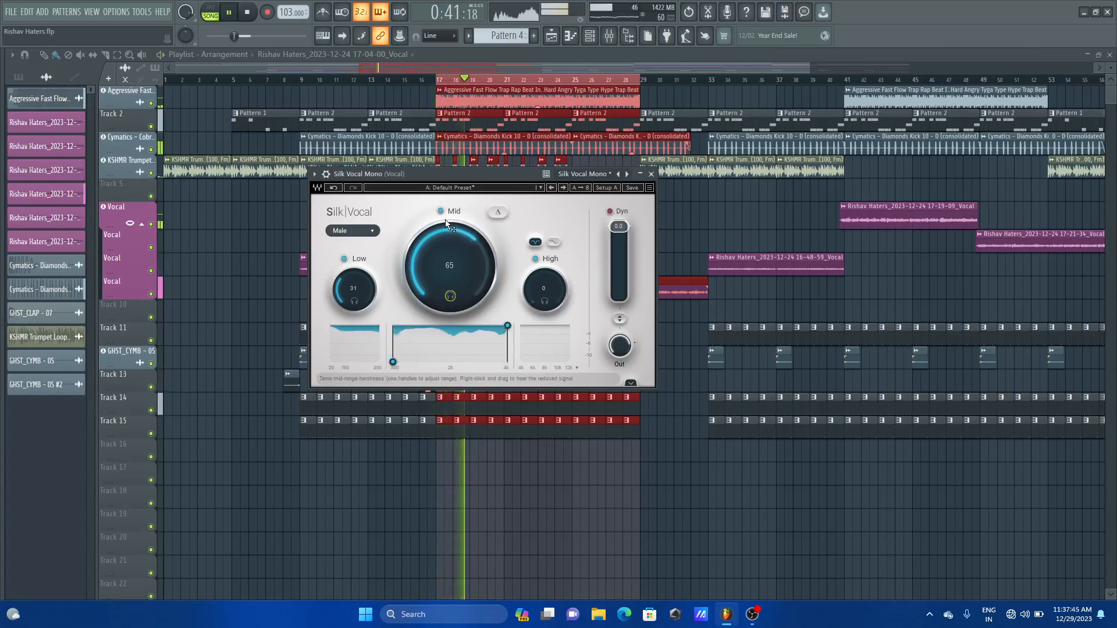
{"action": "key", "text": "space"}
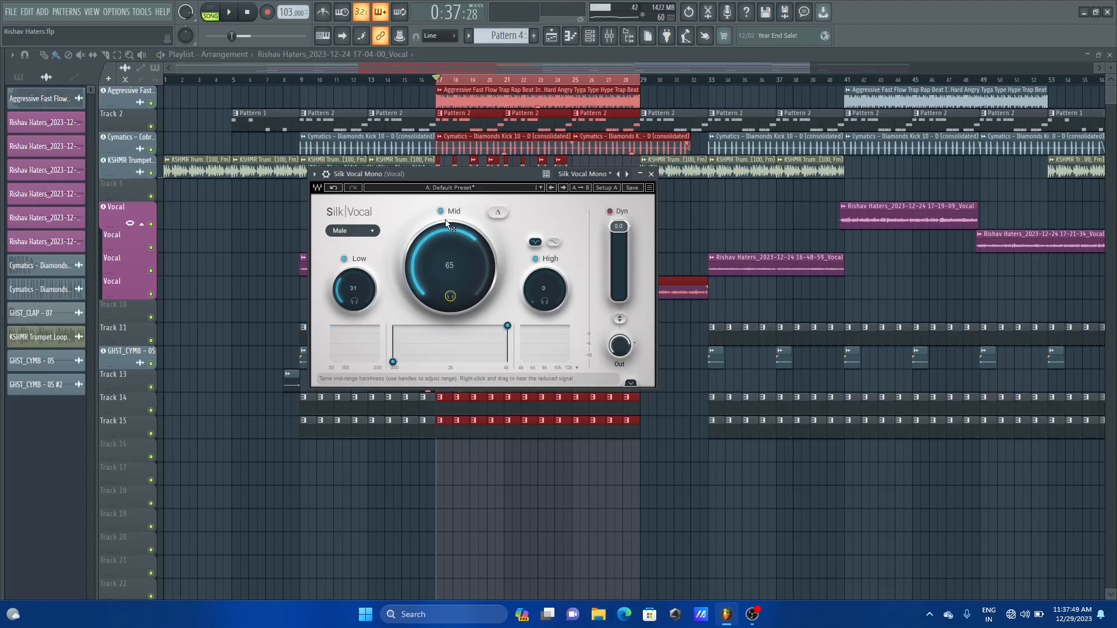
Audition the unsoloed section while lowering the Mid amount, and set Mid to 45
{"action": "left_click_drag", "start_coordinate": [487, 295], "coordinate": [487, 308]}
{"action": "key", "text": "space"}
{"action": "mouse_move", "coordinate": [446, 247]}
{"action": "left_mouse_down"}
{"action": "mouse_move", "coordinate": [446, 317]}
{"action": "mouse_move", "coordinate": [452, 243]}
{"action": "left_mouse_up"}
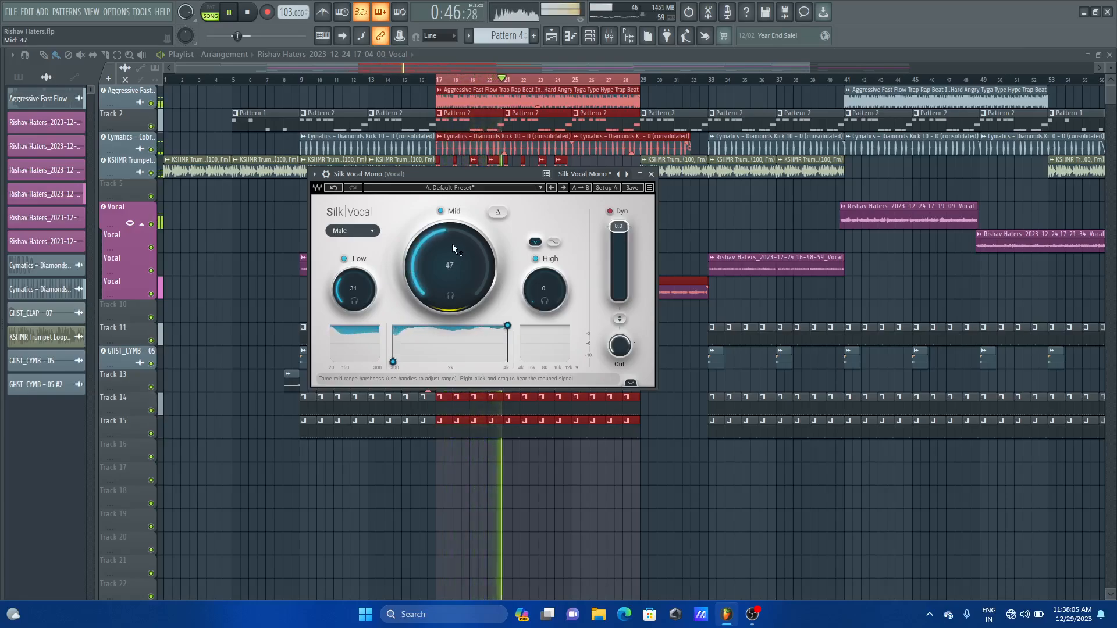
{"action": "key", "text": "space"}
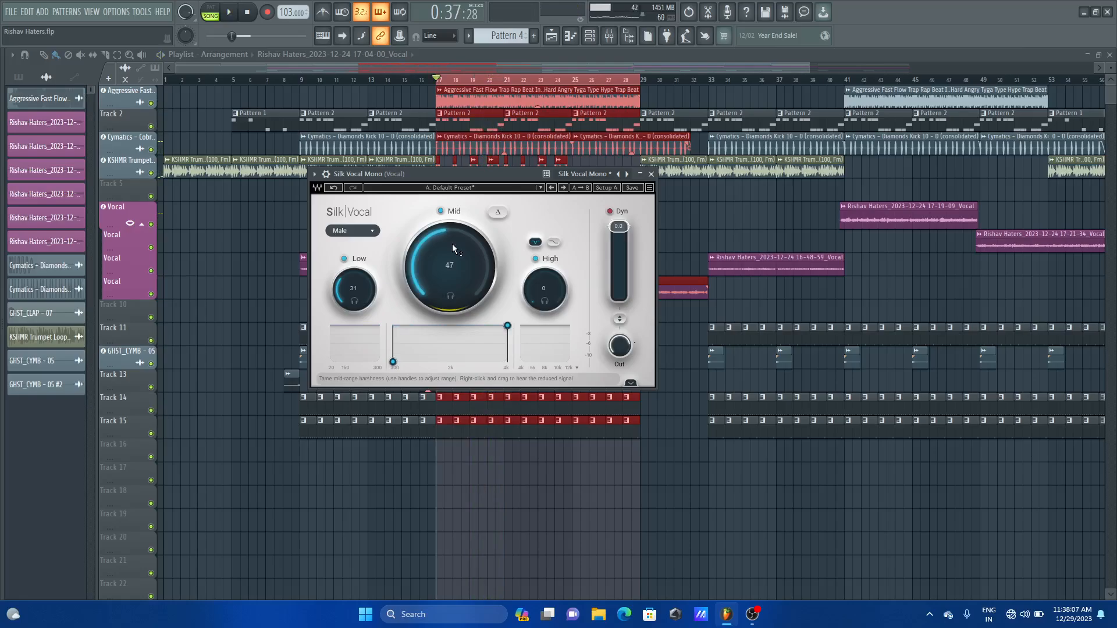
{"action": "left_click_drag", "start_coordinate": [446, 245], "coordinate": [445, 247]}
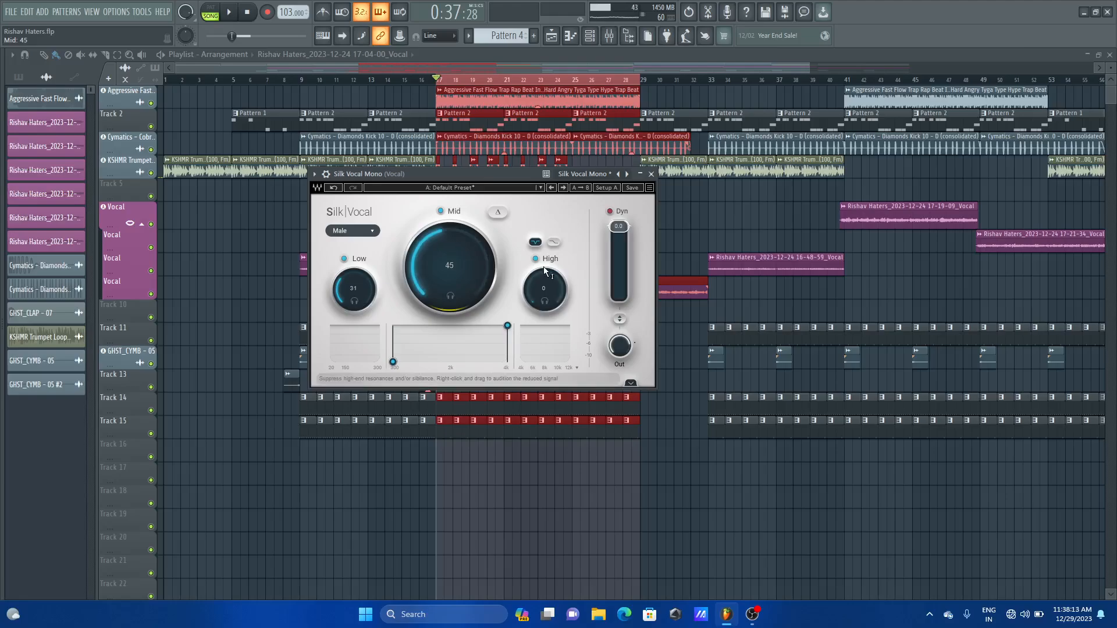
Solo the High band and raise its amount to 100 while playing the selected section
{"action": "left_click", "coordinate": [545, 299]}
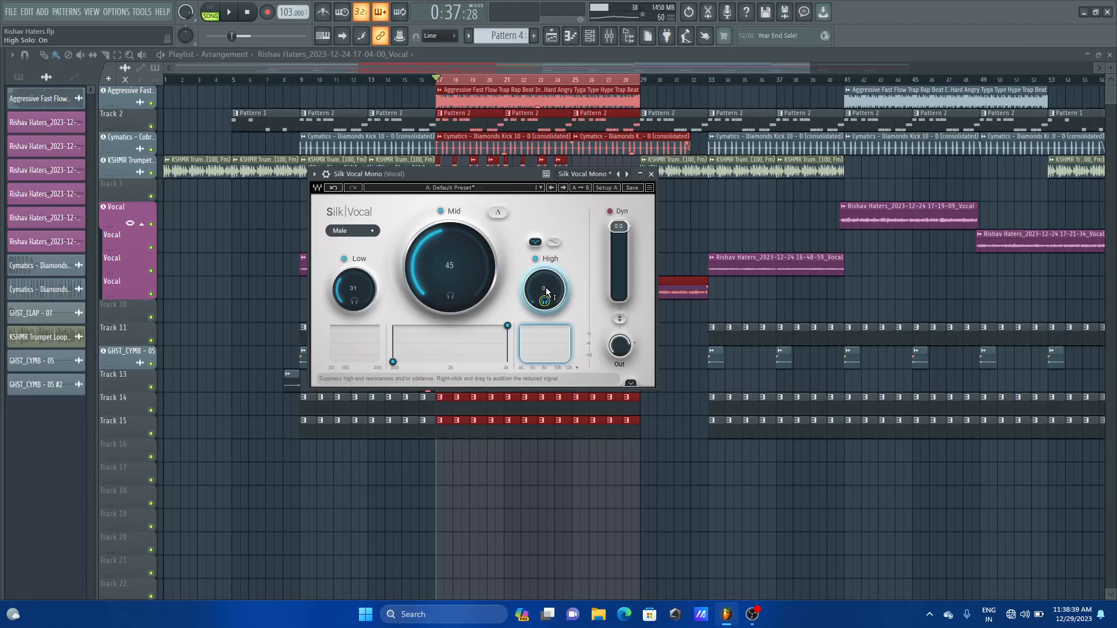
{"action": "key", "text": "space"}
{"action": "left_click_drag", "start_coordinate": [545, 288], "coordinate": [546, 221]}
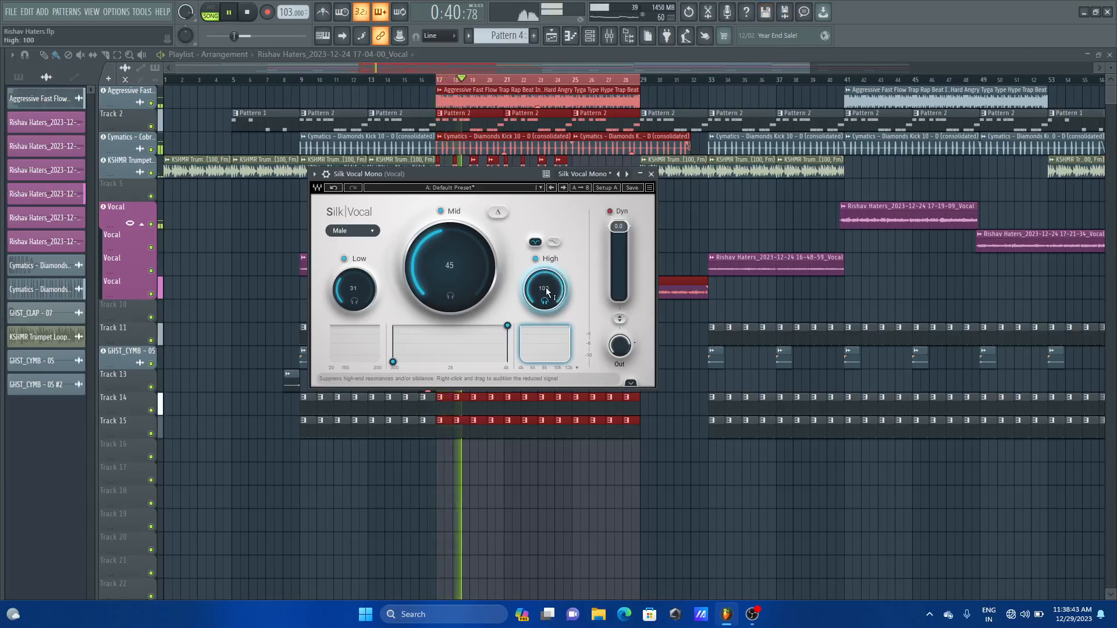
{"action": "key", "text": "space"}
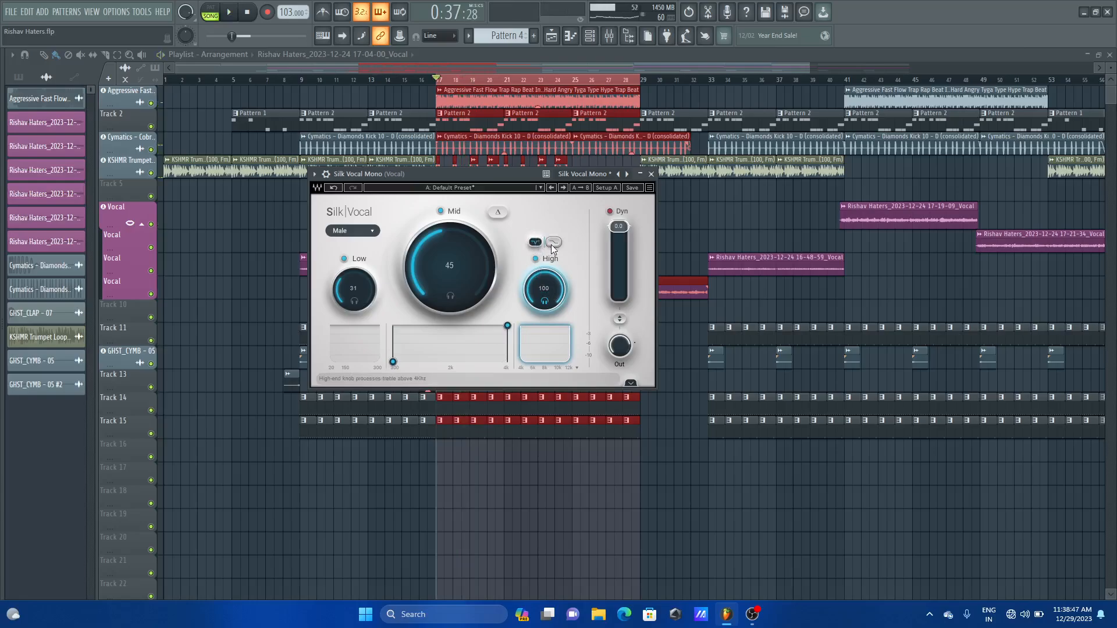
Turn the High band's DeEsser/Shelf process off and back on, and audition the section while varying High and returning it to 100
{"action": "left_click", "coordinate": [554, 244]}
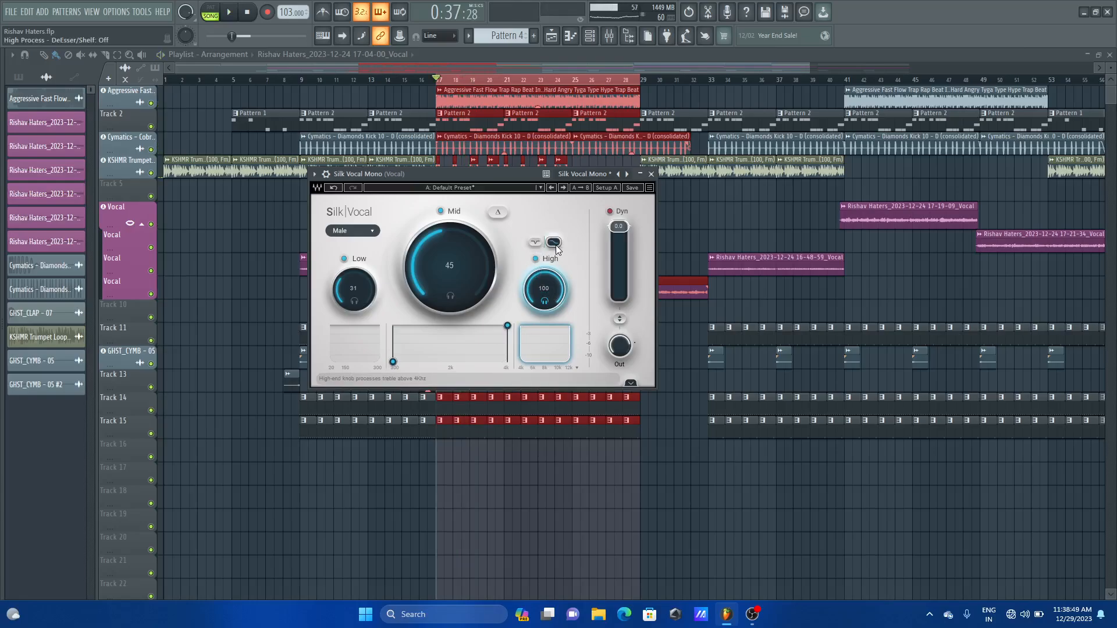
{"action": "left_click", "coordinate": [535, 242]}
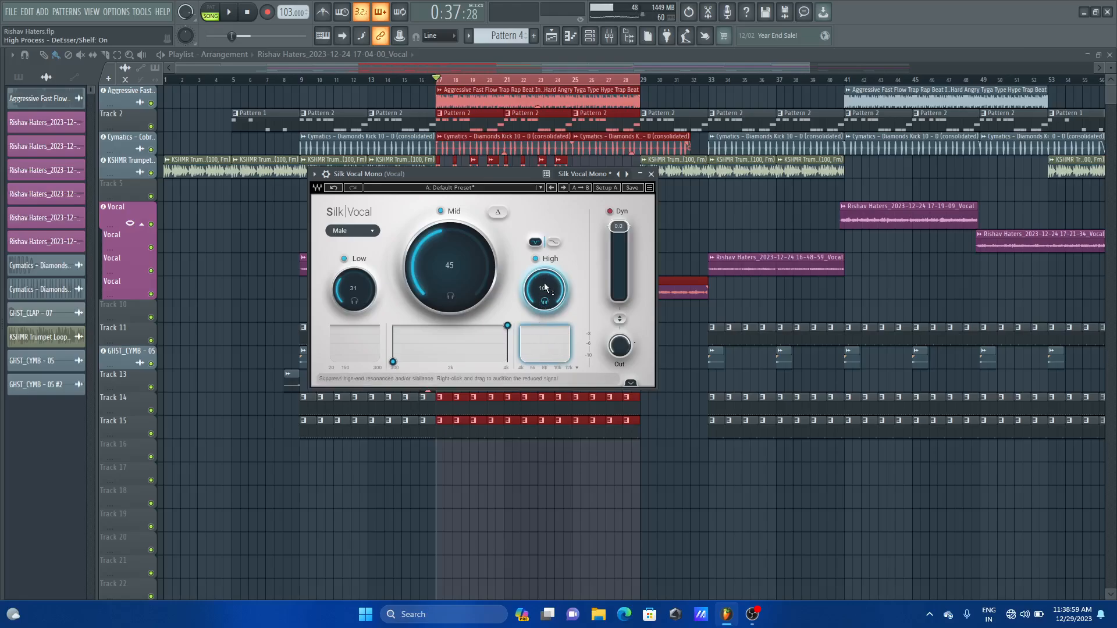
{"action": "key", "text": "space"}
{"action": "left_click_drag", "start_coordinate": [543, 283], "coordinate": [544, 314]}
{"action": "mouse_move", "coordinate": [544, 289]}
{"action": "left_mouse_down"}
{"action": "mouse_move", "coordinate": [544, 248]}
{"action": "mouse_move", "coordinate": [543, 283]}
{"action": "left_mouse_up"}
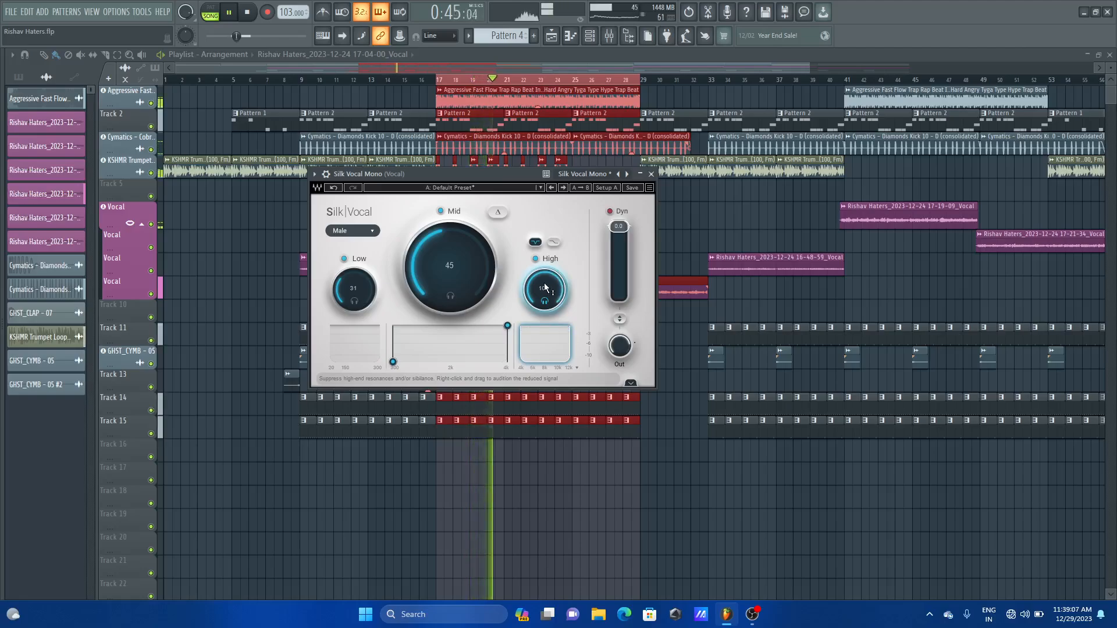
{"action": "key", "text": "space"}
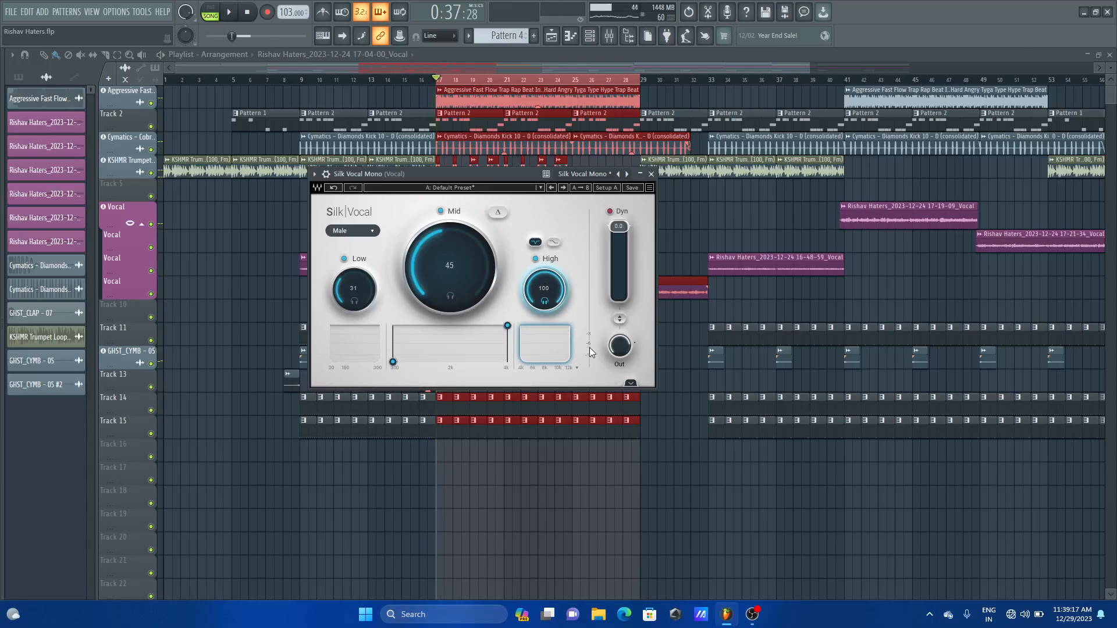
Lower the High amount to 52 while auditioning the section, and turn the High solo off
{"action": "key", "text": "space"}
{"action": "left_click_drag", "start_coordinate": [547, 288], "coordinate": [547, 315]}
{"action": "key", "text": "space"}
{"action": "left_click", "coordinate": [548, 300]}
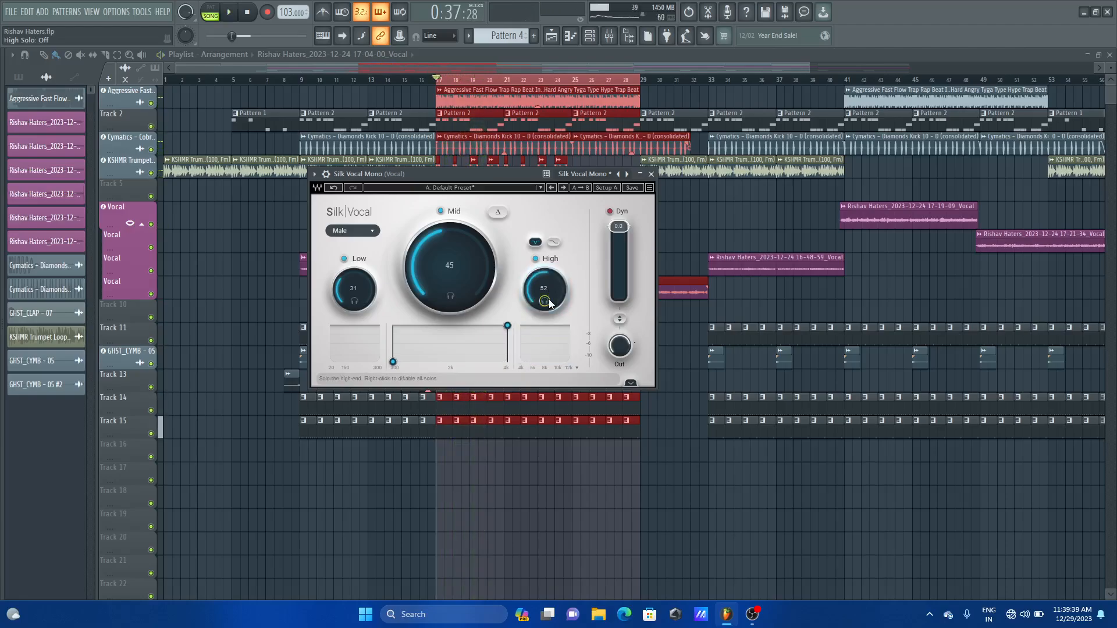
Play the section with no band soloed and reveal the plugin wrapper's on/off and mix level controls
{"action": "key", "text": "space"}
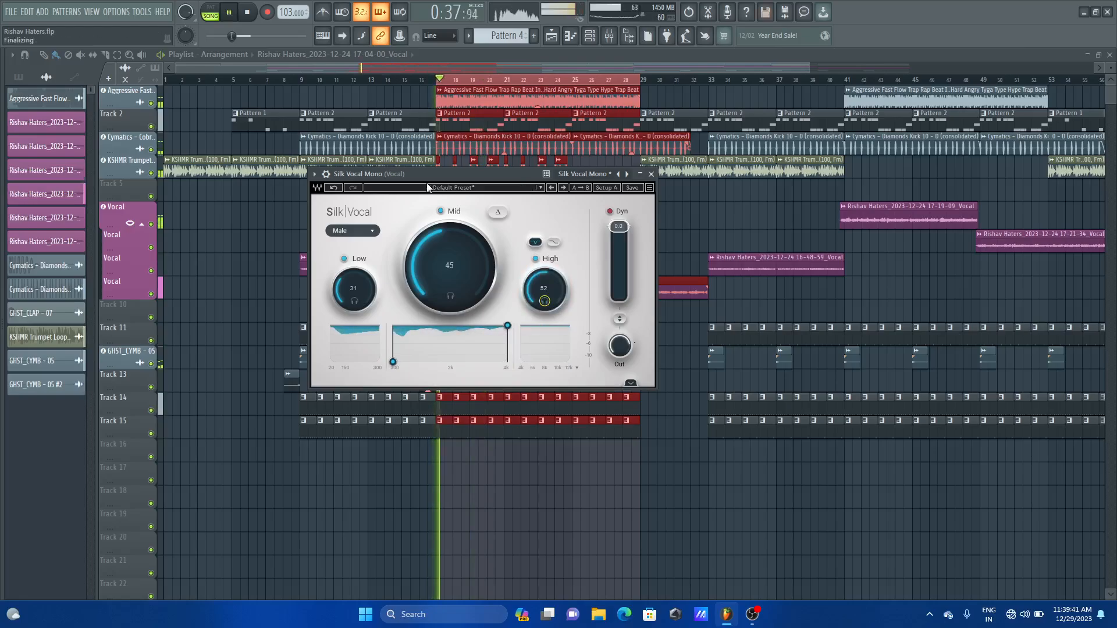
{"action": "left_click", "coordinate": [327, 175]}
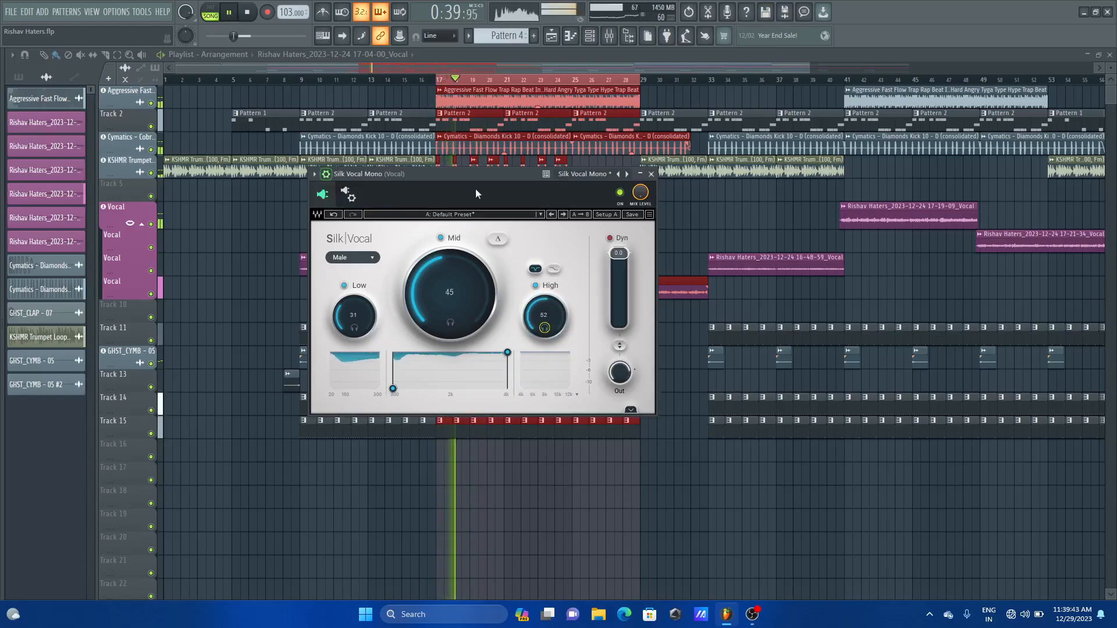
{"action": "key", "text": "space"}
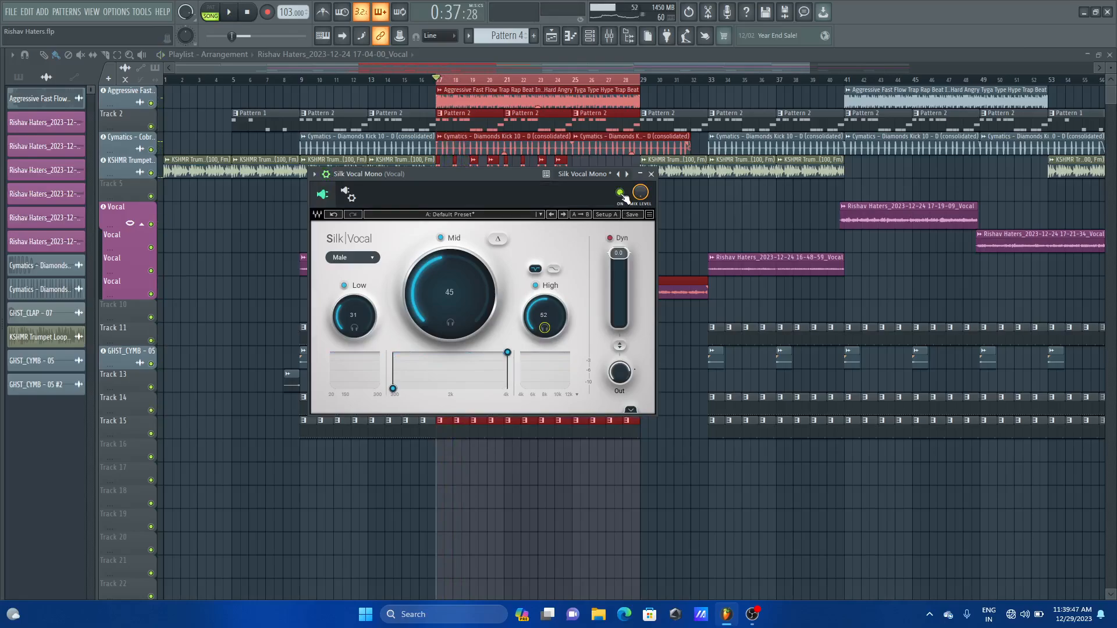
Compare the selected section with Silk Vocal bypassed and with it switched back on
{"action": "left_click", "coordinate": [621, 193]}
{"action": "key", "text": "space"}
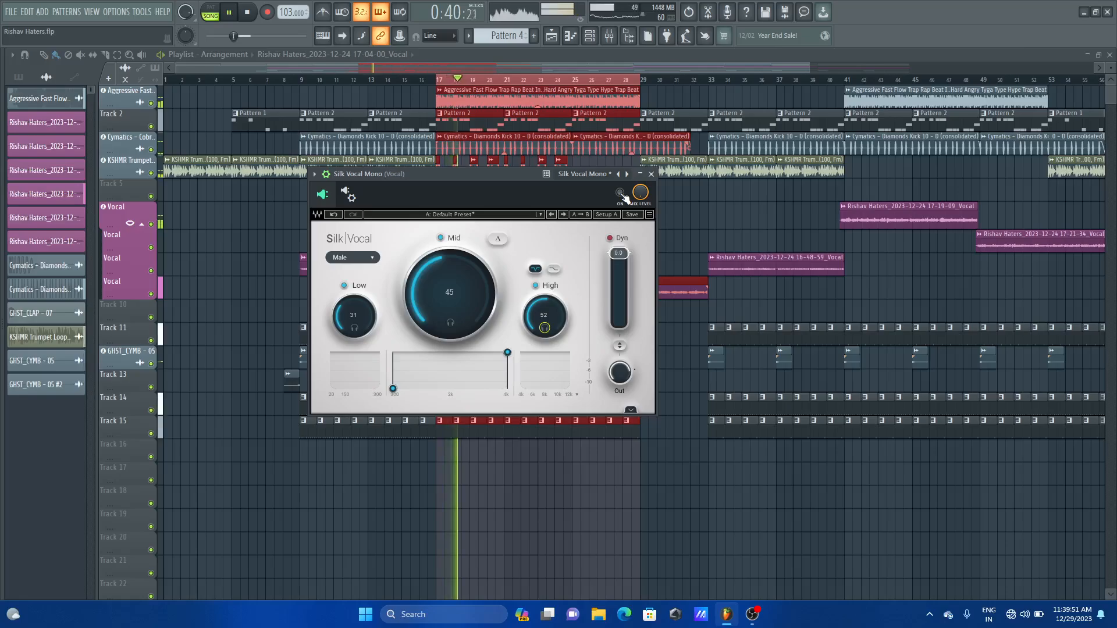
{"action": "key", "text": "space"}
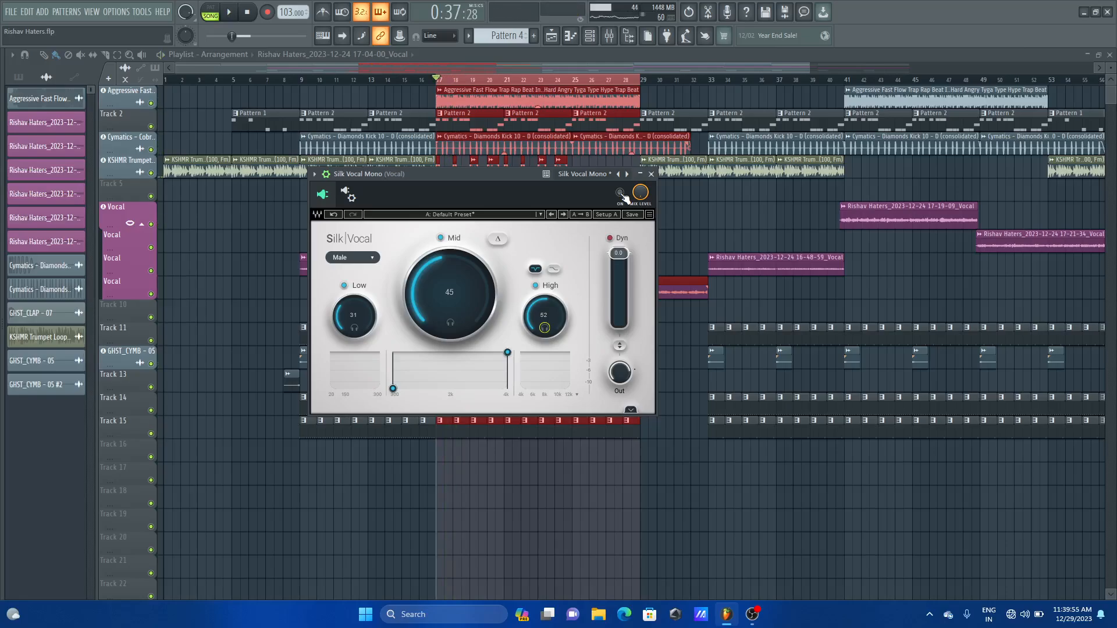
{"action": "left_click", "coordinate": [621, 192]}
{"action": "key", "text": "space"}
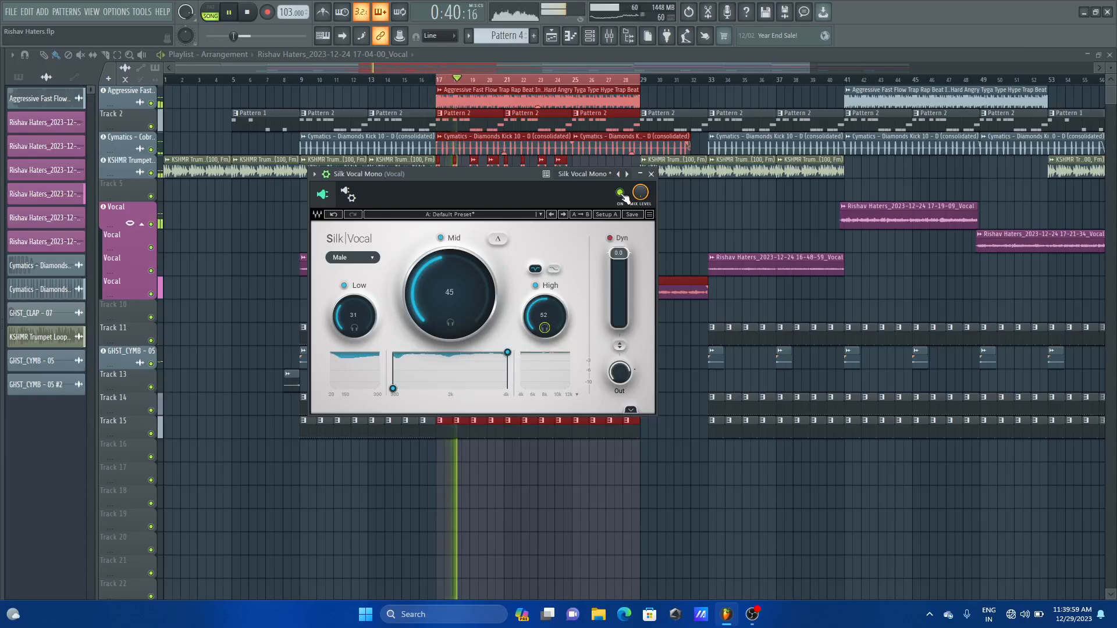
{"action": "key", "text": "space"}
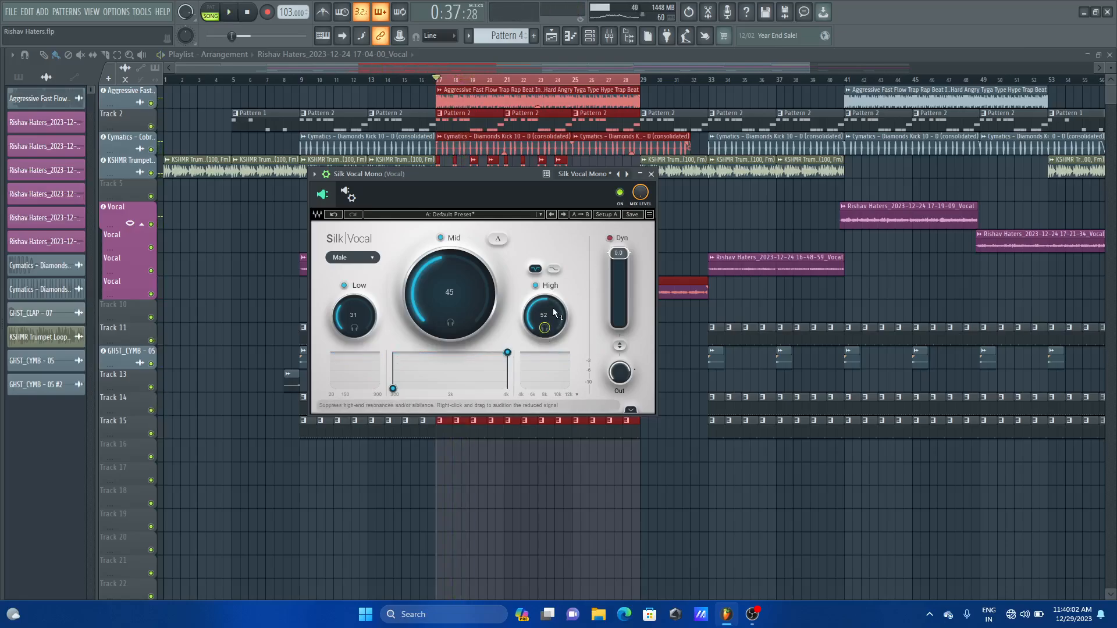
Raise the High amount to 66 and audition the selected section
{"action": "left_click_drag", "start_coordinate": [555, 313], "coordinate": [554, 308]}
{"action": "key", "text": "space"}
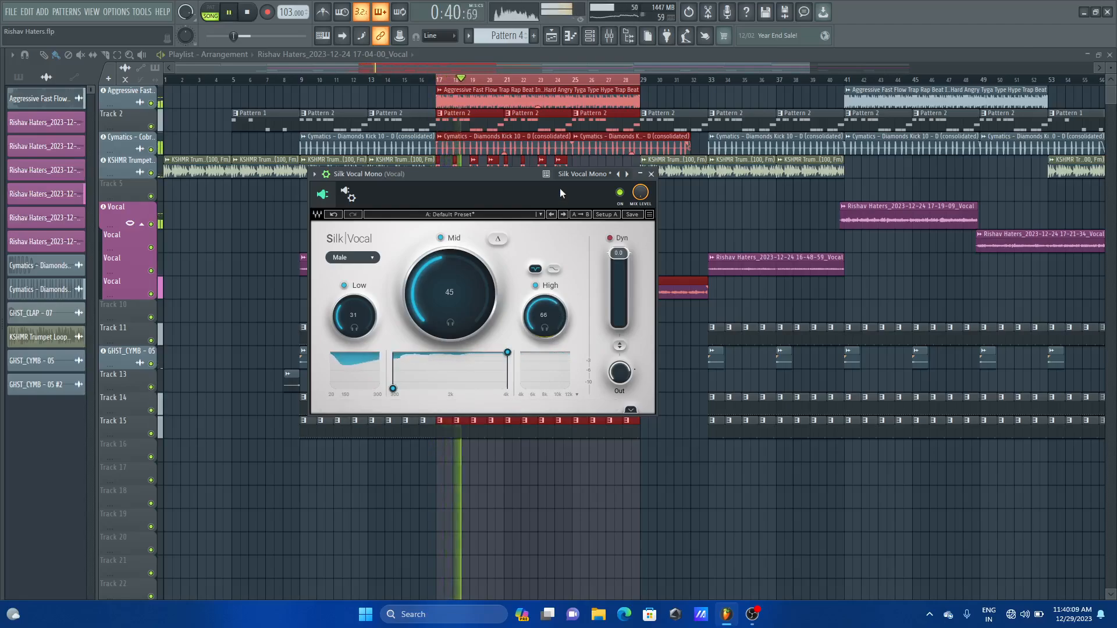
{"action": "key", "text": "space"}
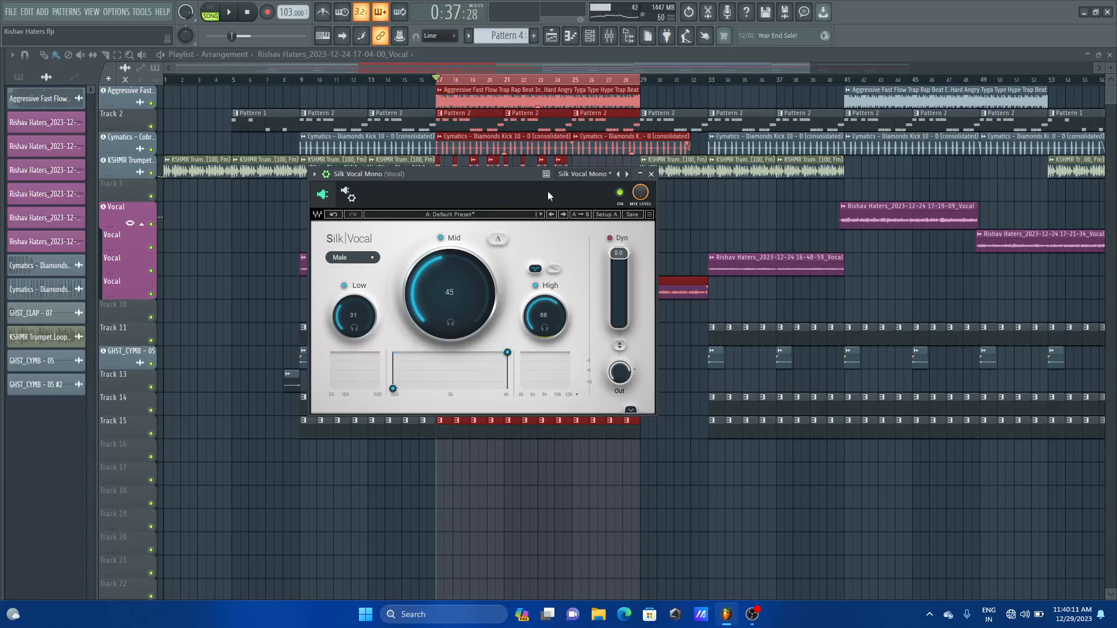
Hide the plugin wrapper controls, reveal Silk Vocal's advanced controls, and toggle the HPF off and back on
{"action": "left_click", "coordinate": [330, 174]}
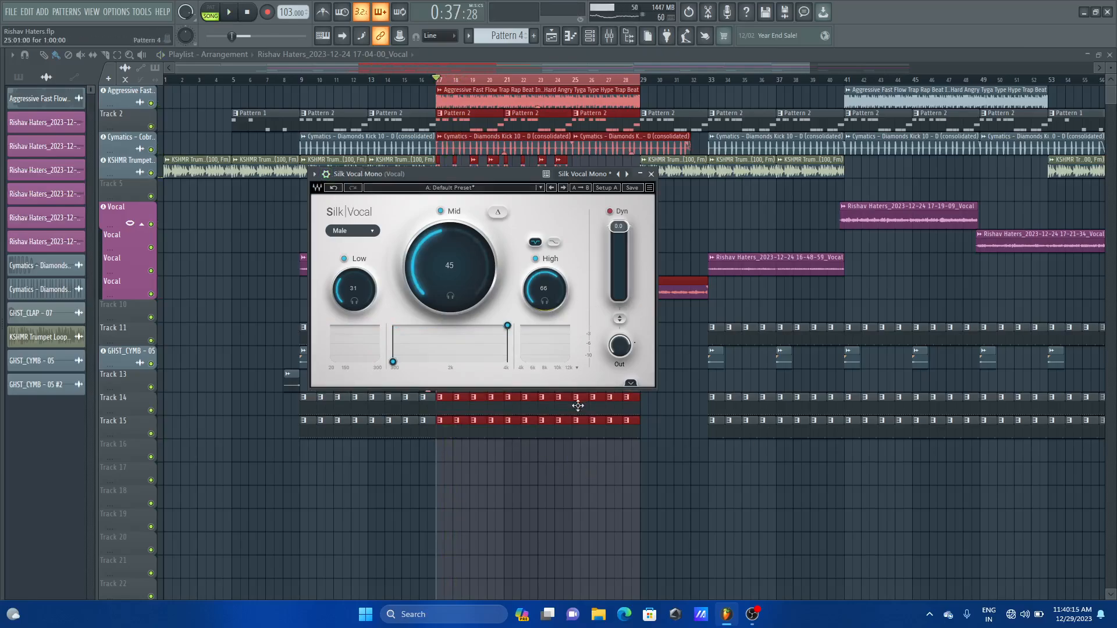
{"action": "left_click", "coordinate": [631, 386]}
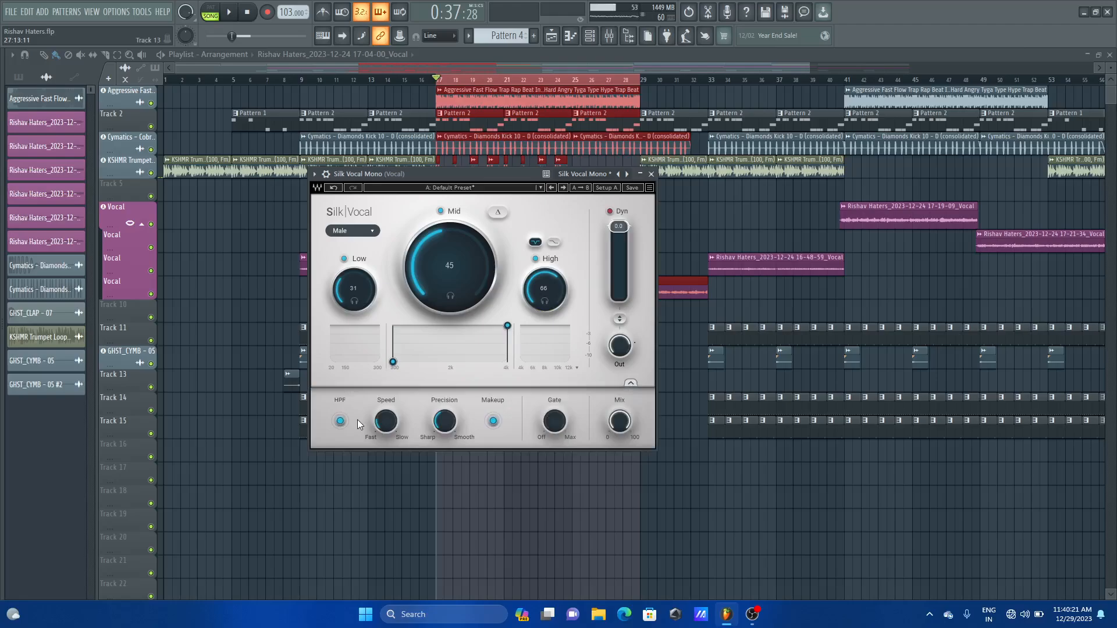
{"action": "left_click", "coordinate": [339, 421]}
{"action": "left_click", "coordinate": [340, 422]}
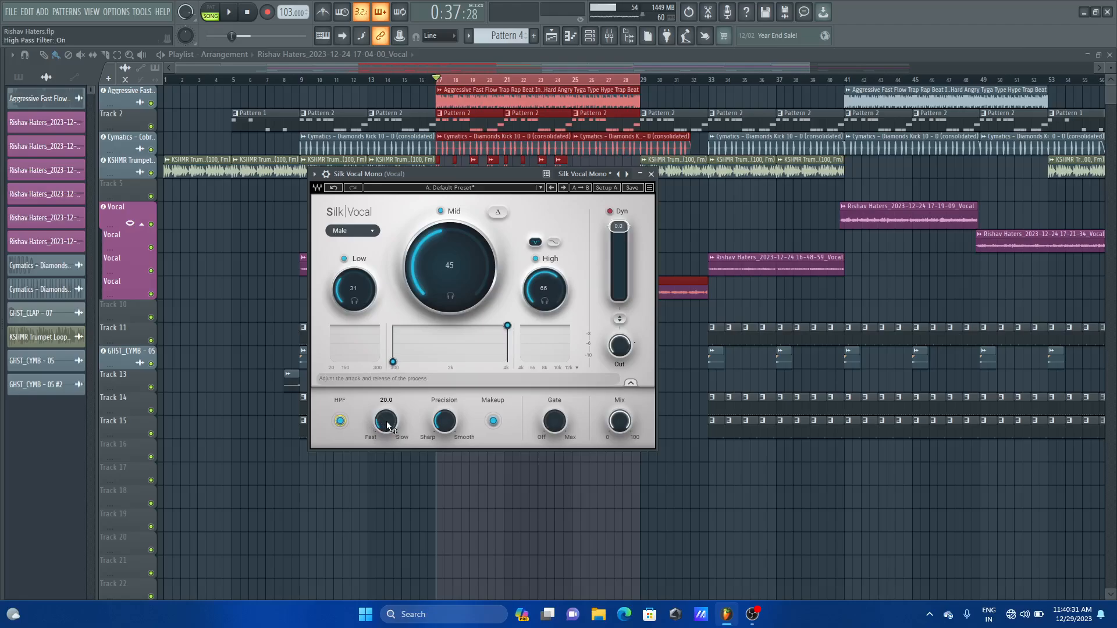
Set Speed to its fastest value, 0, and audition the selected section
{"action": "left_click_drag", "start_coordinate": [387, 423], "coordinate": [387, 410]}
{"action": "left_click_drag", "start_coordinate": [388, 420], "coordinate": [389, 442]}
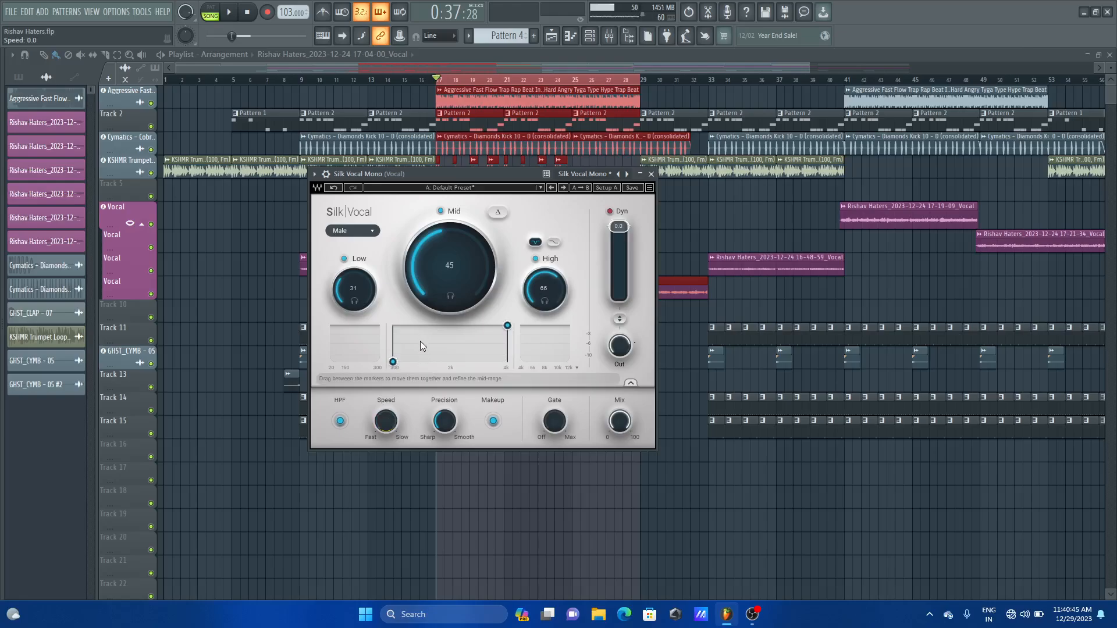
{"action": "key", "text": "space"}
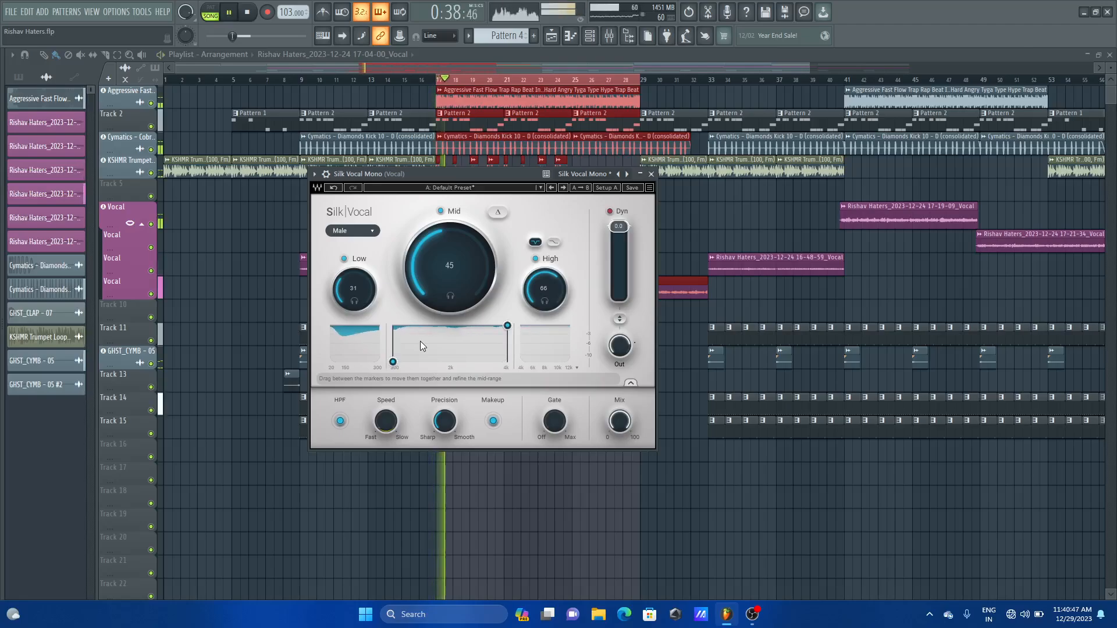
{"action": "key", "text": "space"}
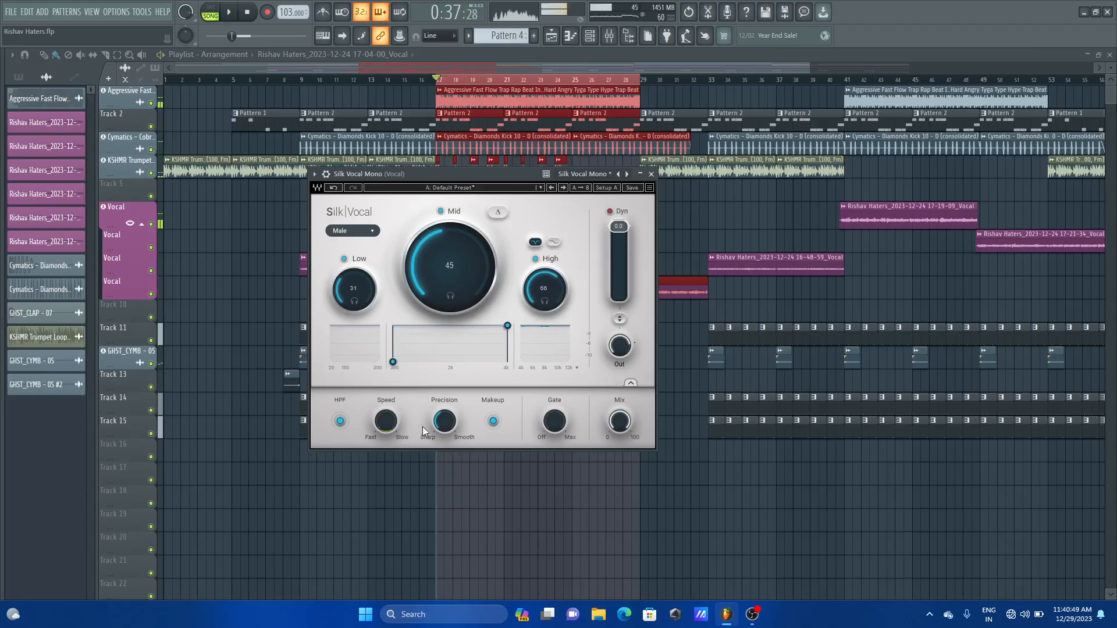
Raise Speed to 100, audition the section, and drop Speed to 0 during playback
{"action": "left_click_drag", "start_coordinate": [378, 429], "coordinate": [379, 425]}
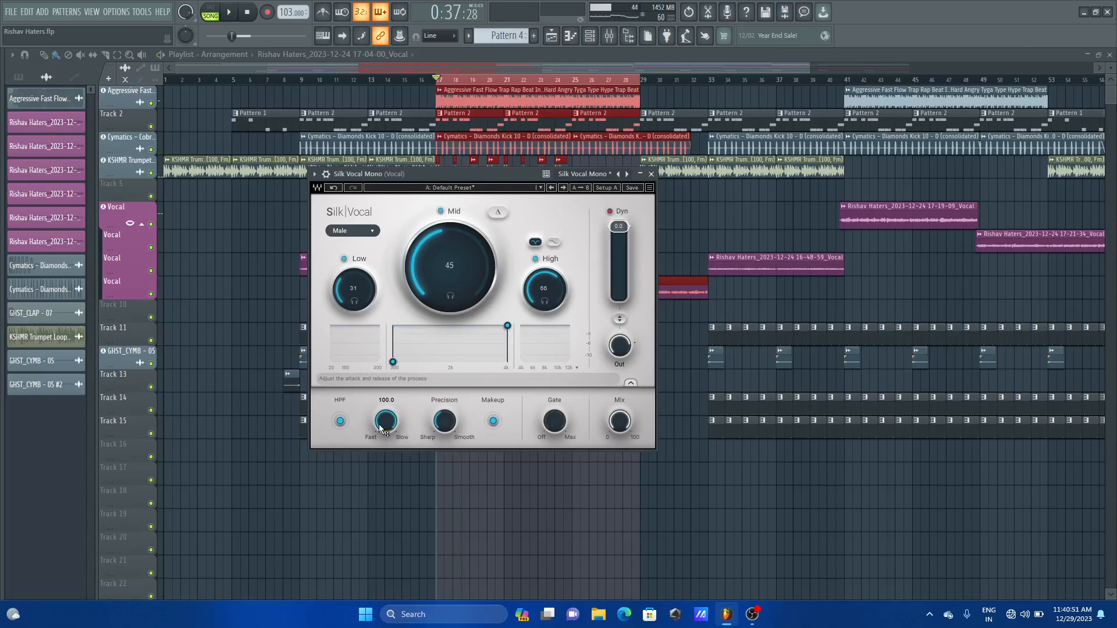
{"action": "key", "text": "space"}
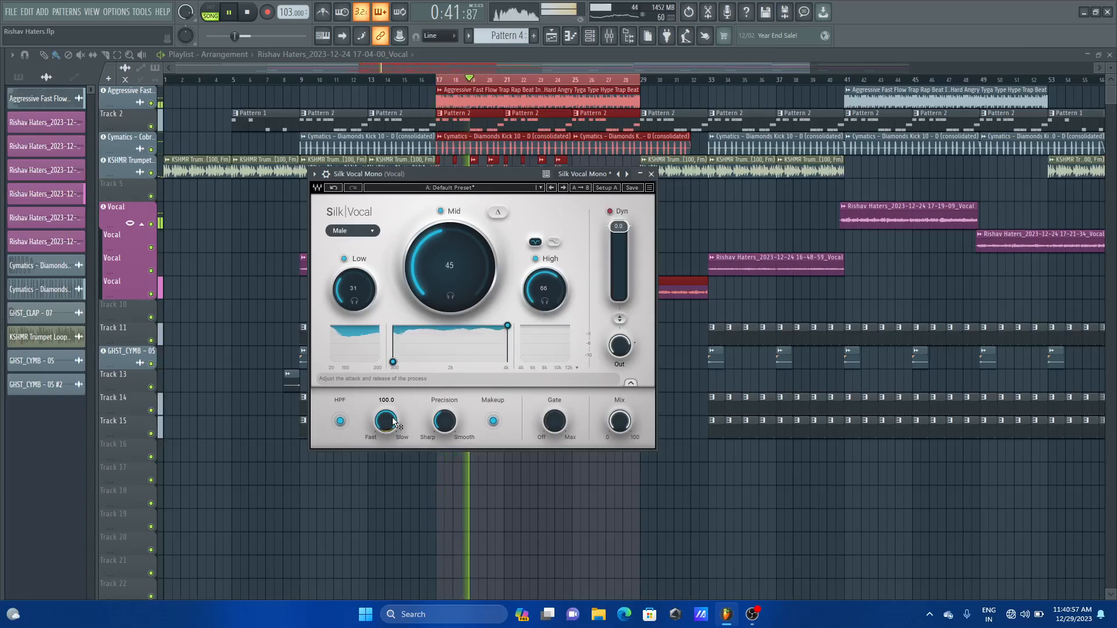
{"action": "left_click_drag", "start_coordinate": [393, 418], "coordinate": [393, 483]}
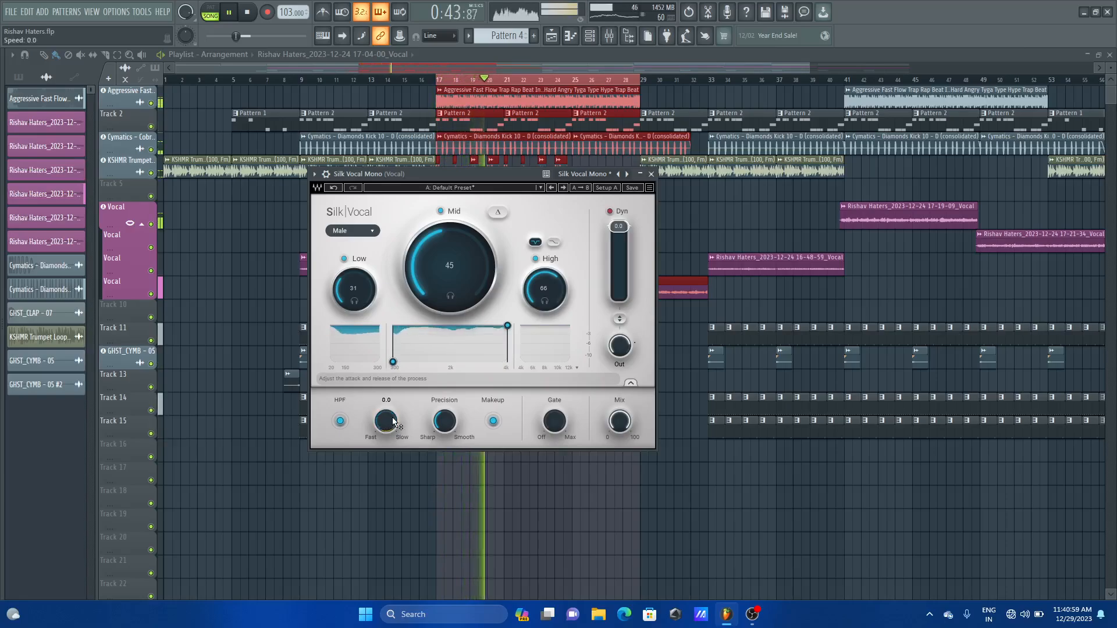
{"action": "key", "text": "space"}
Bring Speed back up to 100, then vary it toward faster and slower settings while auditioning the section
{"action": "left_click_drag", "start_coordinate": [384, 420], "coordinate": [385, 355]}
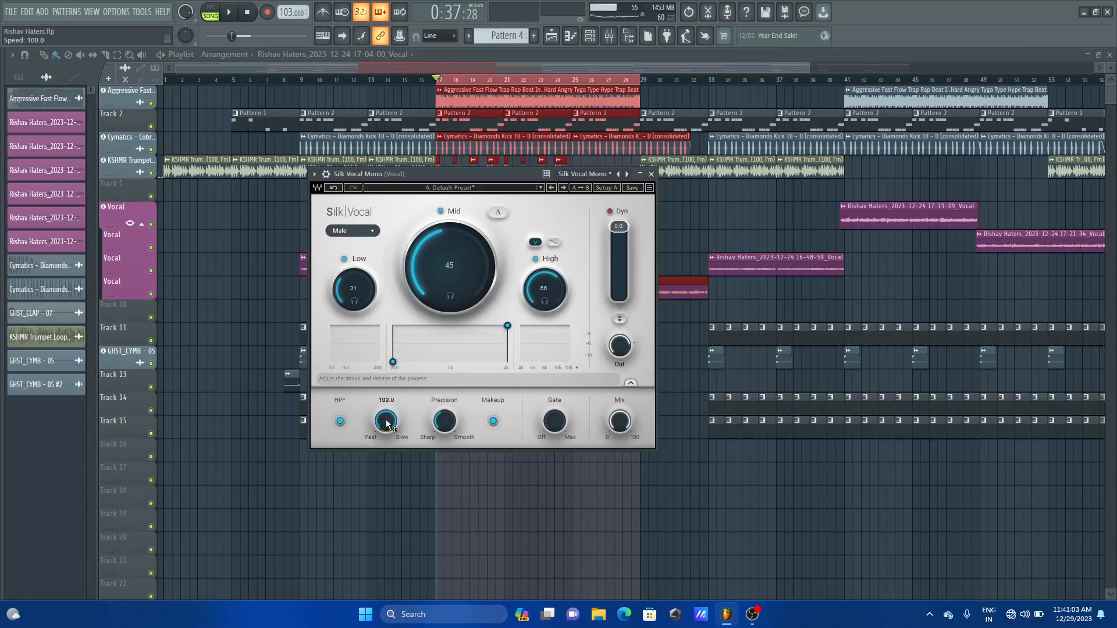
{"action": "left_click_drag", "start_coordinate": [387, 424], "coordinate": [387, 435]}
{"action": "left_click_drag", "start_coordinate": [388, 424], "coordinate": [387, 428]}
{"action": "key", "text": "space"}
{"action": "left_click_drag", "start_coordinate": [387, 425], "coordinate": [387, 379]}
{"action": "key", "text": "space"}
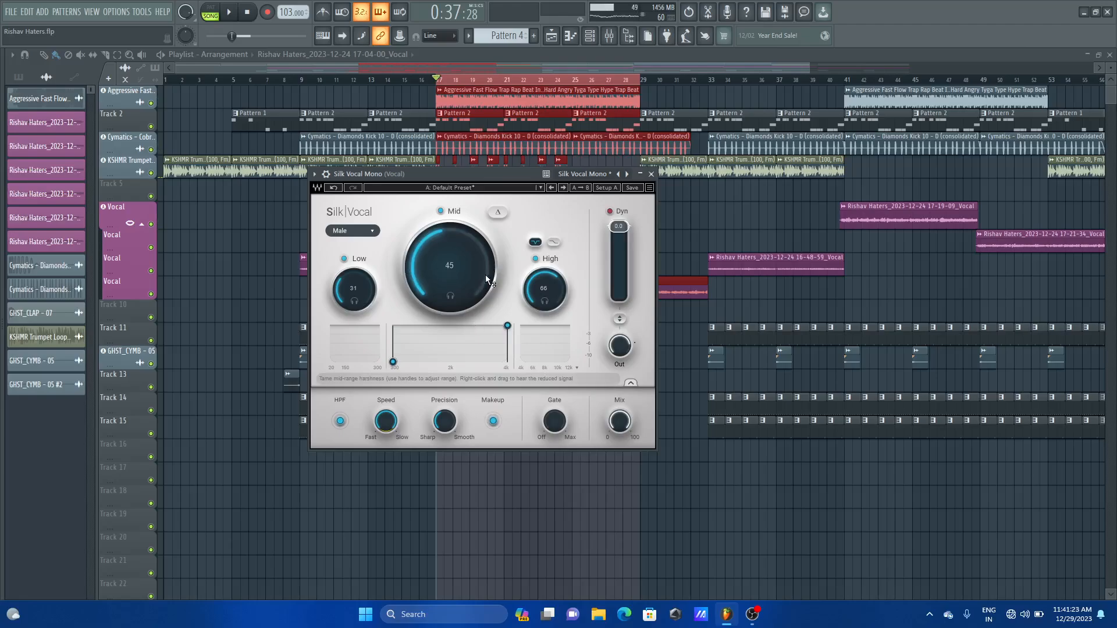
Toggle Makeup gain, leaving it on, and audition the section with Precision set to 0
{"action": "left_click", "coordinate": [493, 423]}
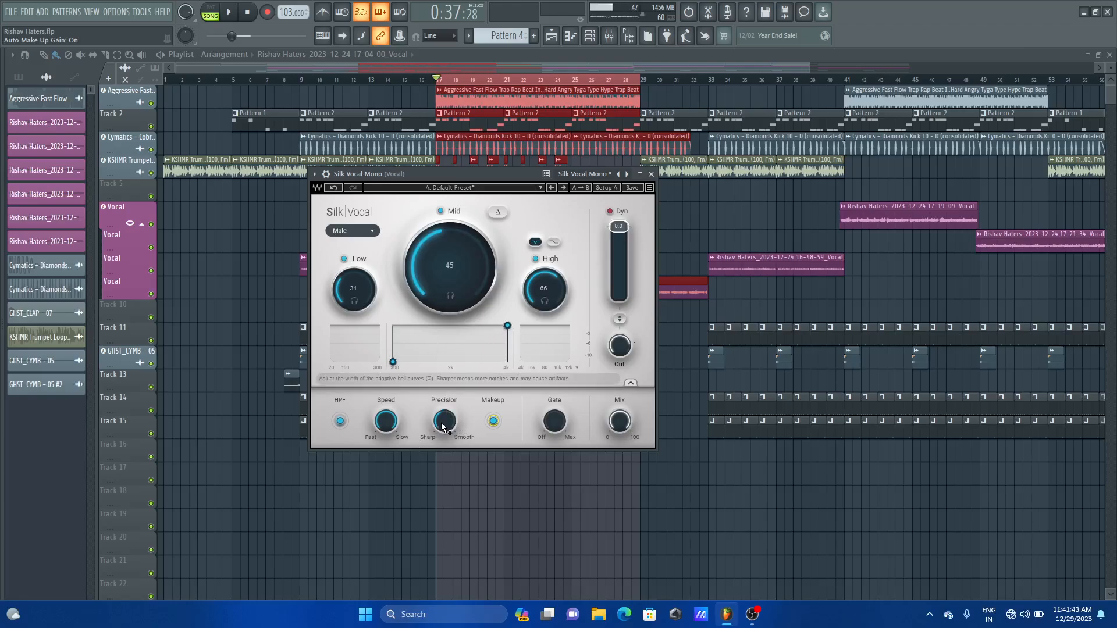
{"action": "left_click_drag", "start_coordinate": [443, 424], "coordinate": [443, 466]}
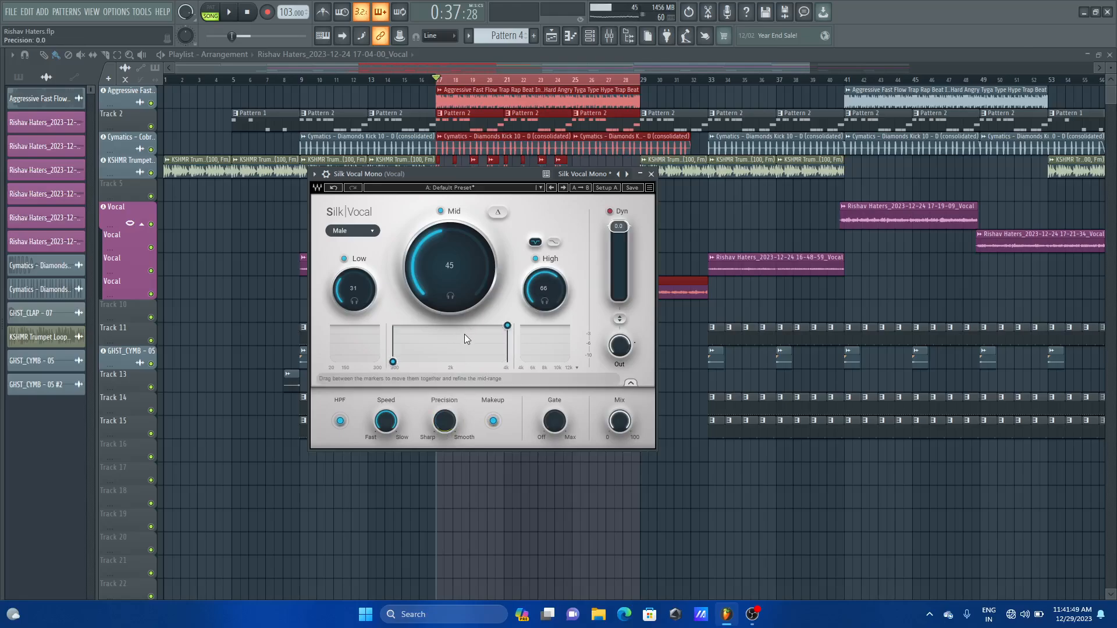
{"action": "key", "text": "space"}
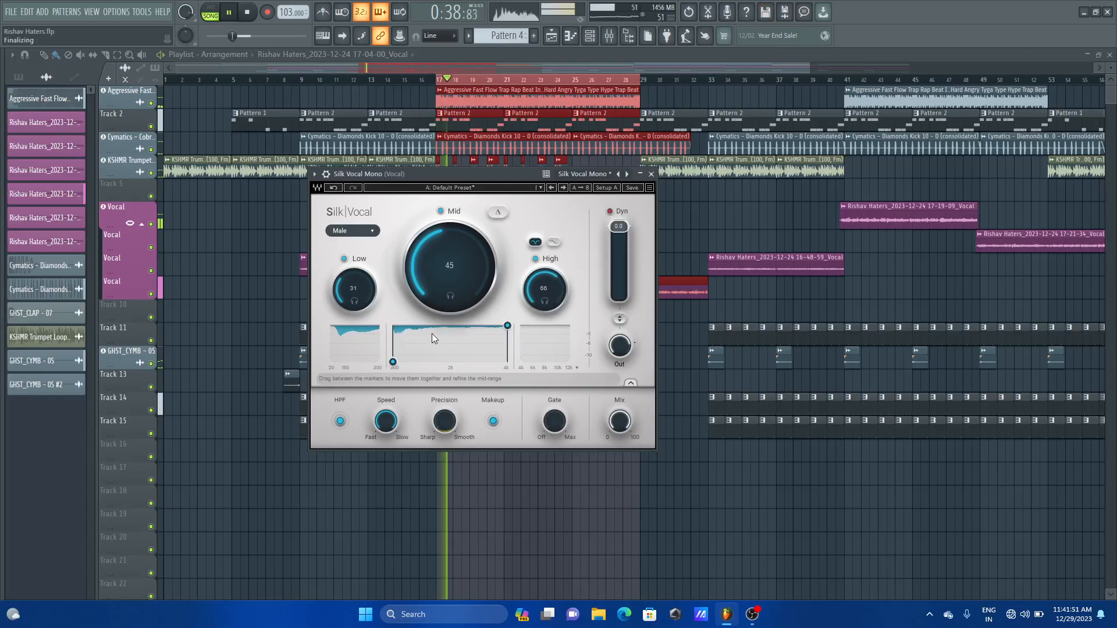
{"action": "key", "text": "space"}
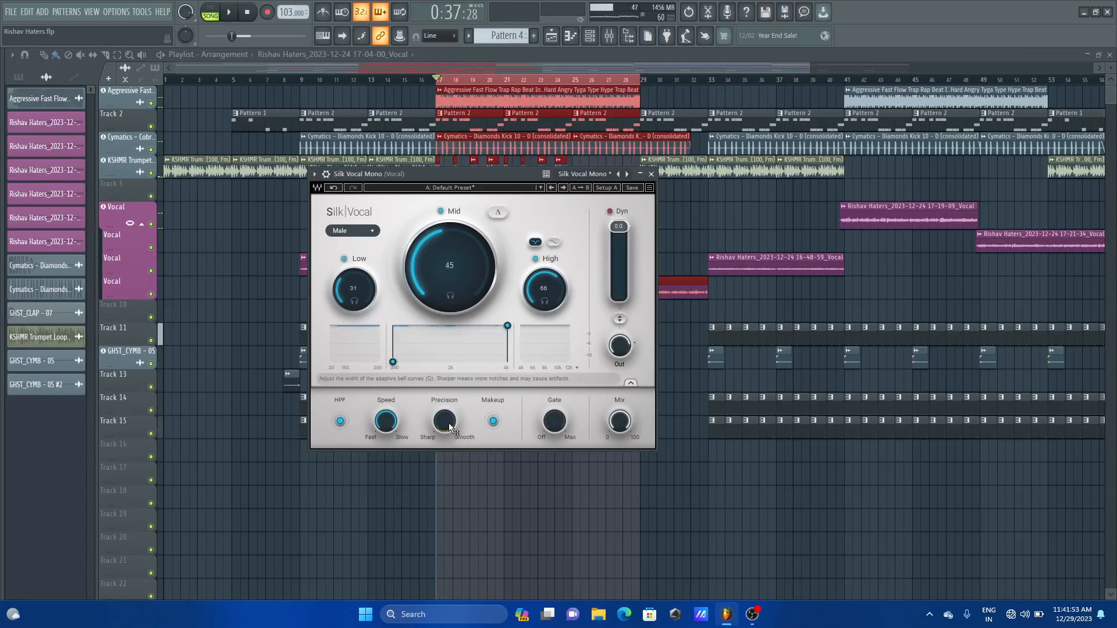
Raise Precision to 96.7 toward Smooth and audition the selected section
{"action": "scroll", "coordinate": [448, 425], "scroll_direction": "up", "scroll_amount": 10}
{"action": "key", "text": "space"}
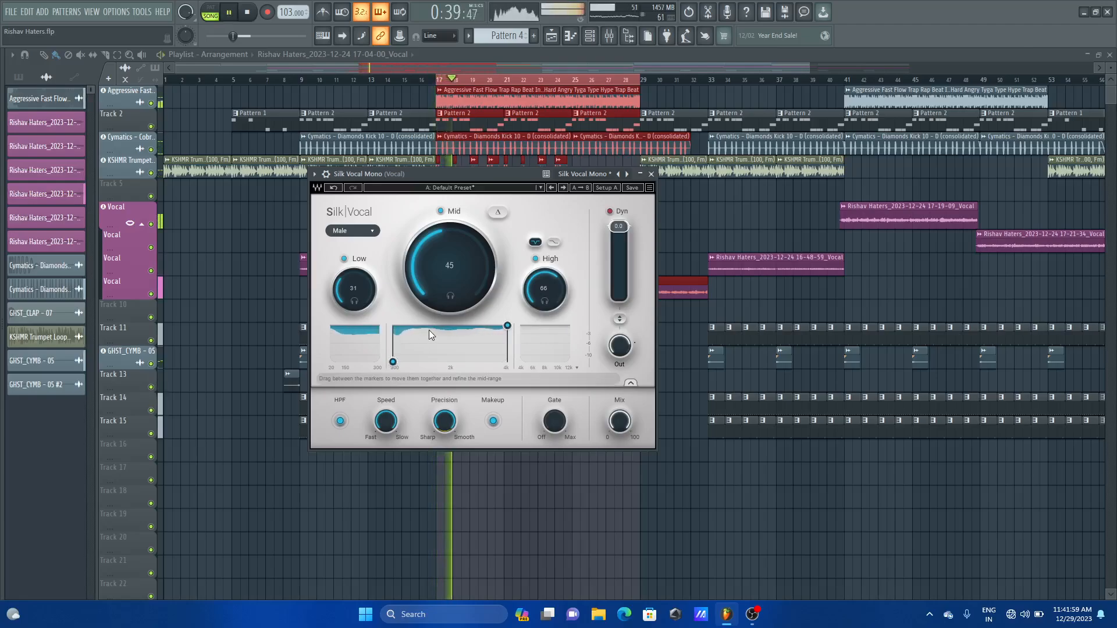
{"action": "key", "text": "space"}
Lower Precision toward Sharp, ending at 11.3
{"action": "left_click_drag", "start_coordinate": [453, 420], "coordinate": [435, 503]}
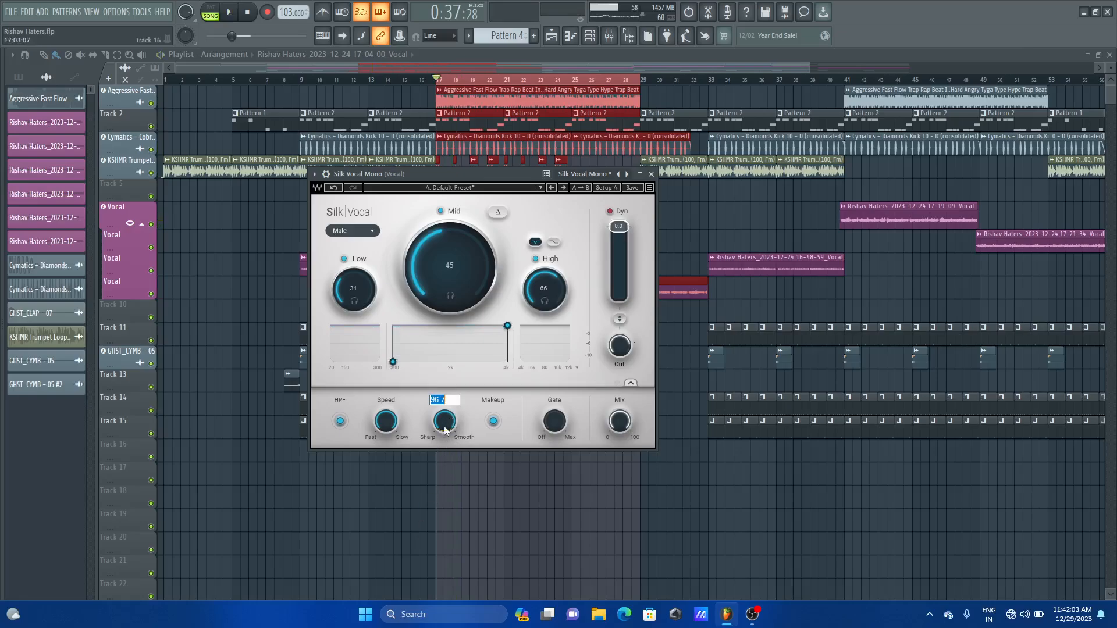
{"action": "left_click_drag", "start_coordinate": [444, 427], "coordinate": [413, 472]}
{"action": "type", "text": "40.5"}
{"action": "key", "text": "Return"}
{"action": "left_click_drag", "start_coordinate": [453, 420], "coordinate": [454, 454]}
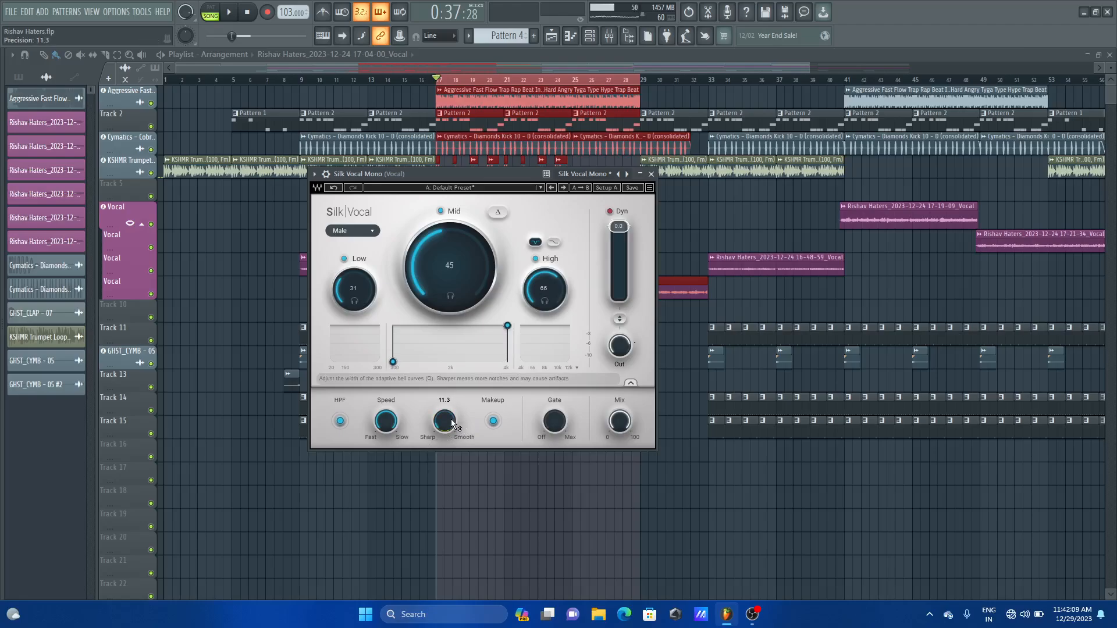
Audition the section and enter 18.7 as the Precision value during playback
{"action": "key", "text": "space"}
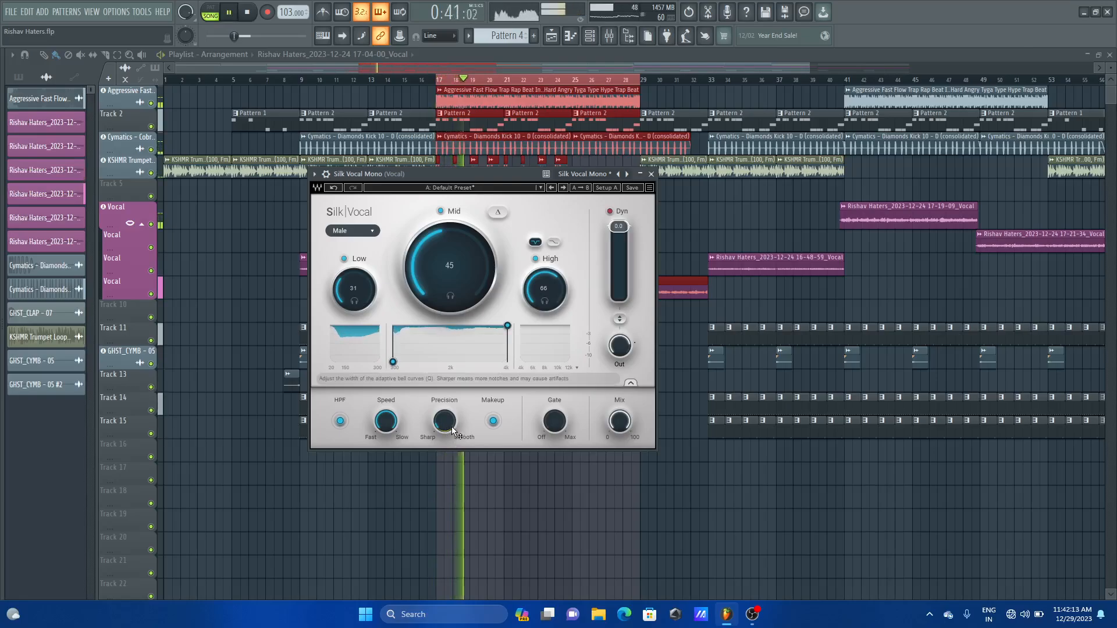
{"action": "left_click", "coordinate": [450, 411]}
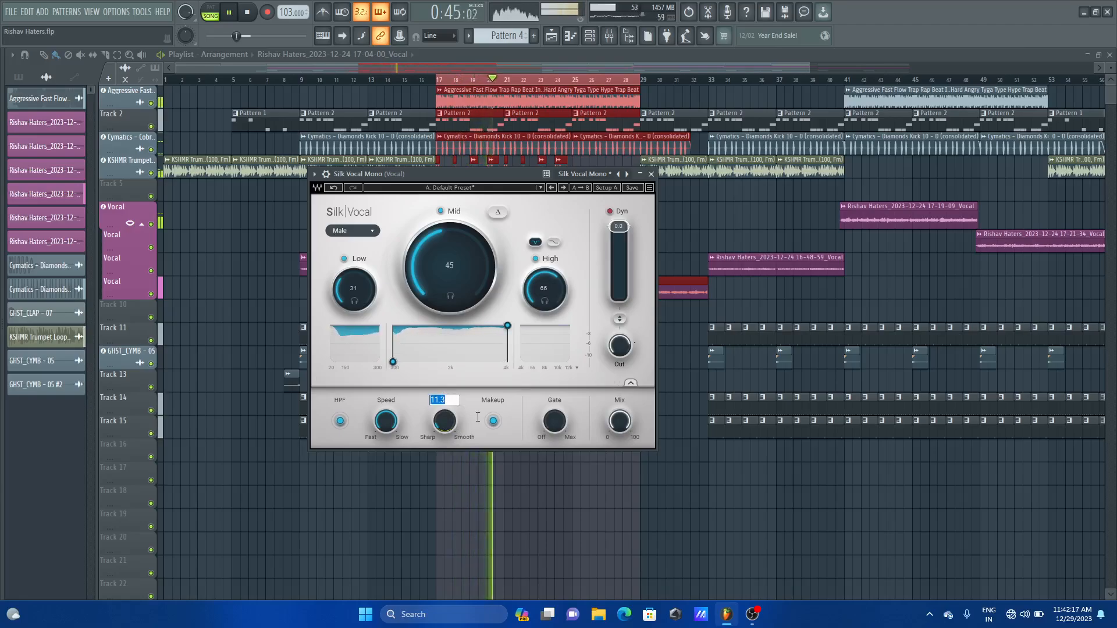
{"action": "type", "text": "18.7"}
{"action": "key", "text": "Return"}
{"action": "key", "text": "space"}
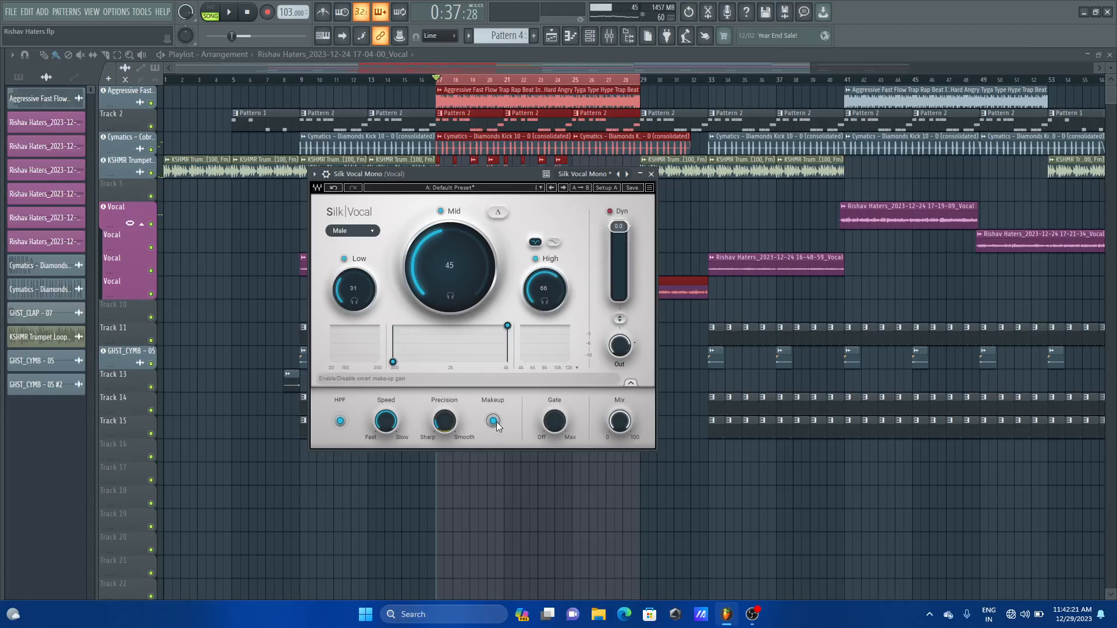
Vary the Gate threshold, raise it to its 0.0 maximum, and audition the section
{"action": "mouse_move", "coordinate": [565, 421]}
{"action": "left_click_drag", "start_coordinate": [553, 425], "coordinate": [555, 424]}
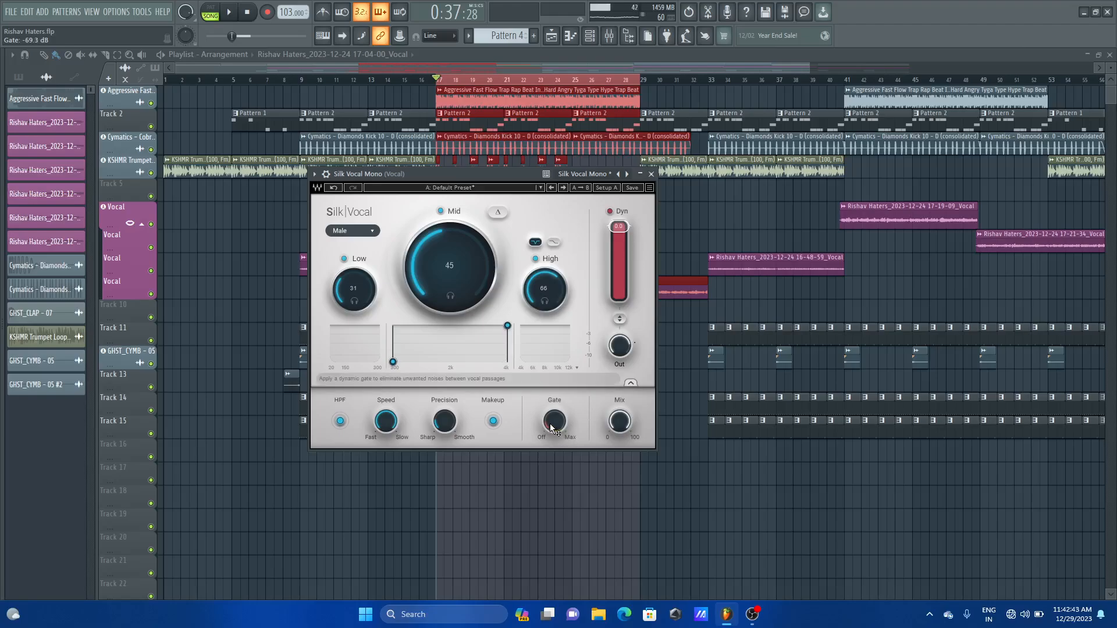
{"action": "mouse_move", "coordinate": [550, 425]}
{"action": "left_click_drag", "start_coordinate": [551, 424], "coordinate": [551, 372]}
{"action": "key", "text": "space"}
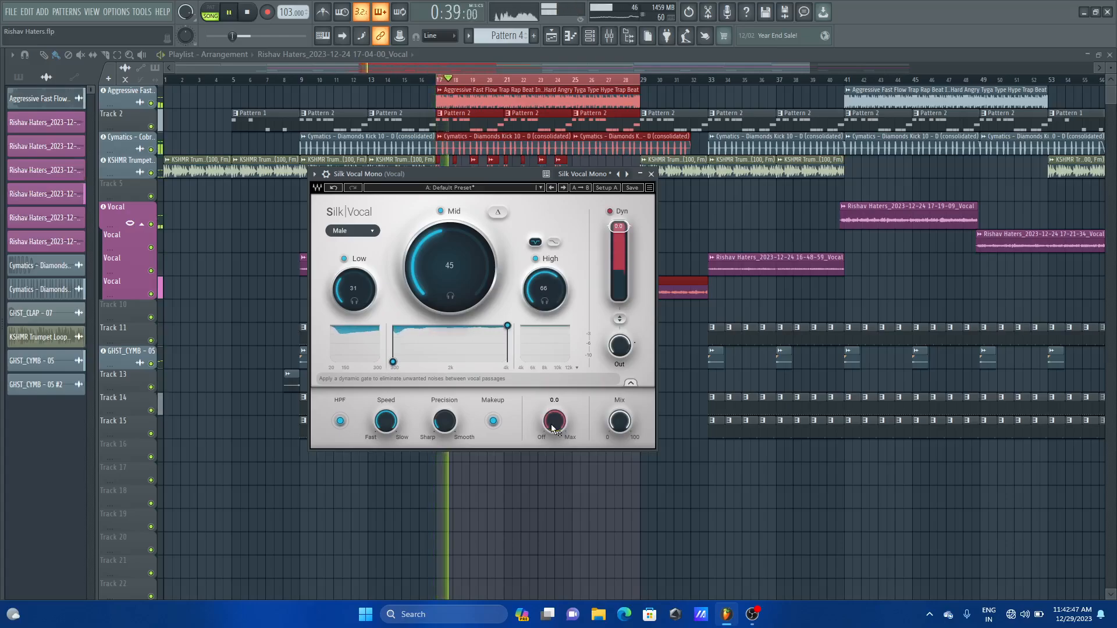
{"action": "key", "text": "space"}
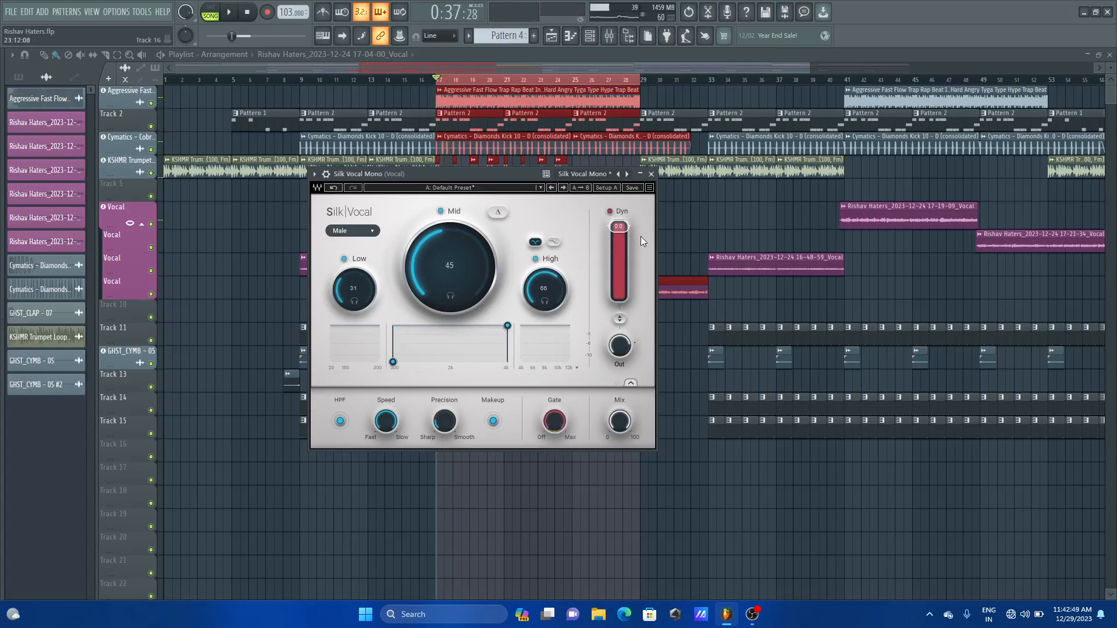
Readjust the Gate to a setting below its maximum and audition the section
{"action": "mouse_move", "coordinate": [557, 428]}
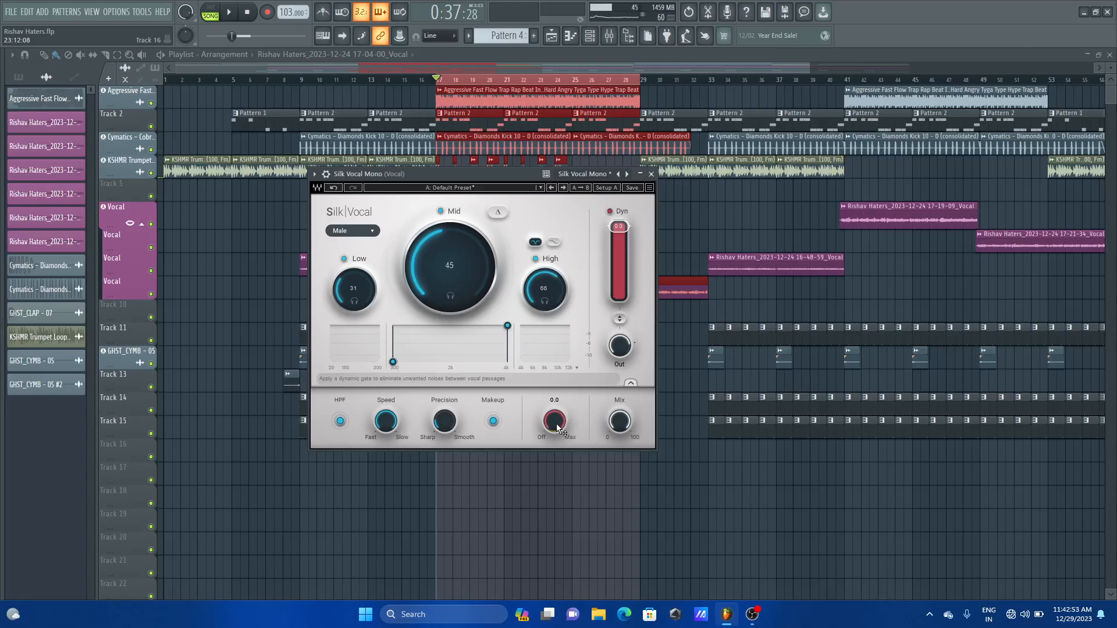
{"action": "left_click_drag", "start_coordinate": [557, 428], "coordinate": [554, 417]}
{"action": "key", "text": "space"}
{"action": "key", "text": "space"}
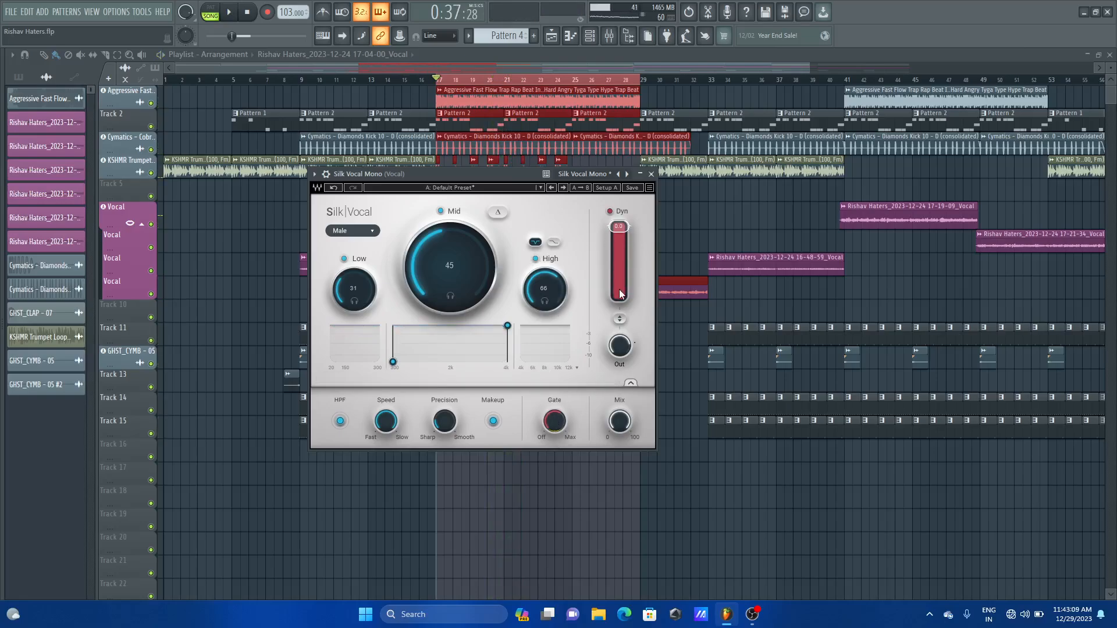
Lower the plugin's Mix to 0% and reset it to 100%
{"action": "left_click_drag", "start_coordinate": [620, 424], "coordinate": [620, 489]}
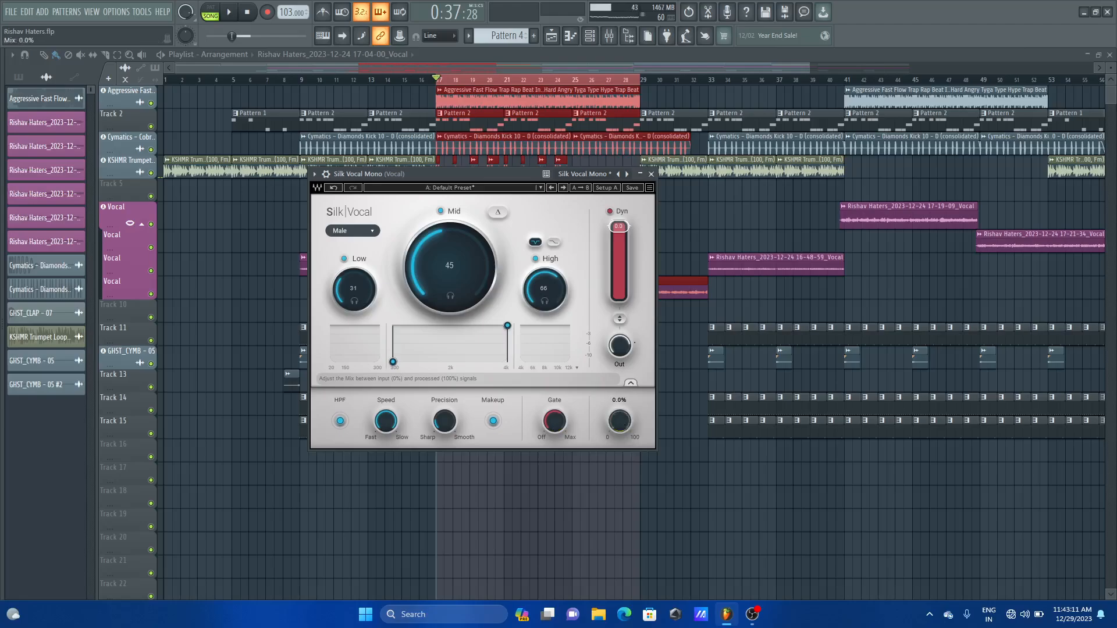
{"action": "double_click", "coordinate": [626, 426]}
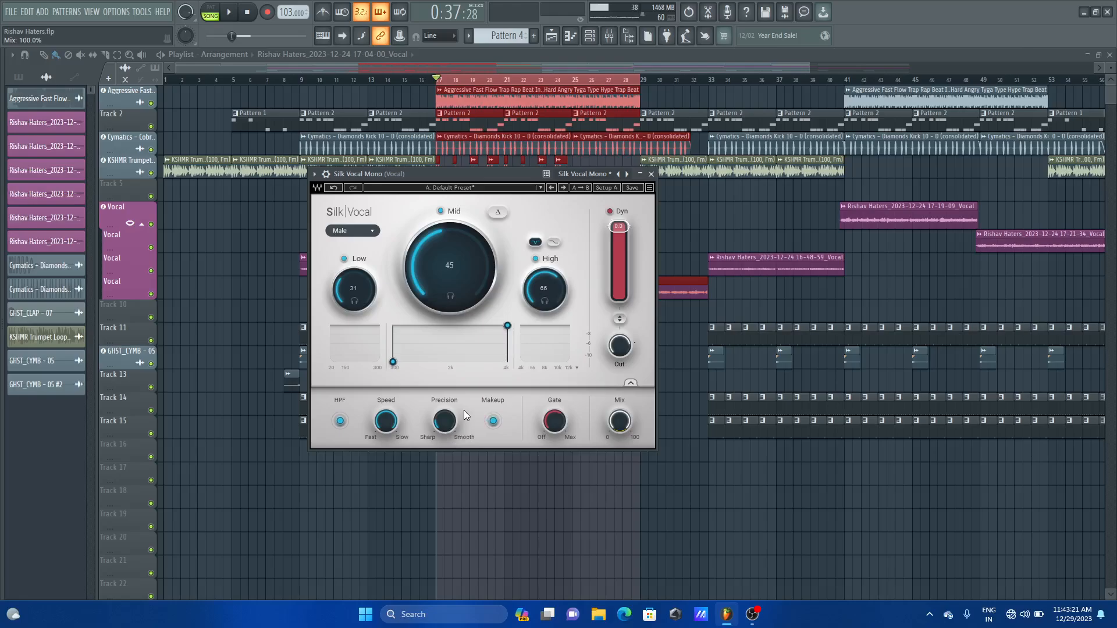
Set Speed to 68.6, turn Makeup gain off, and play the selected section
{"action": "left_click_drag", "start_coordinate": [385, 421], "coordinate": [386, 428]}
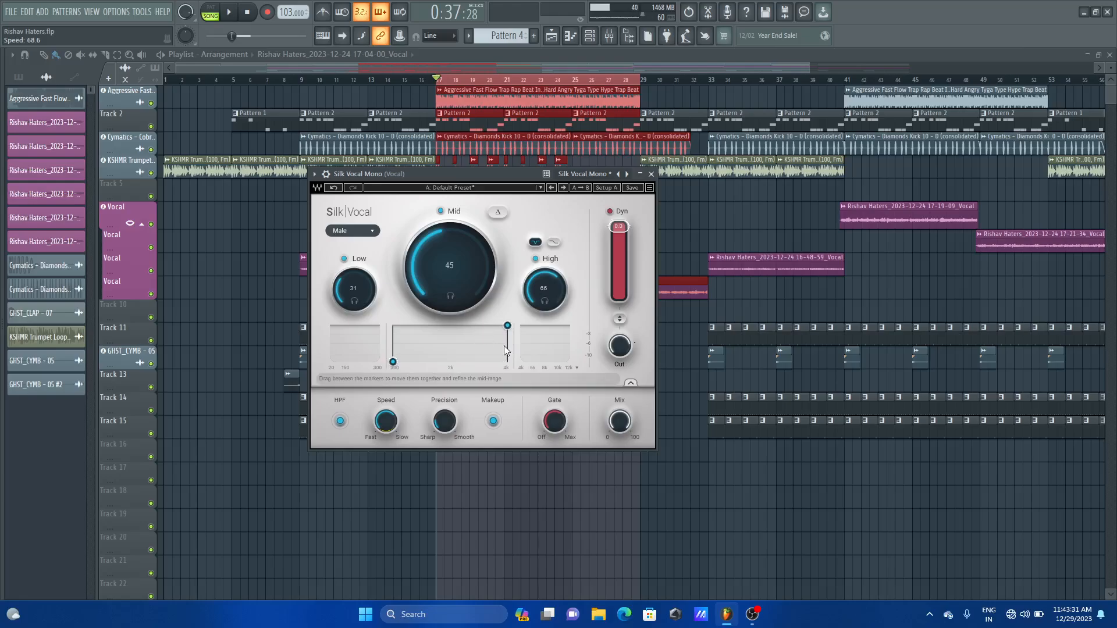
{"action": "left_click", "coordinate": [494, 422]}
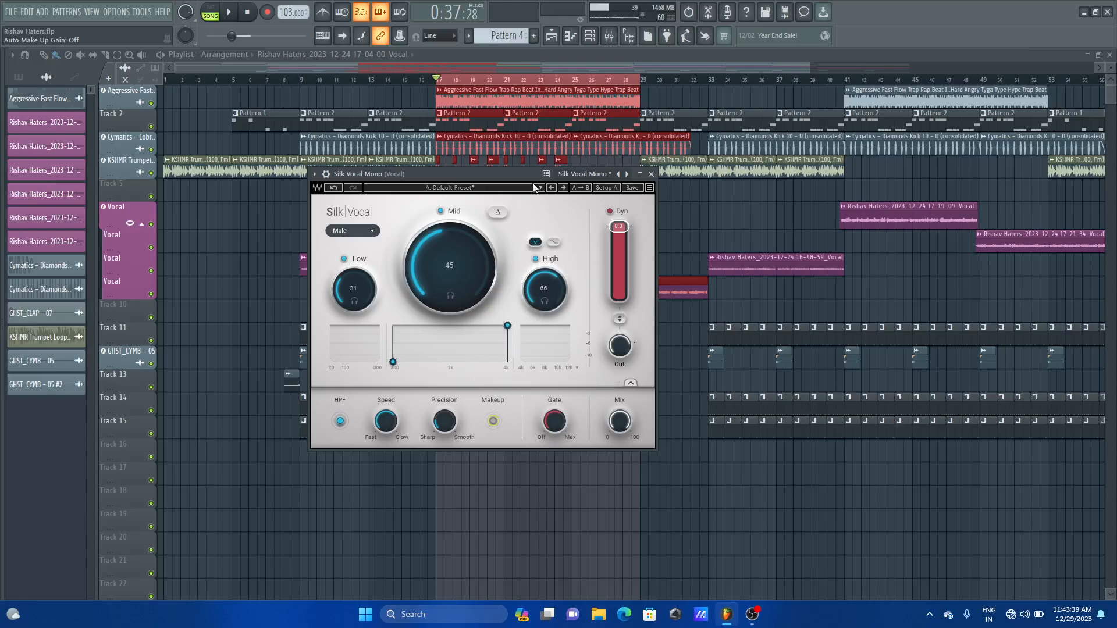
{"action": "left_click_drag", "start_coordinate": [524, 174], "coordinate": [514, 172]}
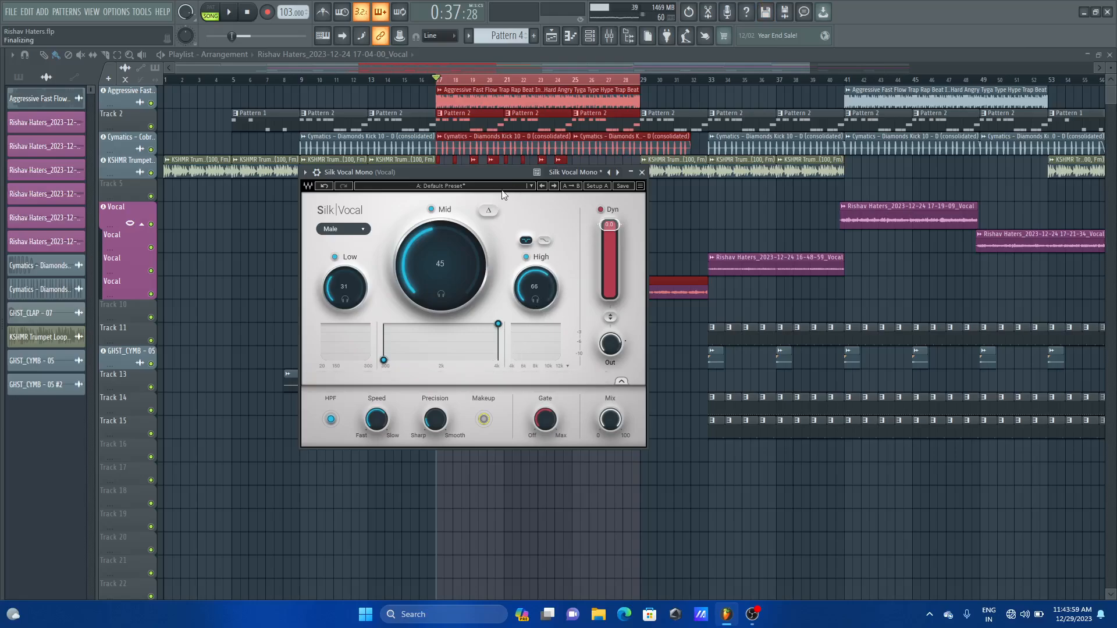
{"action": "left_click_drag", "start_coordinate": [509, 173], "coordinate": [505, 174]}
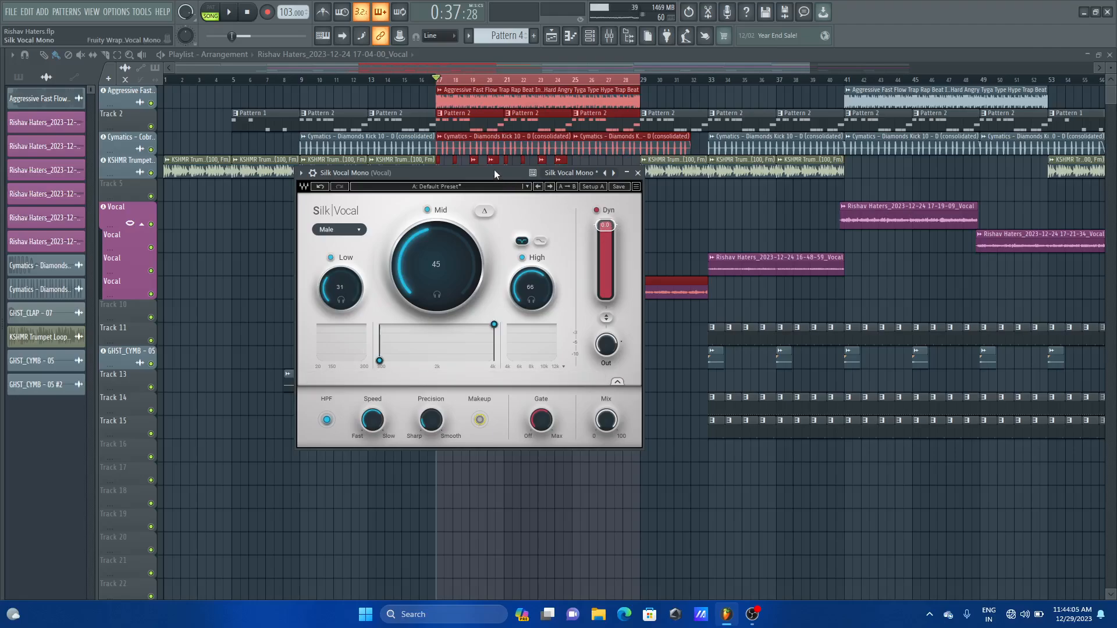
{"action": "key", "text": "space"}
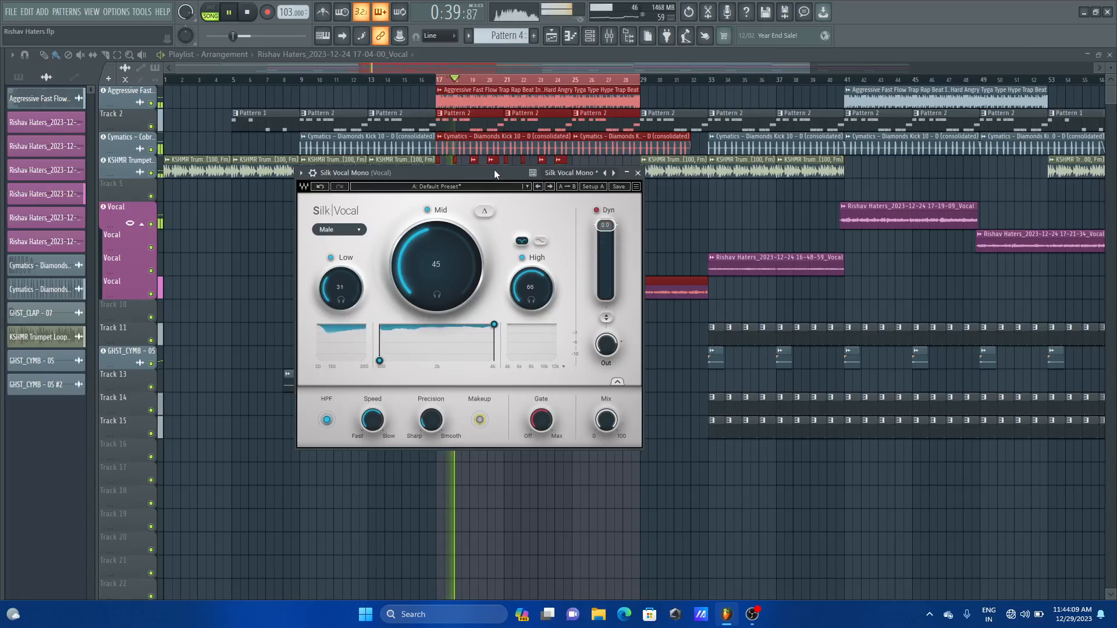
Turn Makeup gain off and audition the selected section with the Dyn threshold at 0.0 dB
{"action": "key", "text": "space"}
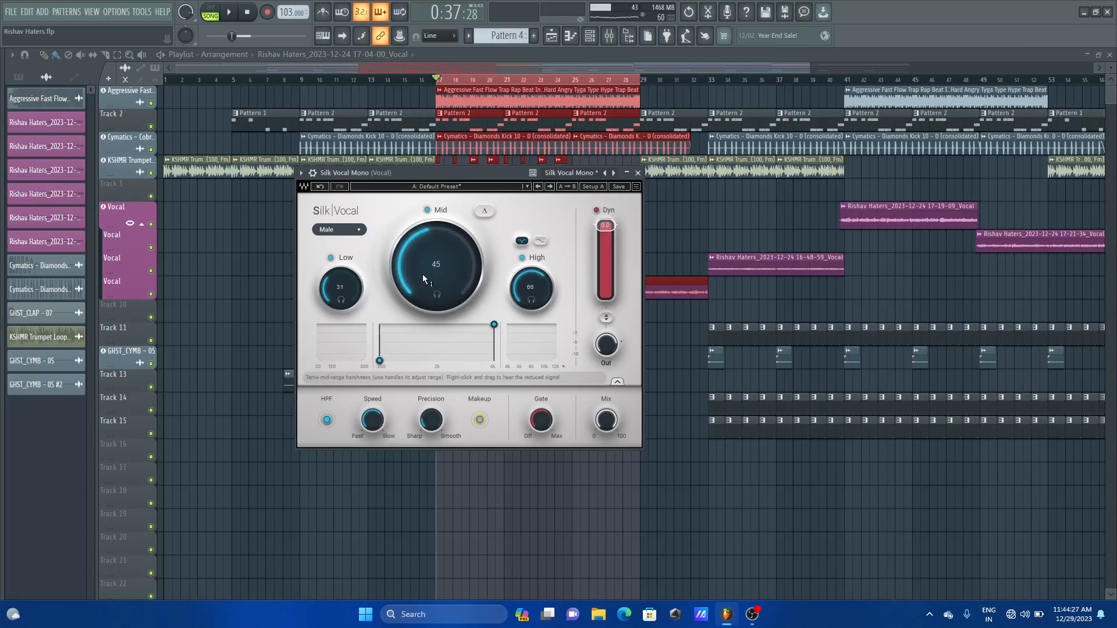
{"action": "key", "text": "space"}
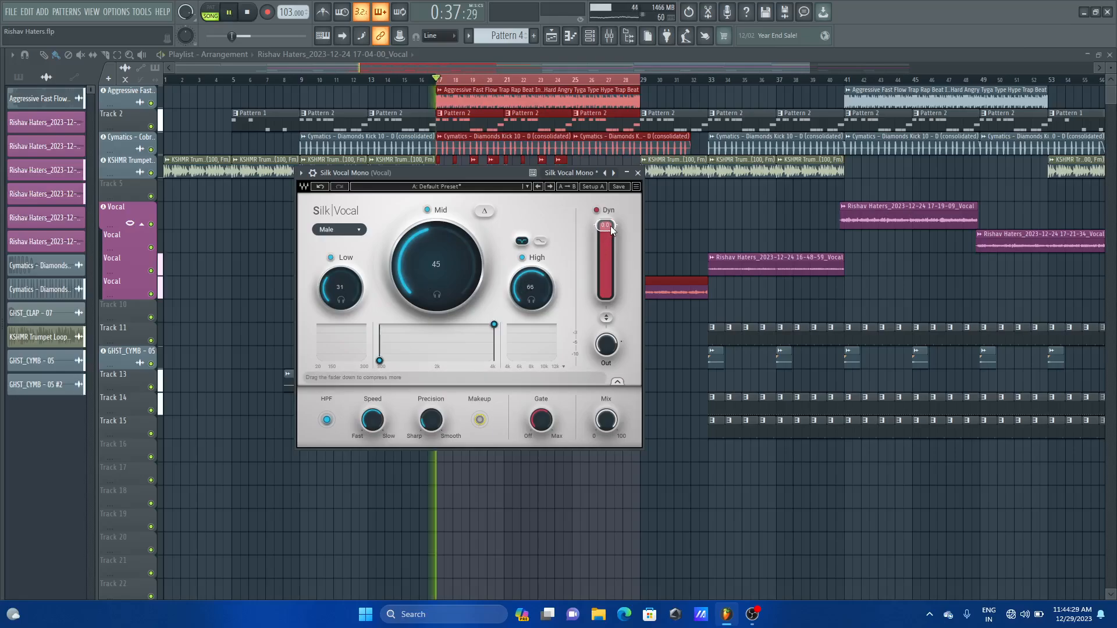
{"action": "mouse_move", "coordinate": [610, 226]}
{"action": "left_mouse_down"}
{"action": "mouse_move", "coordinate": [605, 282]}
{"action": "mouse_move", "coordinate": [610, 226]}
{"action": "left_mouse_up"}
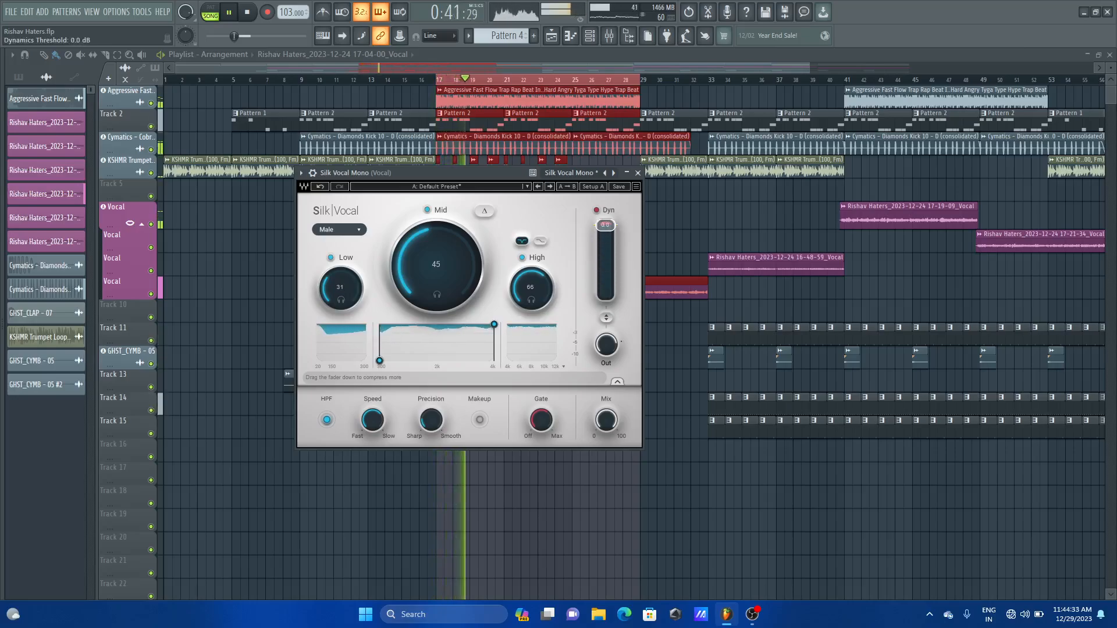
{"action": "key", "text": "space"}
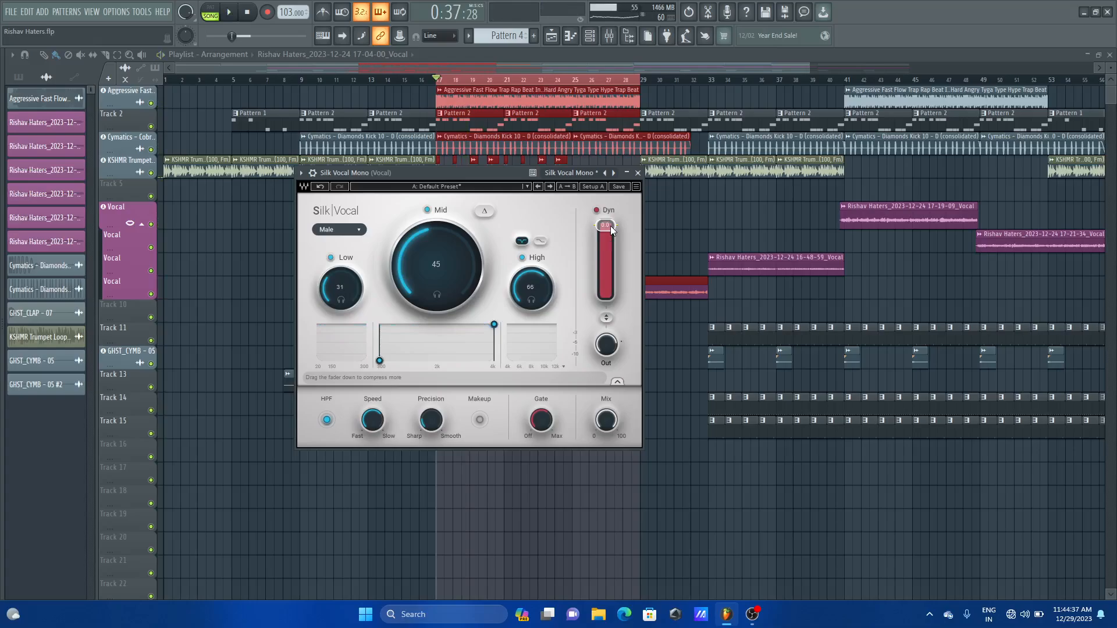
Lower the Dyn threshold to -6.7 dB while auditioning the section, and set the Low band to 40
{"action": "key", "text": "space"}
{"action": "left_click_drag", "start_coordinate": [609, 225], "coordinate": [609, 238]}
{"action": "key", "text": "space"}
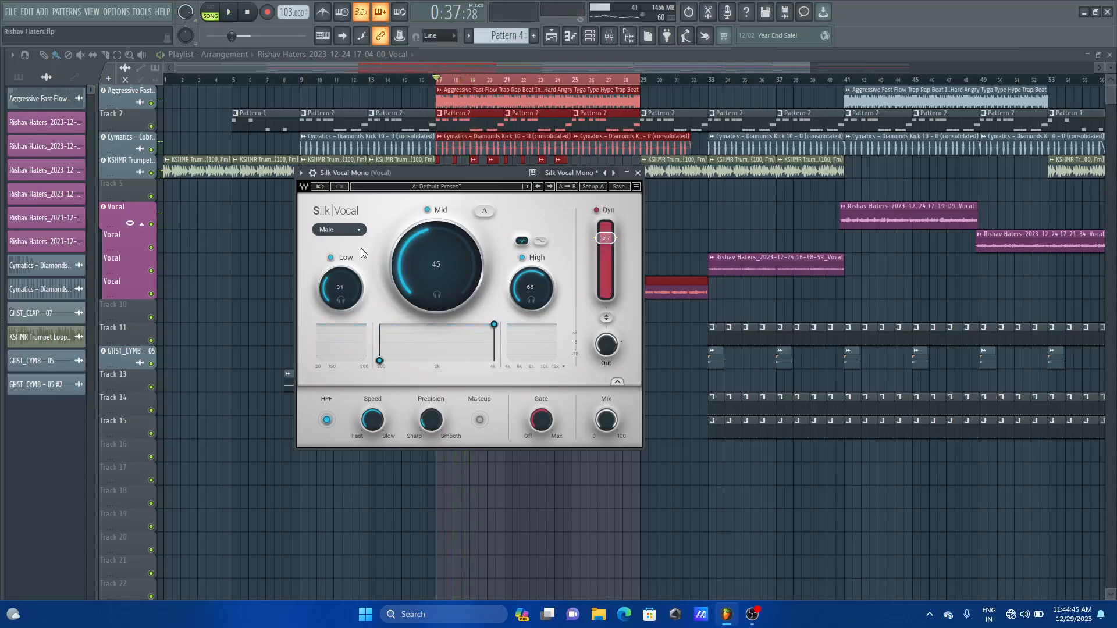
{"action": "left_click_drag", "start_coordinate": [341, 286], "coordinate": [340, 285]}
Show the mixer, bypass Silk Vocal through its wrapper settings, and briefly play the section with the plugin window moved aside
{"action": "left_click", "coordinate": [313, 173]}
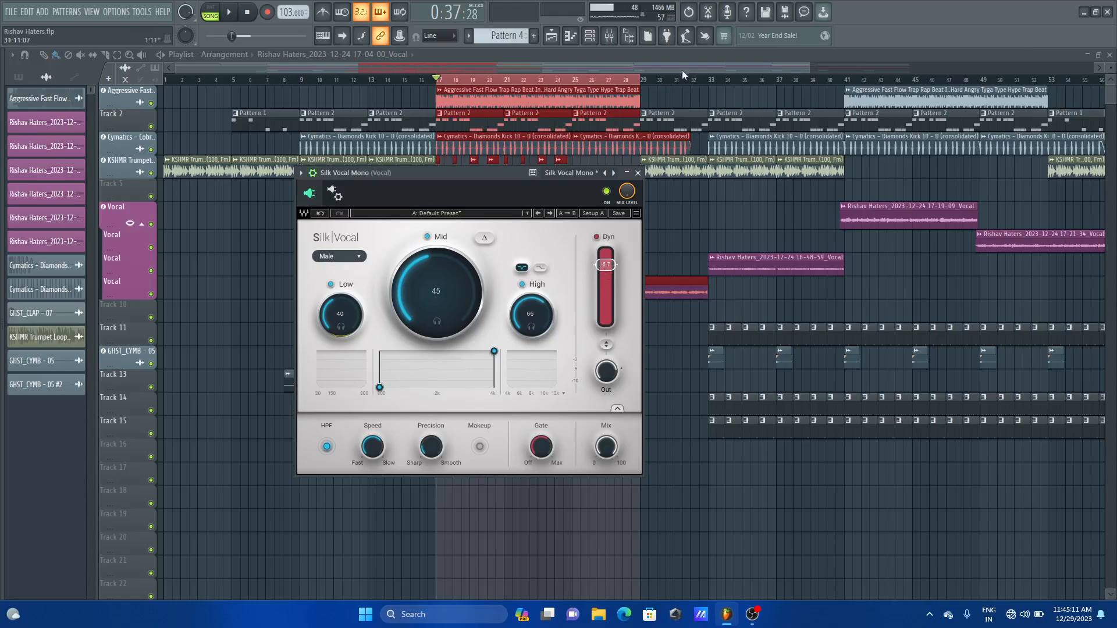
{"action": "left_click", "coordinate": [621, 36]}
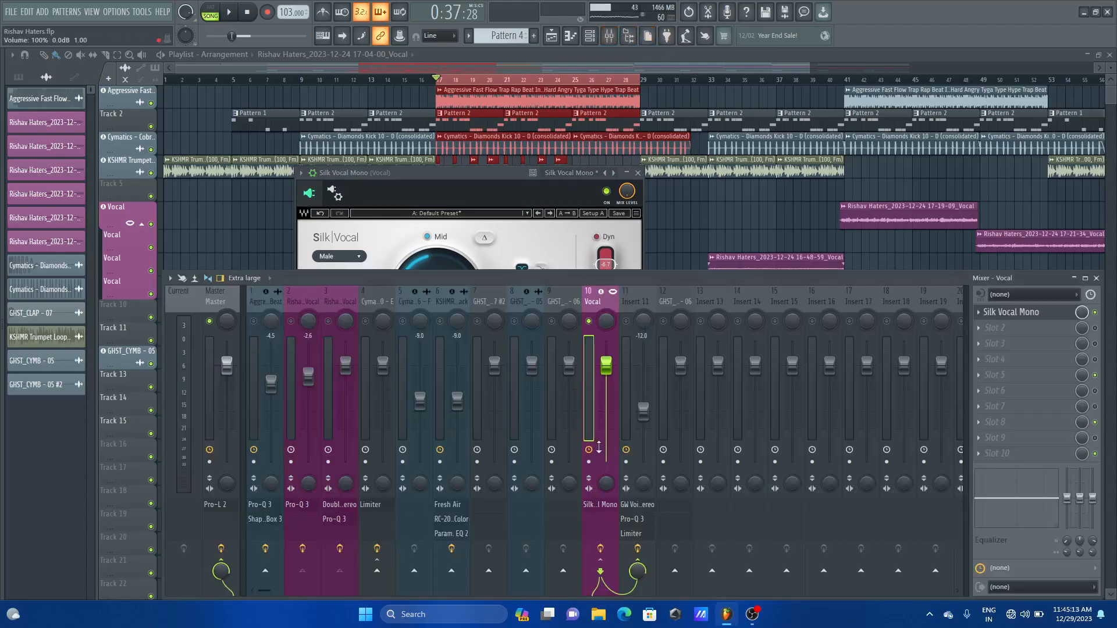
{"action": "left_click", "coordinate": [606, 192]}
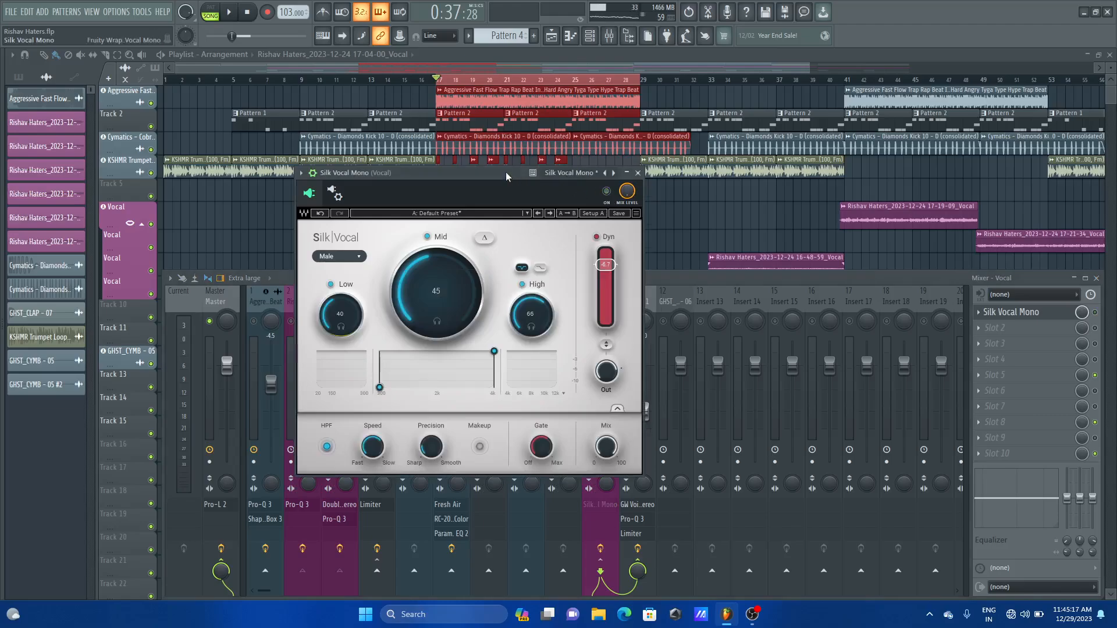
{"action": "left_click_drag", "start_coordinate": [509, 177], "coordinate": [875, 186]}
{"action": "key", "text": "space"}
{"action": "key", "text": "space"}
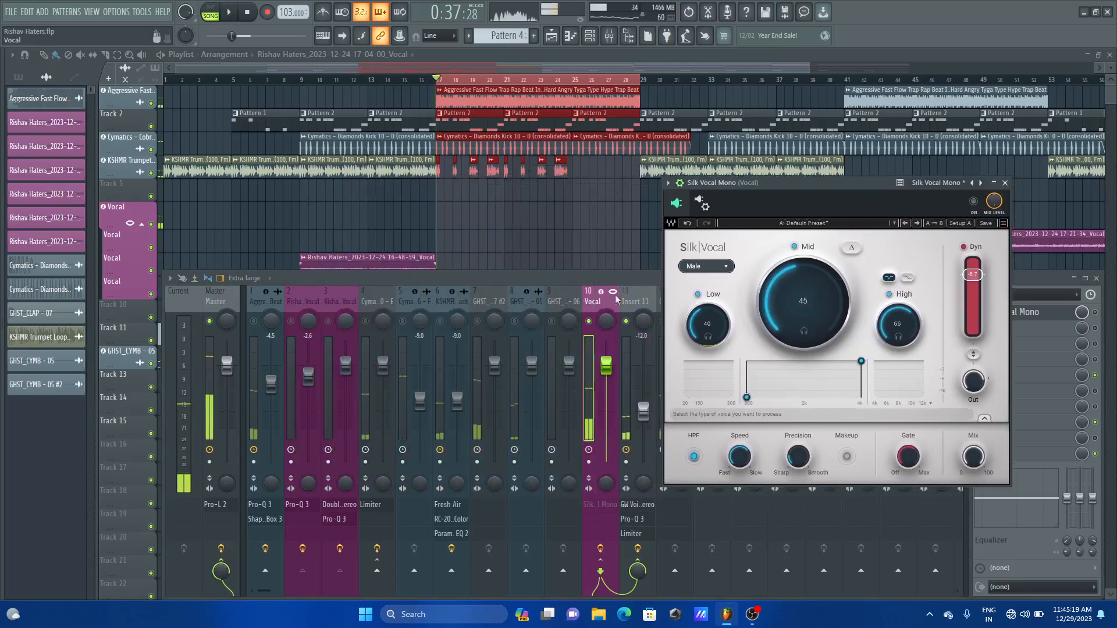
Unsolo the Vocal mixer track and audition the full mix with Silk Vocal bypassed
{"action": "right_click", "coordinate": [589, 322]}
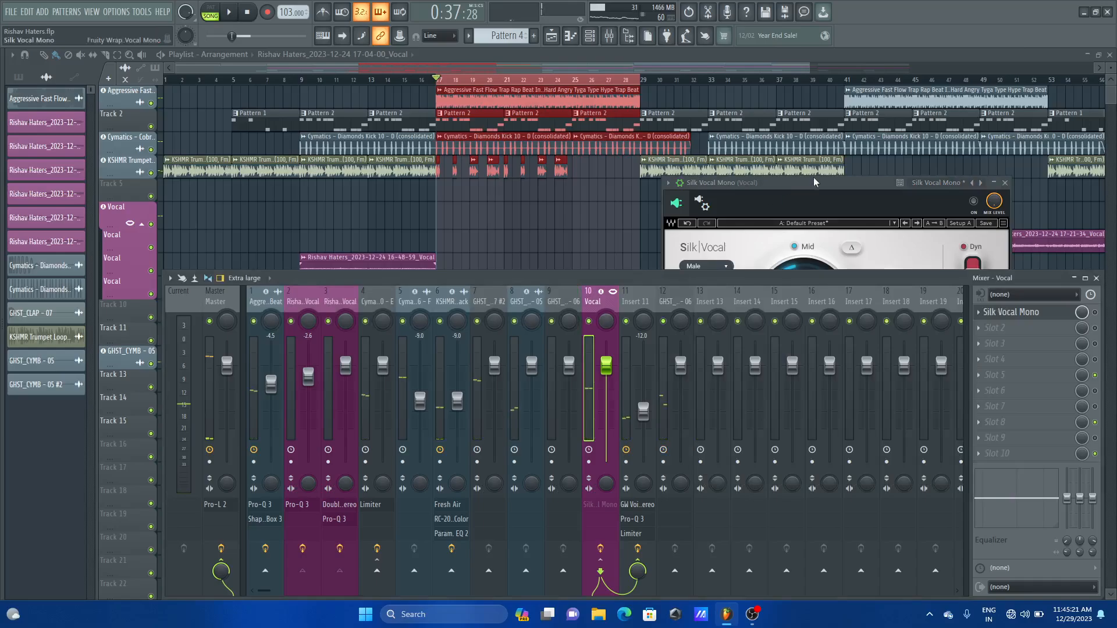
{"action": "left_click", "coordinate": [725, 243]}
{"action": "key", "text": "space"}
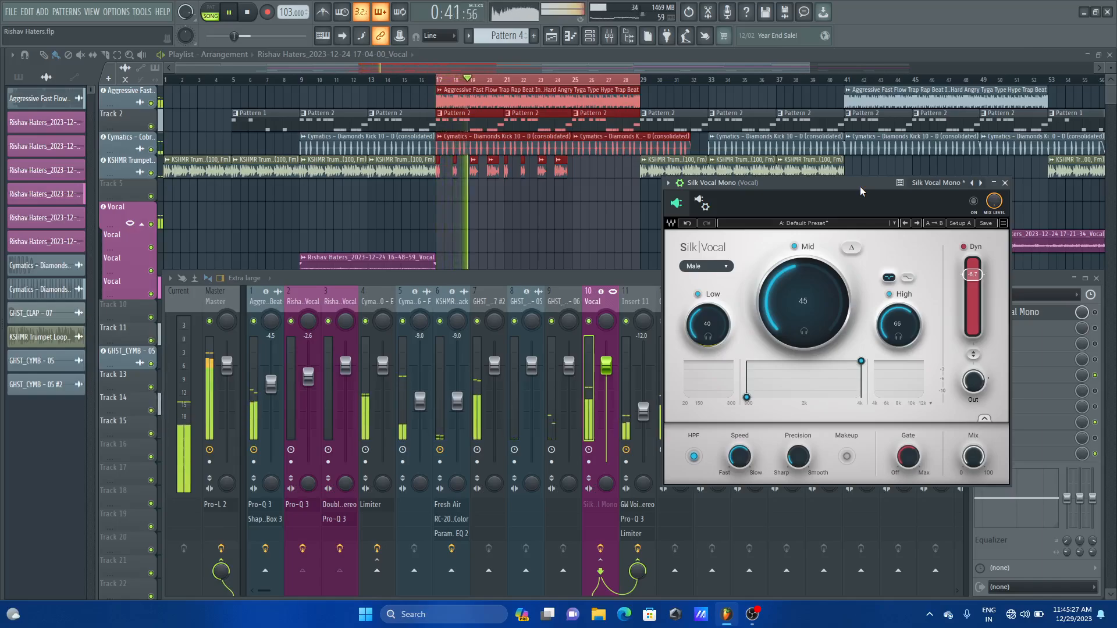
{"action": "key", "text": "space"}
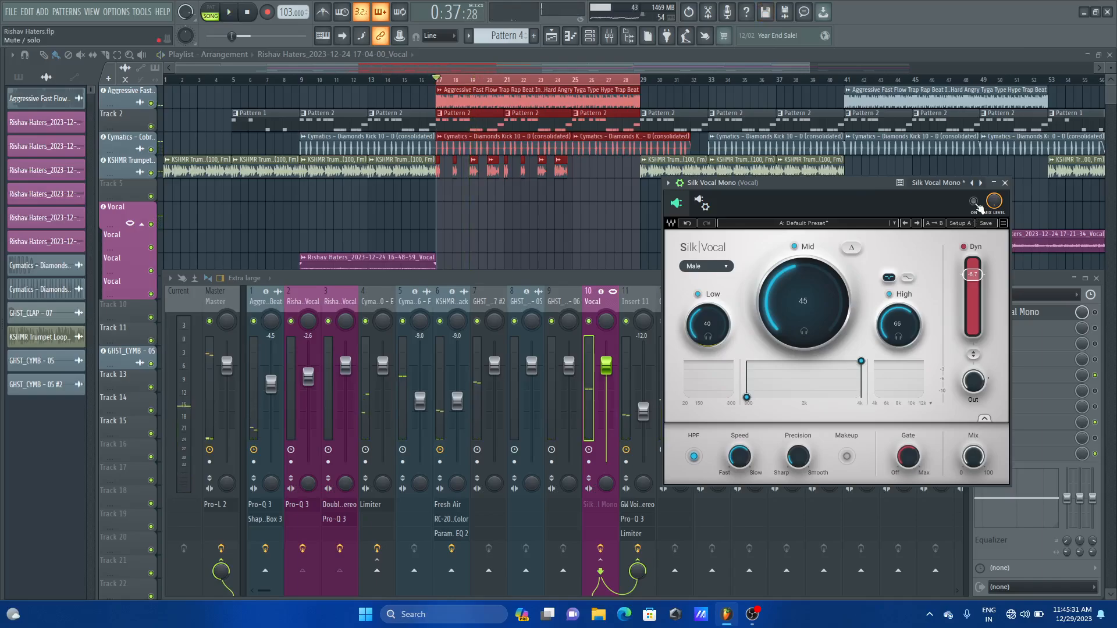
Re-enable Silk Vocal, hide its wrapper settings, and audition the full mix while adjusting Speed
{"action": "left_click", "coordinate": [974, 203]}
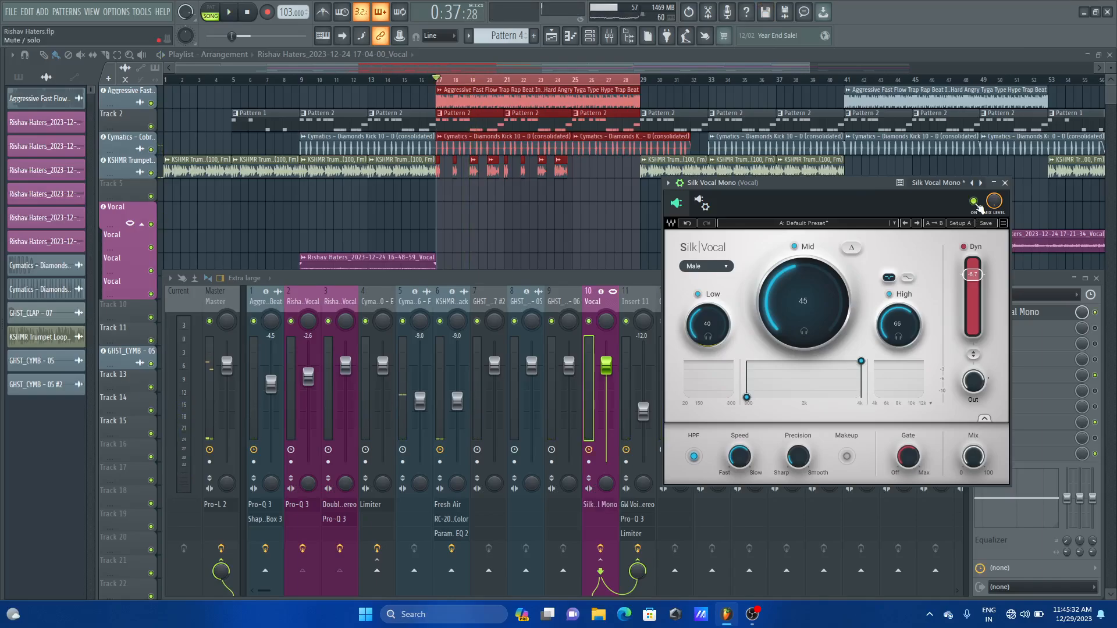
{"action": "left_click", "coordinate": [680, 183]}
{"action": "left_click_drag", "start_coordinate": [832, 187], "coordinate": [832, 201]}
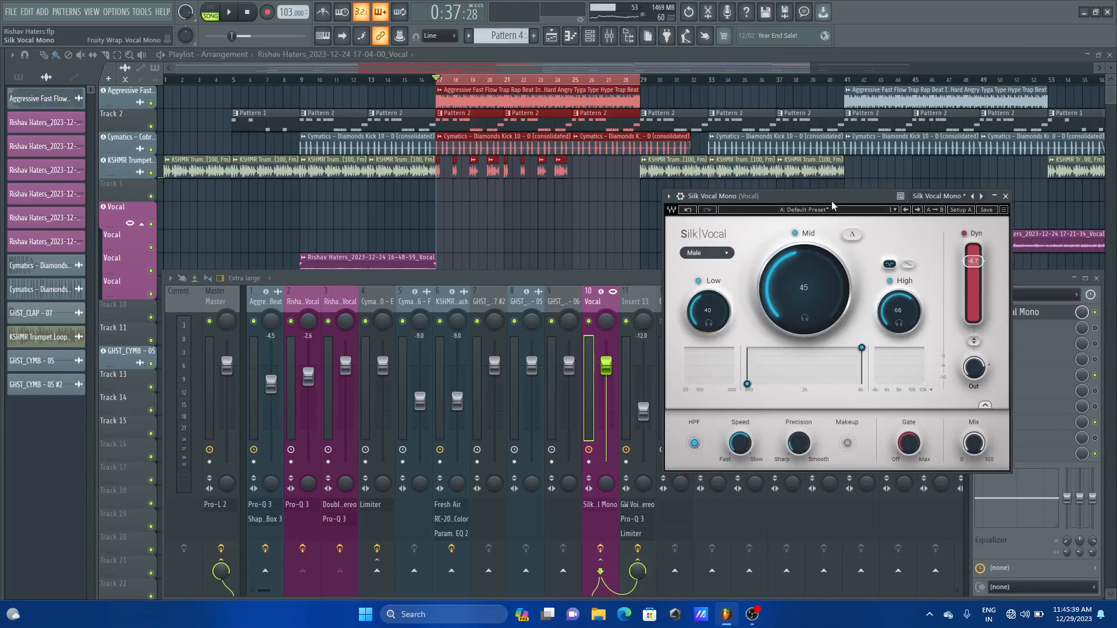
{"action": "key", "text": "space"}
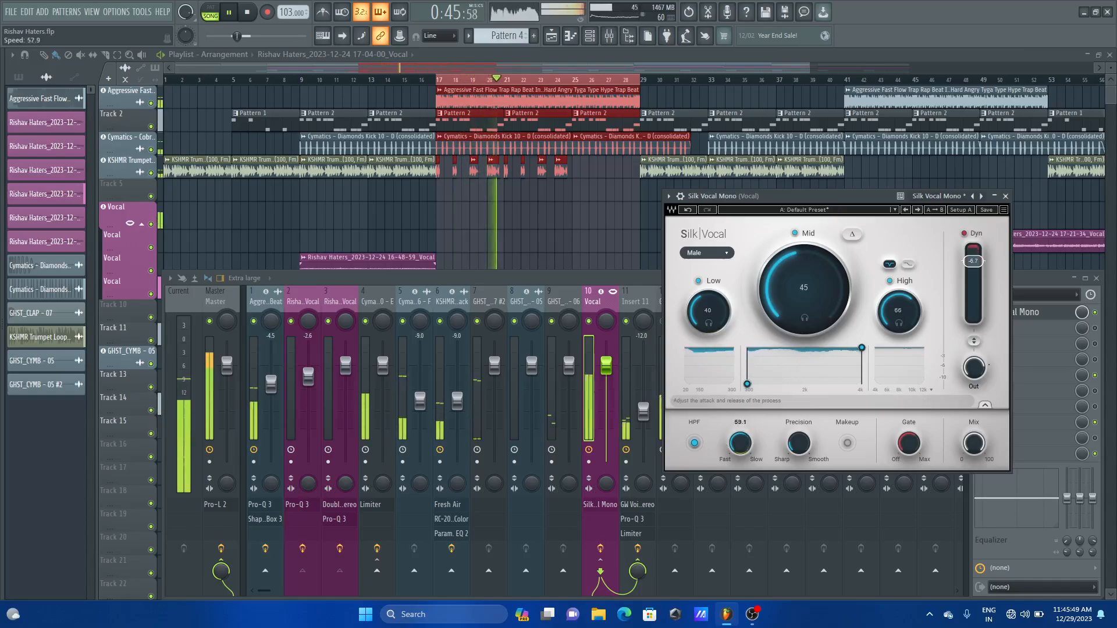
{"action": "left_click_drag", "start_coordinate": [741, 442], "coordinate": [799, 434]}
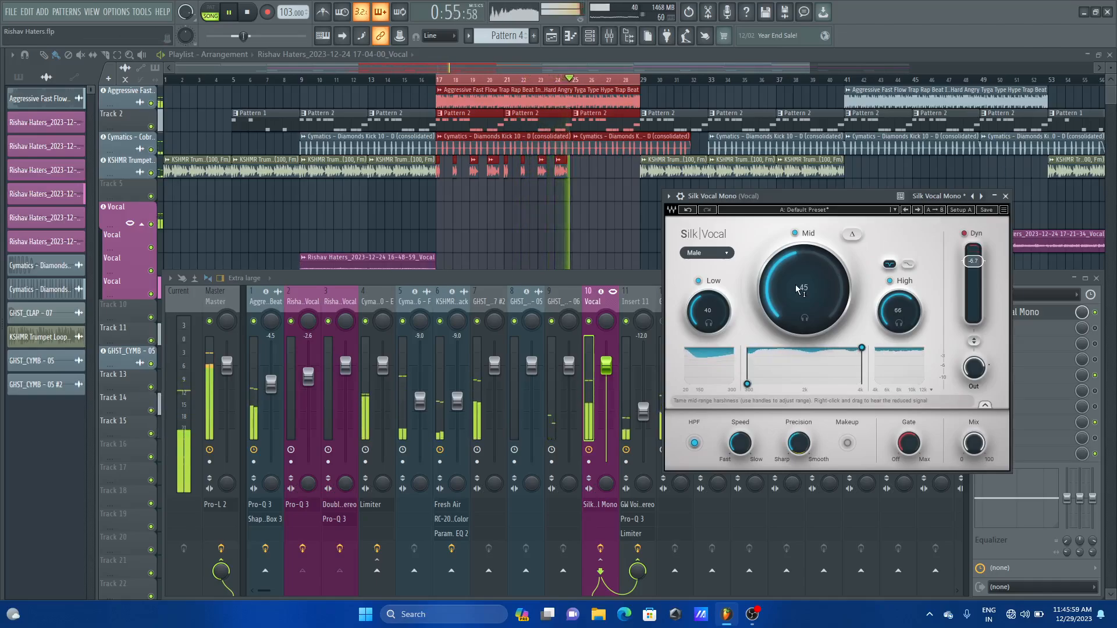
{"action": "key", "text": "space"}
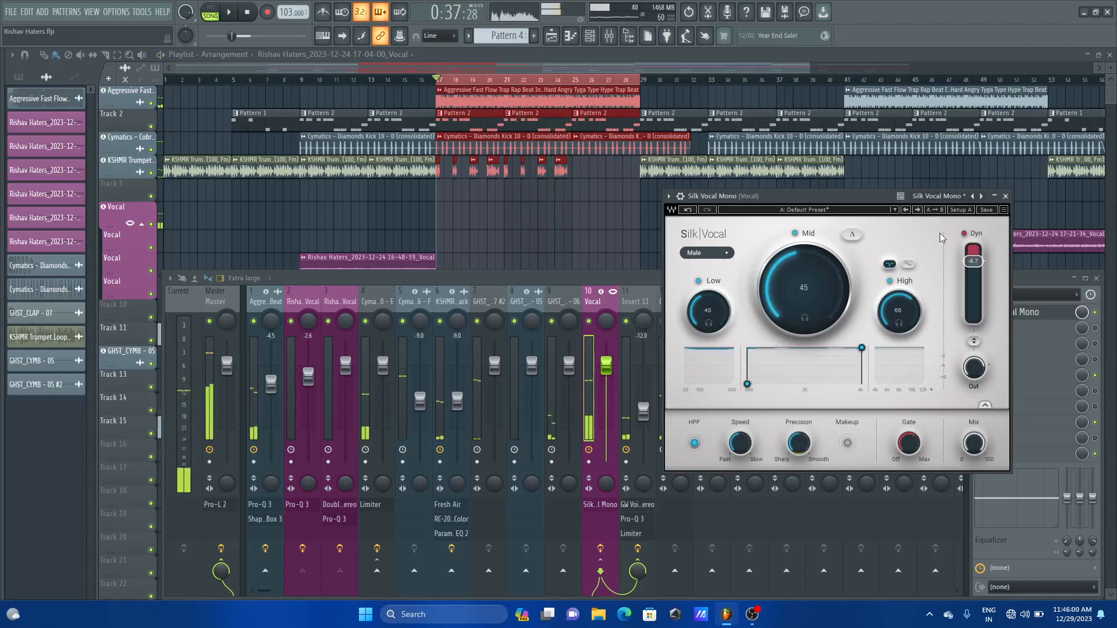
Close and reopen Silk Vocal from the Vocal track's effect slot, and slightly readjust its Dyn threshold
{"action": "left_click", "coordinate": [1006, 198]}
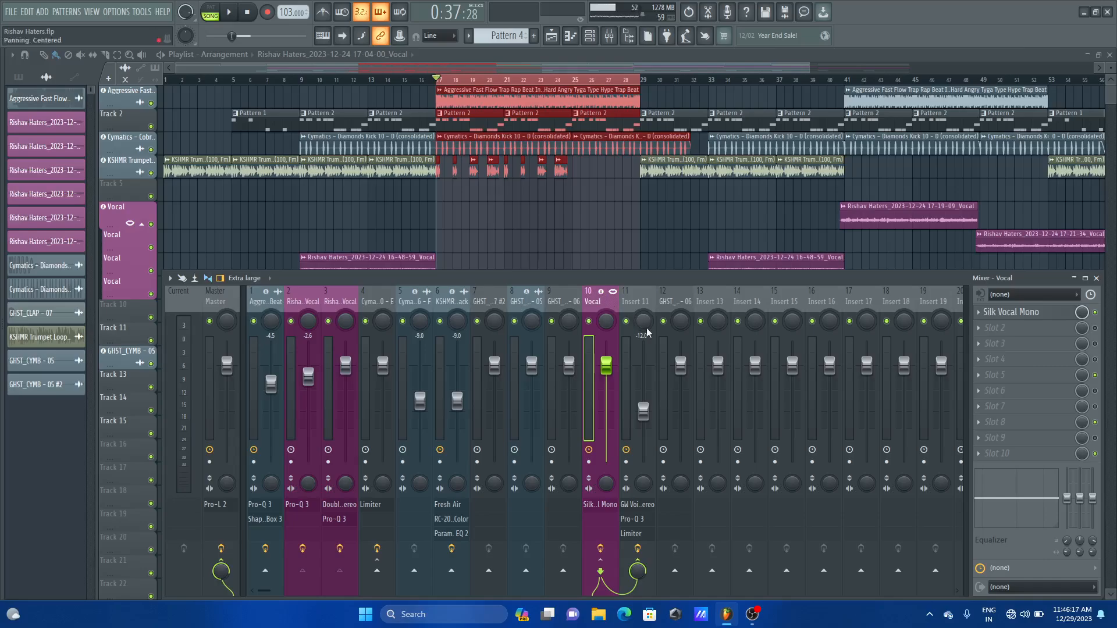
{"action": "left_click", "coordinate": [1025, 312]}
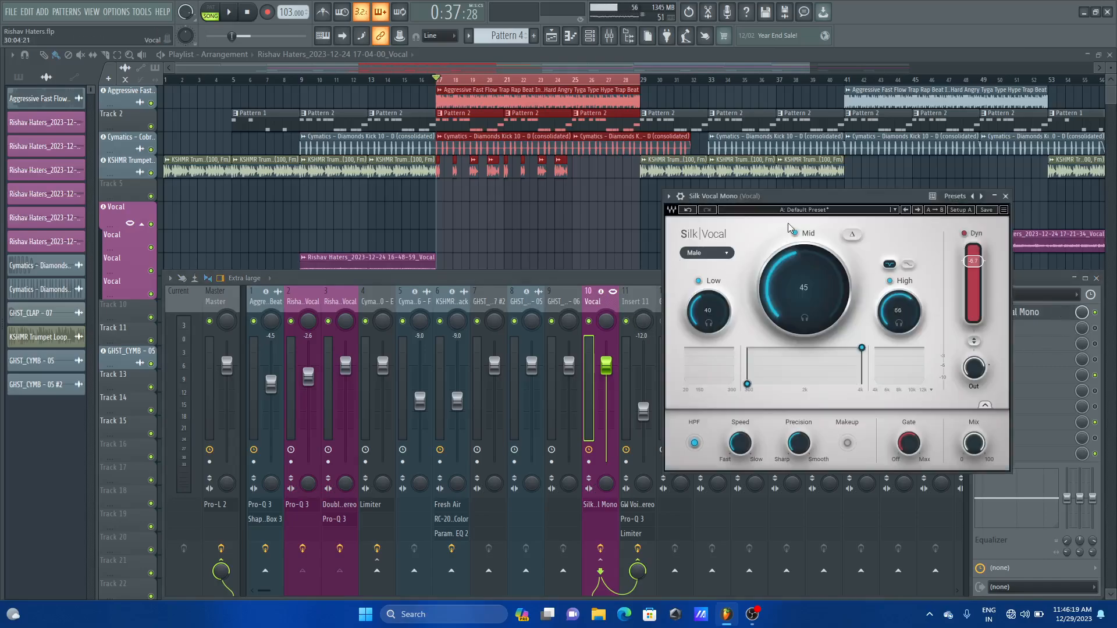
{"action": "left_click_drag", "start_coordinate": [830, 196], "coordinate": [442, 191]}
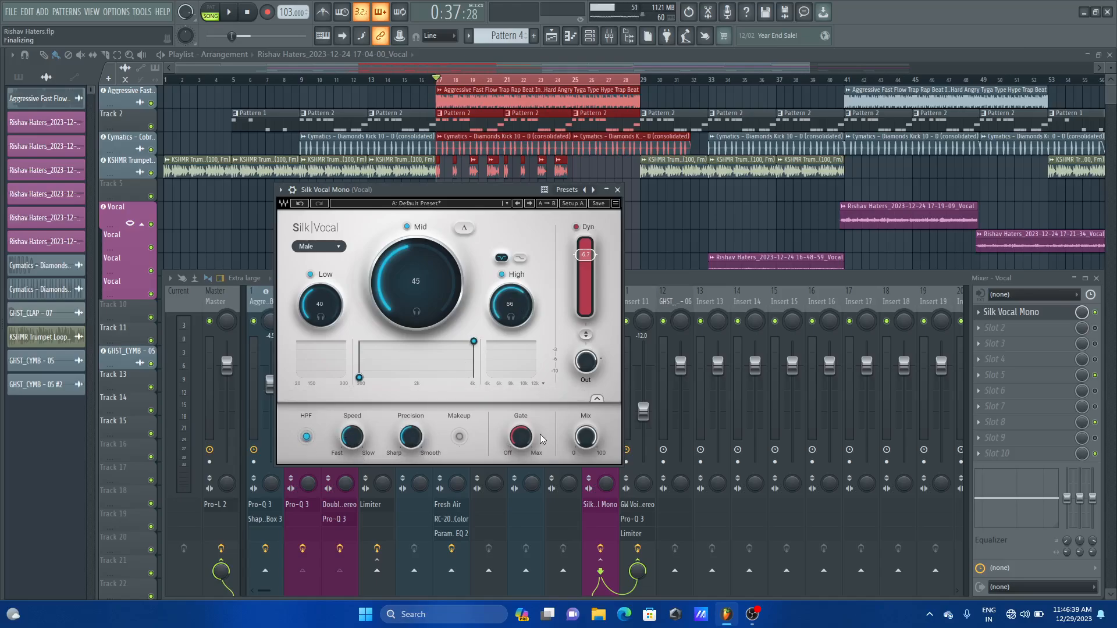
{"action": "mouse_move", "coordinate": [522, 437]}
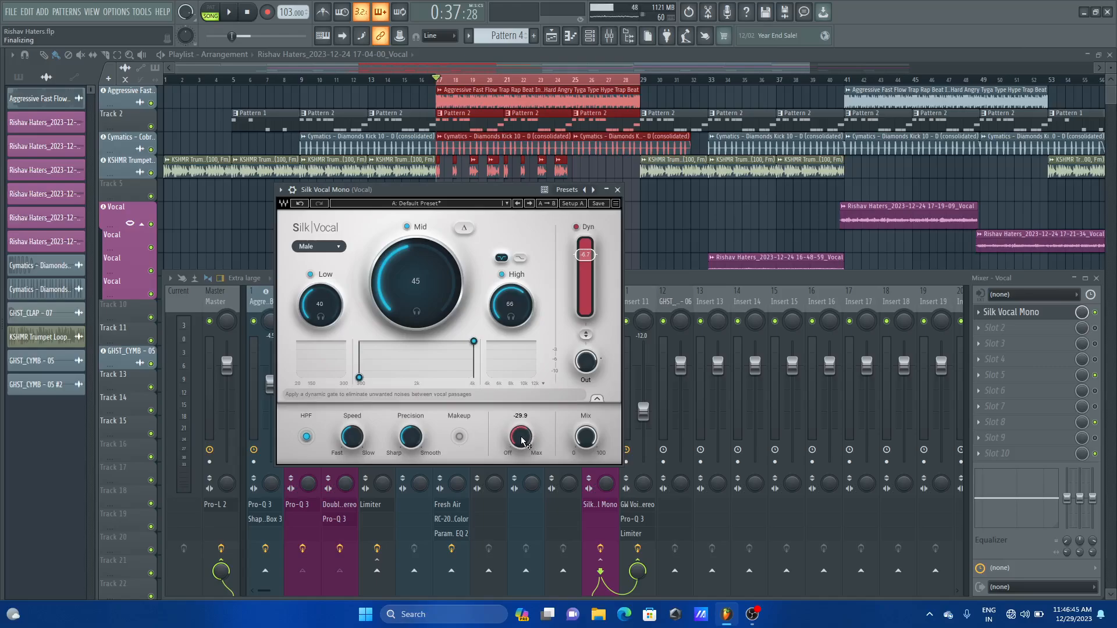
{"action": "left_click", "coordinate": [588, 258]}
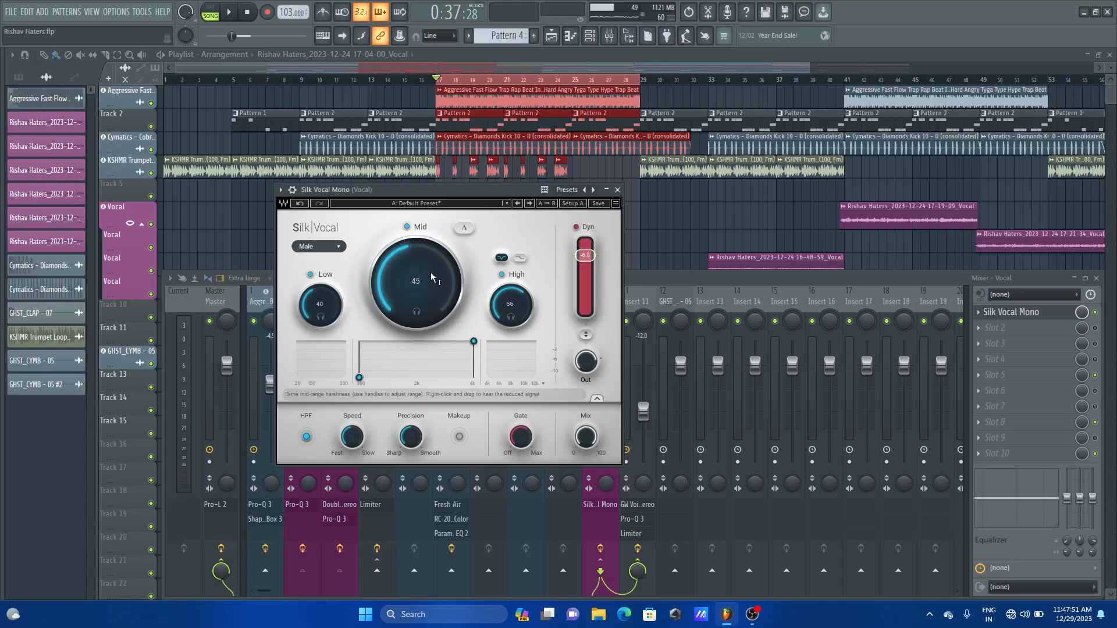
Save the project, reopen Silk Vocal to review its Gate control, and close the plugin window
{"action": "key", "text": "ctrl+s"}
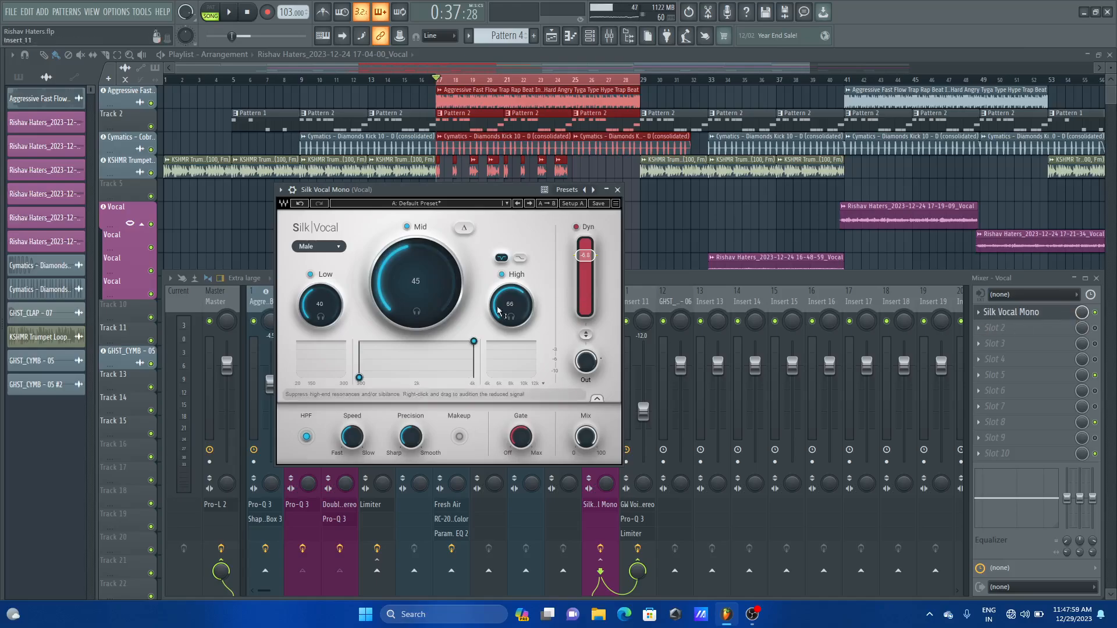
{"action": "left_click", "coordinate": [618, 190]}
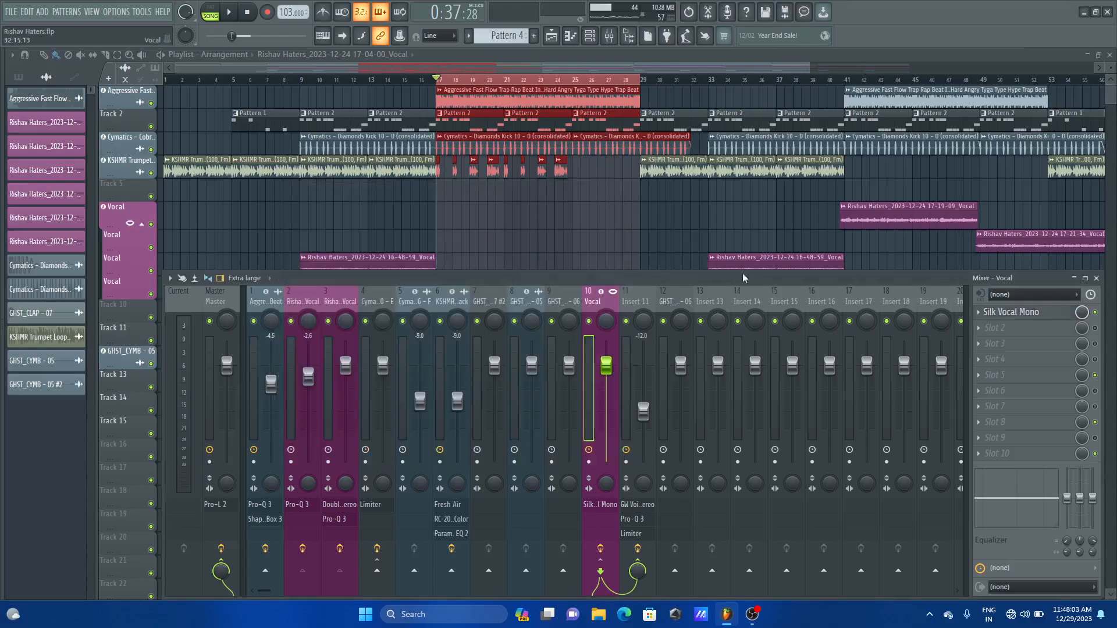
{"action": "left_click", "coordinate": [1015, 315]}
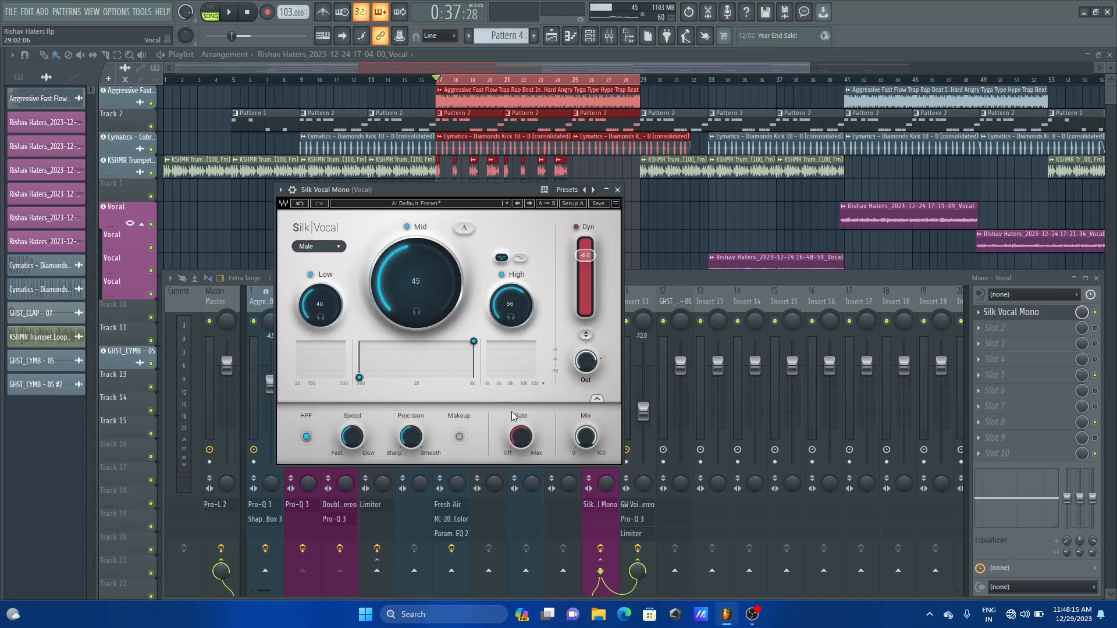
{"action": "mouse_move", "coordinate": [521, 443]}
{"action": "left_click", "coordinate": [618, 190]}
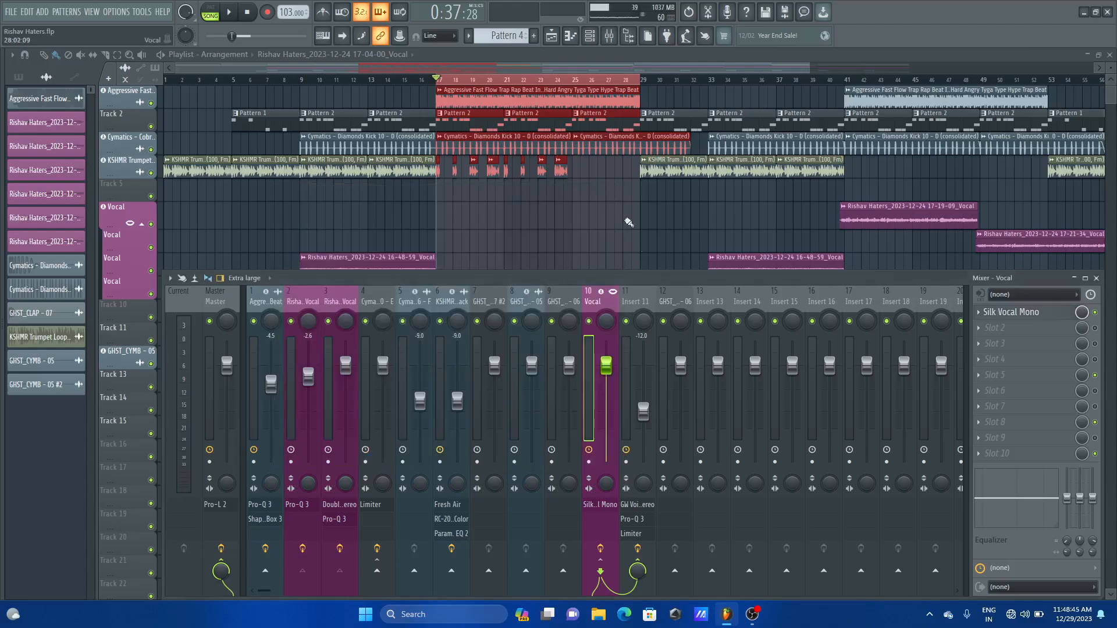